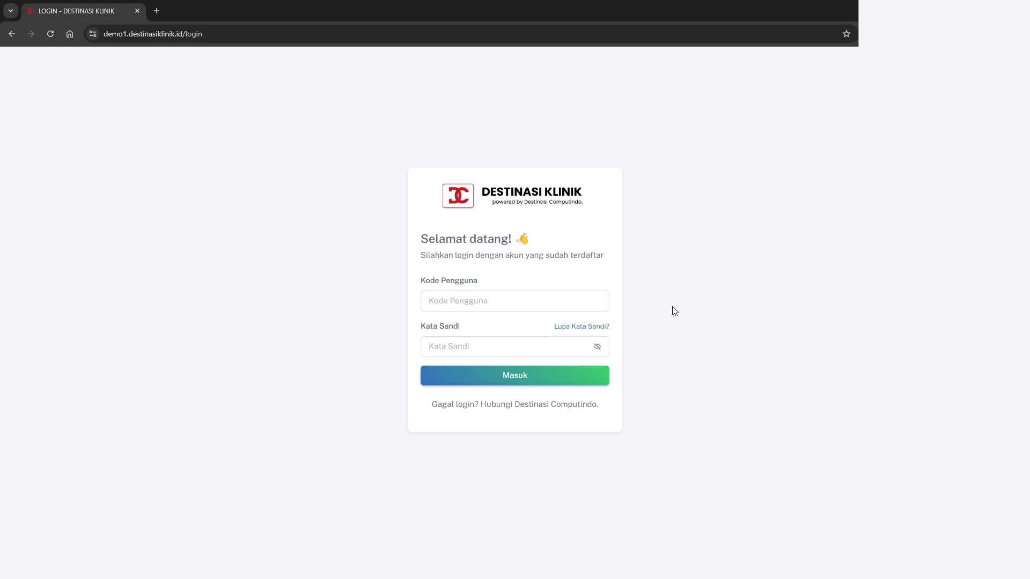
Log in with the user code and password to reach the home dashboard
{"action": "left_click", "coordinate": [469, 305]}
{"action": "type", "text": "AAAA"}
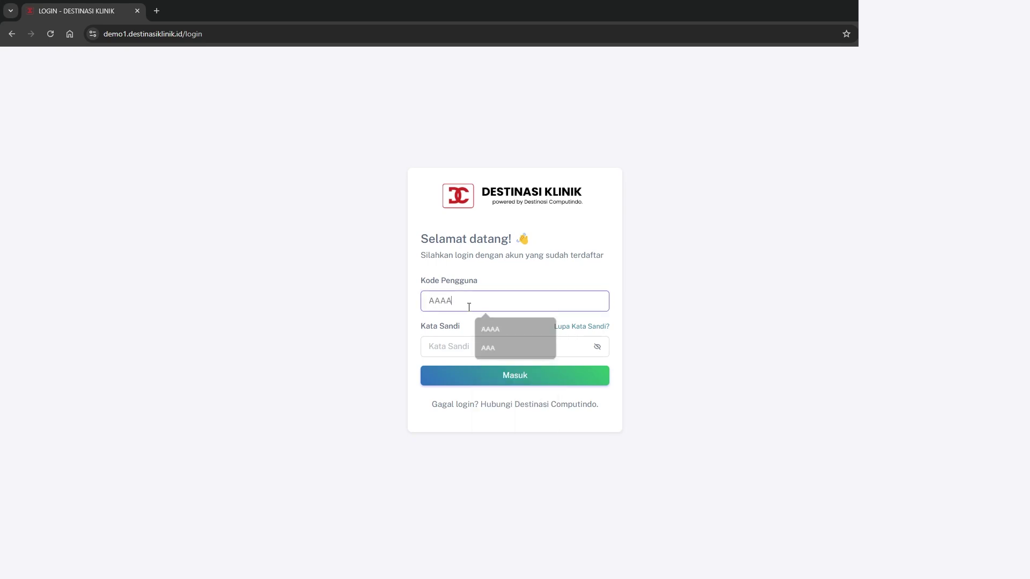
{"action": "key", "text": "Tab"}
{"action": "type", "text": "********"}
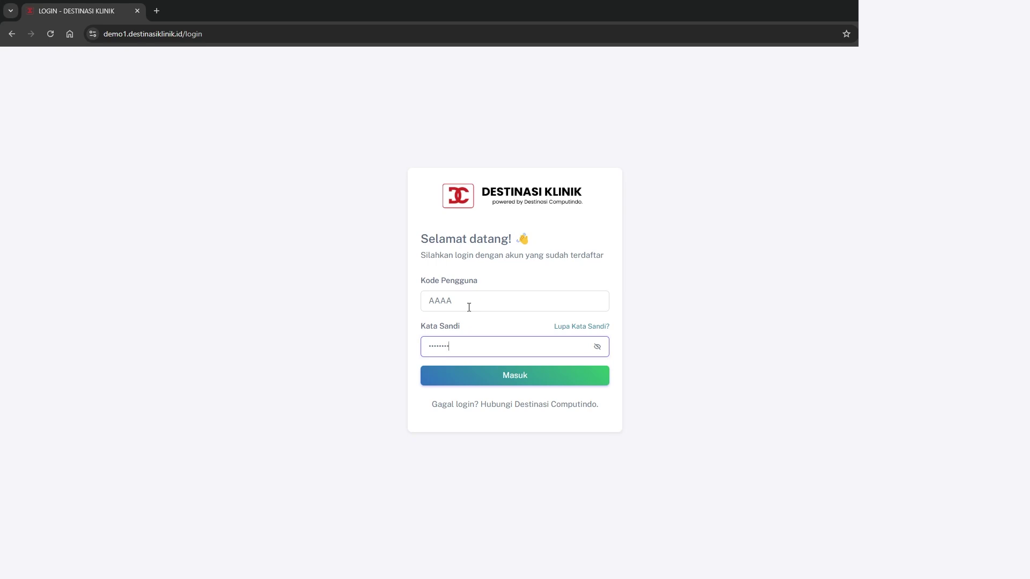
{"action": "left_click", "coordinate": [494, 381]}
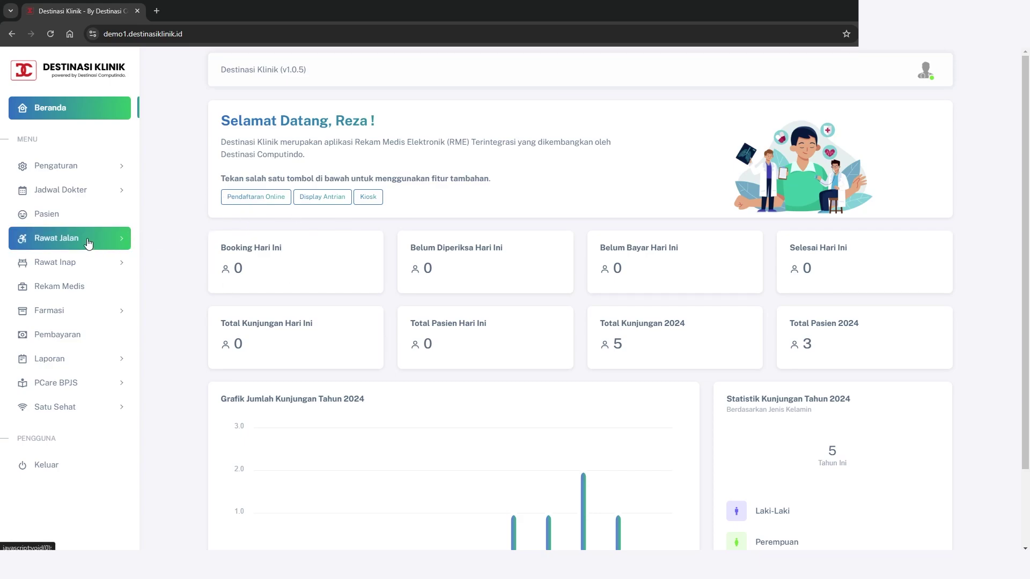
From Rawat Jalan > Registrasi, start a new outpatient registration with Tambah Registrasi
{"action": "left_click", "coordinate": [124, 244]}
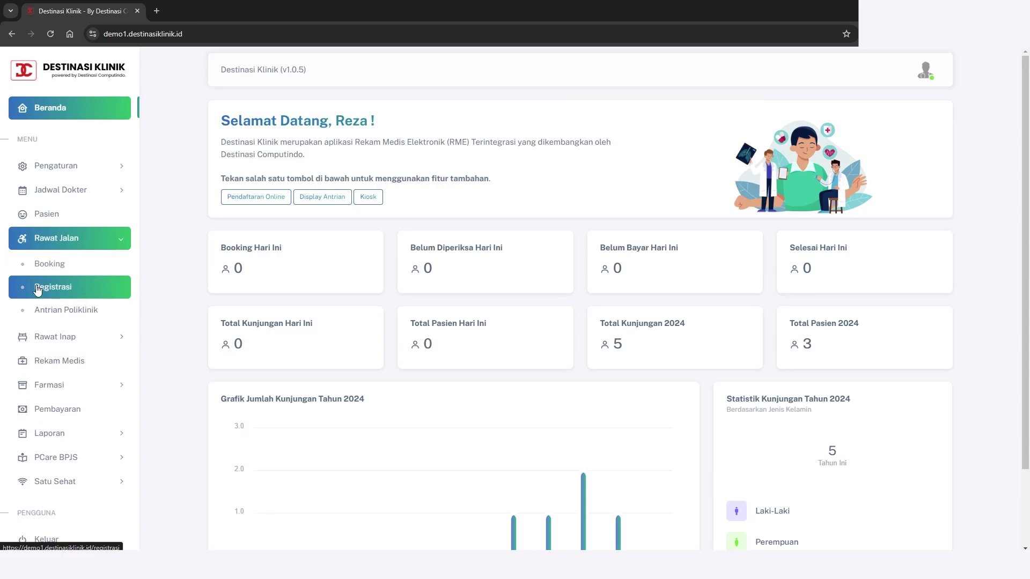
{"action": "left_click", "coordinate": [59, 293]}
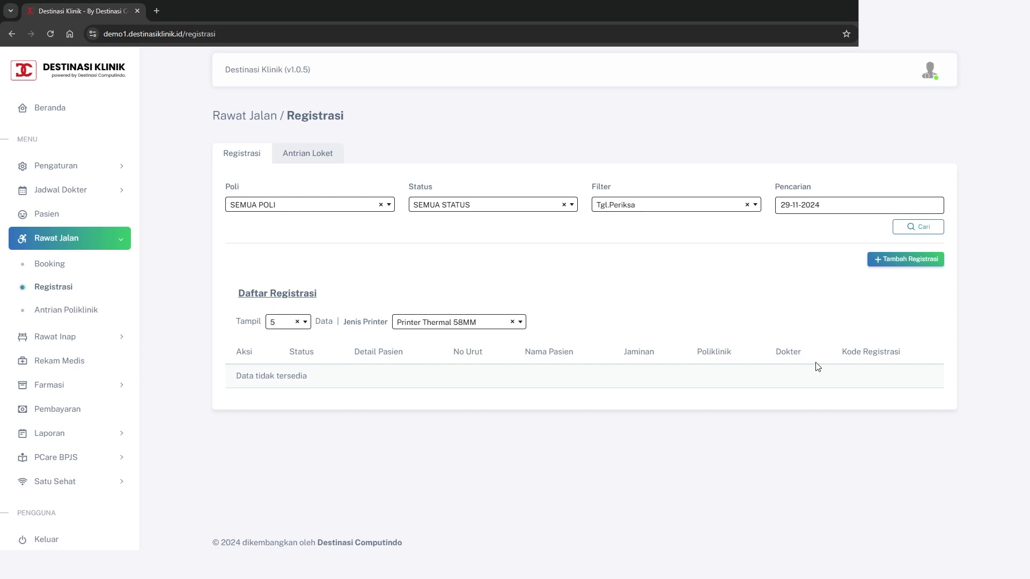
{"action": "left_click", "coordinate": [906, 260]}
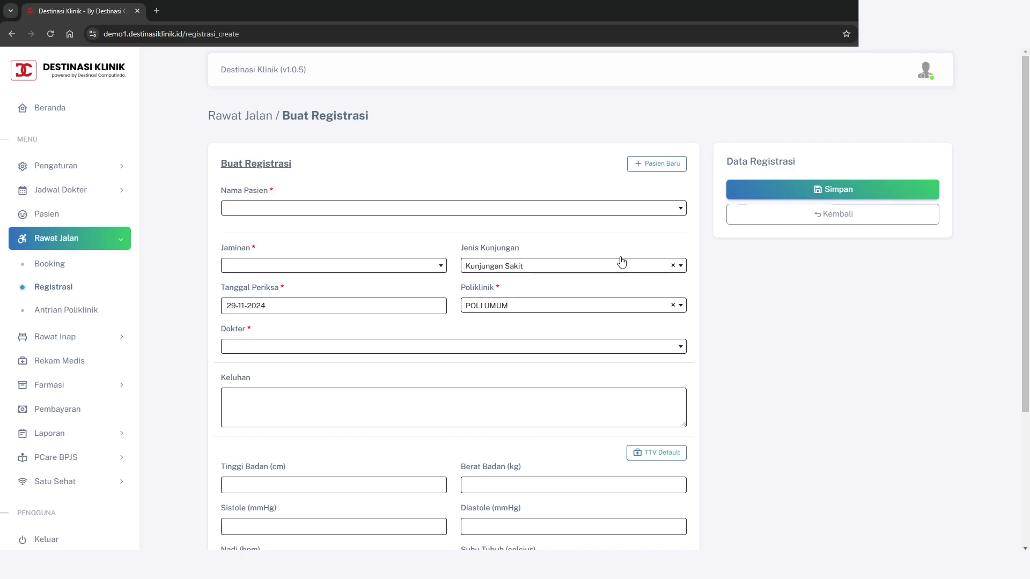
{"action": "left_click_drag", "start_coordinate": [270, 192], "coordinate": [275, 194]}
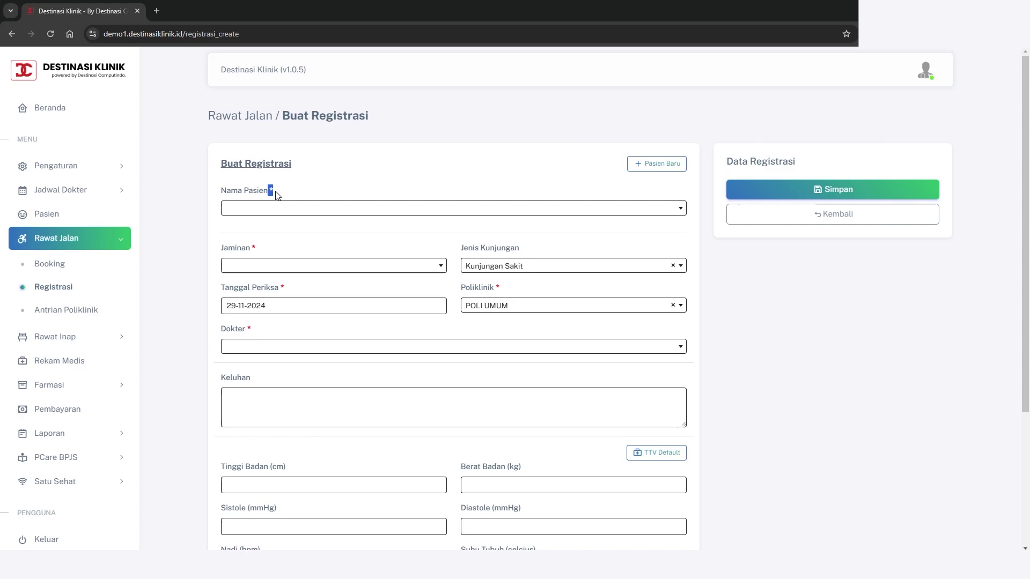
{"action": "left_click", "coordinate": [311, 231]}
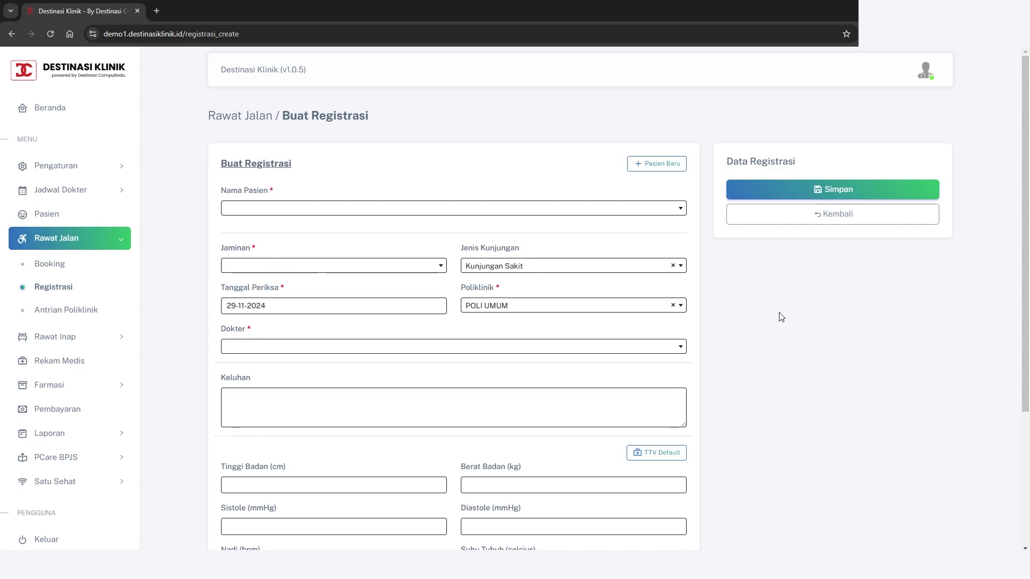
{"action": "left_click_drag", "start_coordinate": [494, 289], "coordinate": [501, 290]}
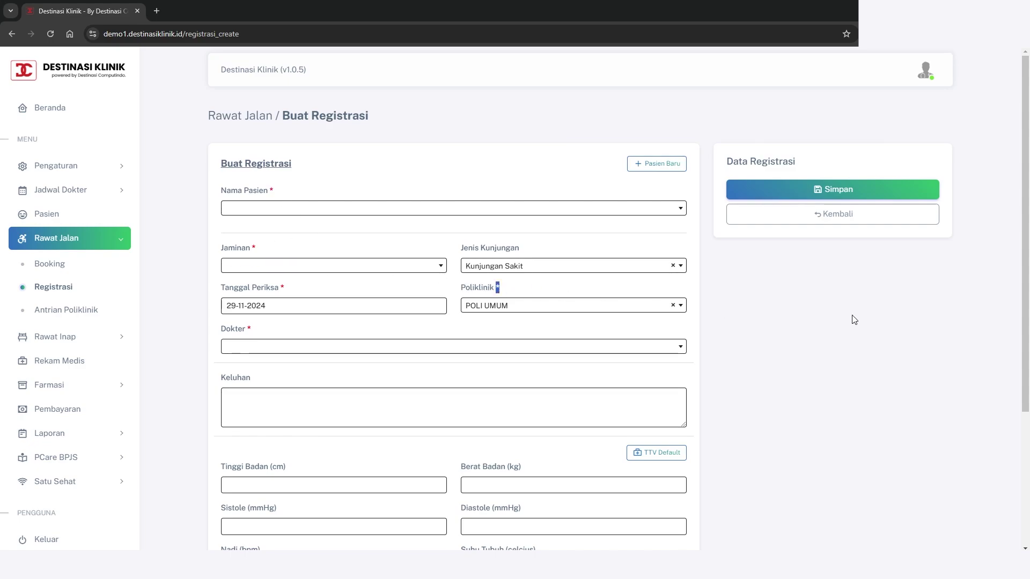
{"action": "scroll", "coordinate": [854, 320], "scroll_direction": "down", "scroll_amount": 1}
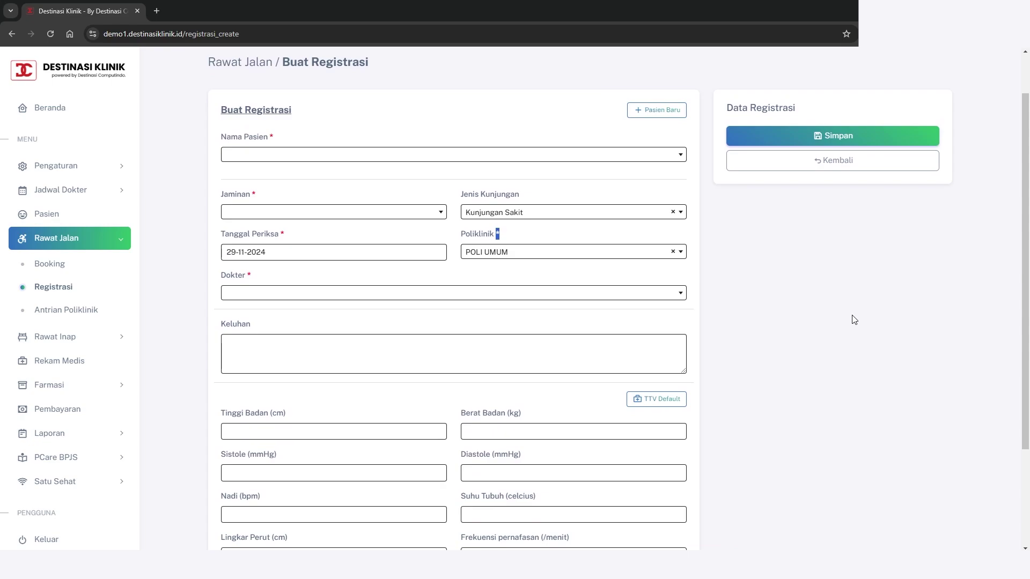
{"action": "scroll", "coordinate": [854, 319], "scroll_direction": "down", "scroll_amount": 1}
{"action": "scroll", "coordinate": [854, 319], "scroll_direction": "up", "scroll_amount": 3}
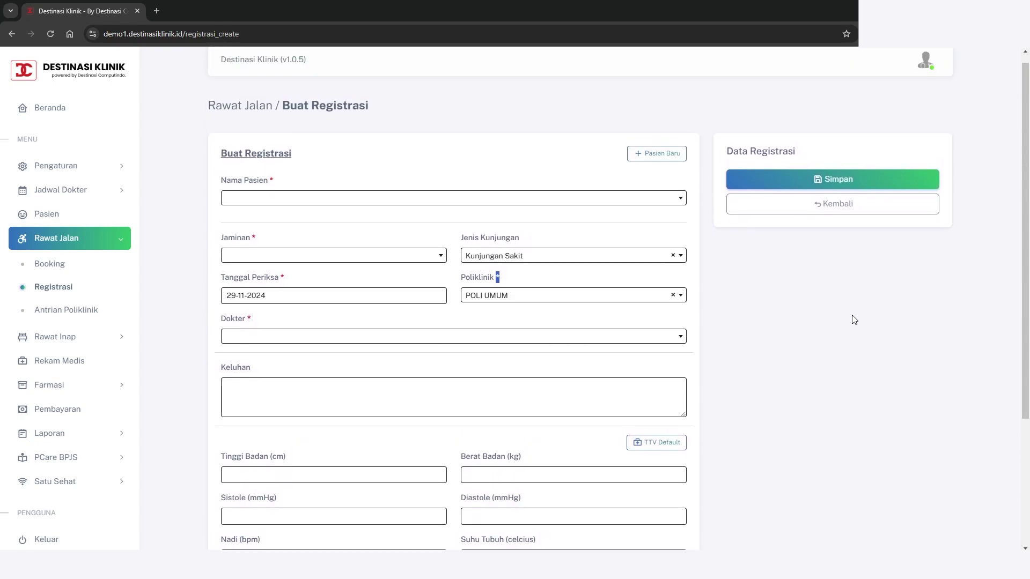
{"action": "left_click", "coordinate": [854, 320]}
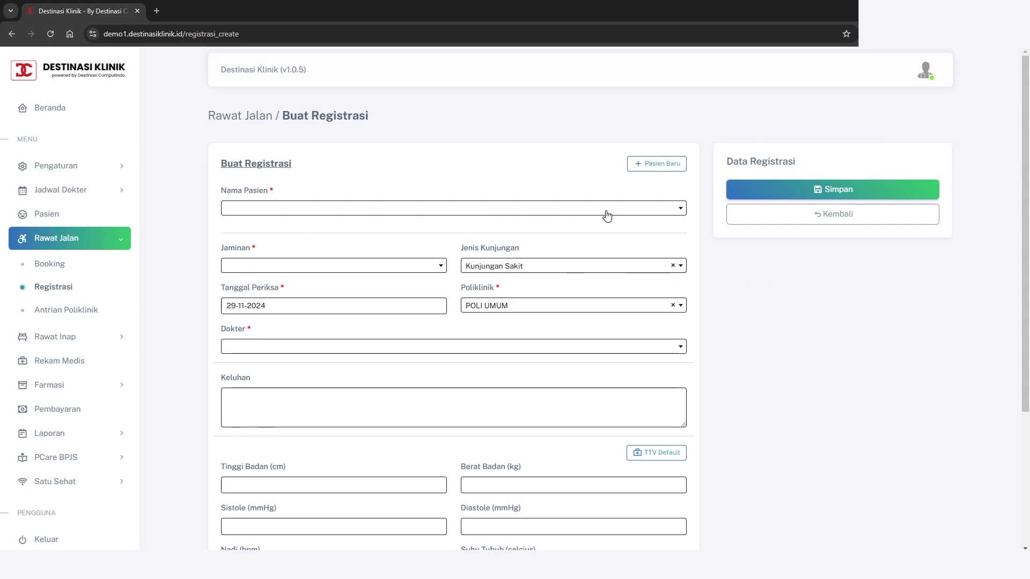
Search the Nama Pasien dropdown for two patient names until it reports 'Data tidak ditemukan!'
{"action": "left_click", "coordinate": [661, 211]}
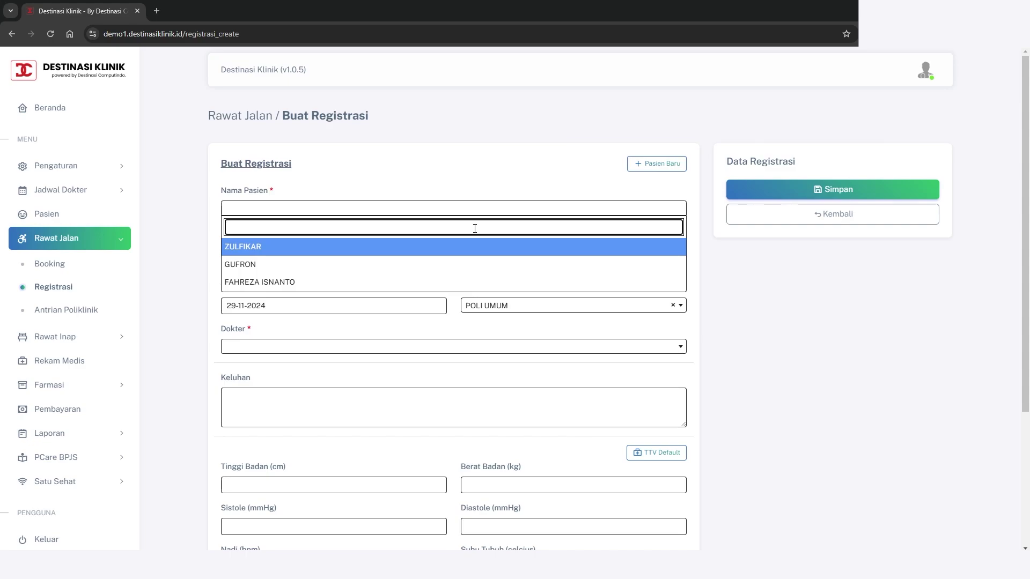
{"action": "type", "text": "gufron"}
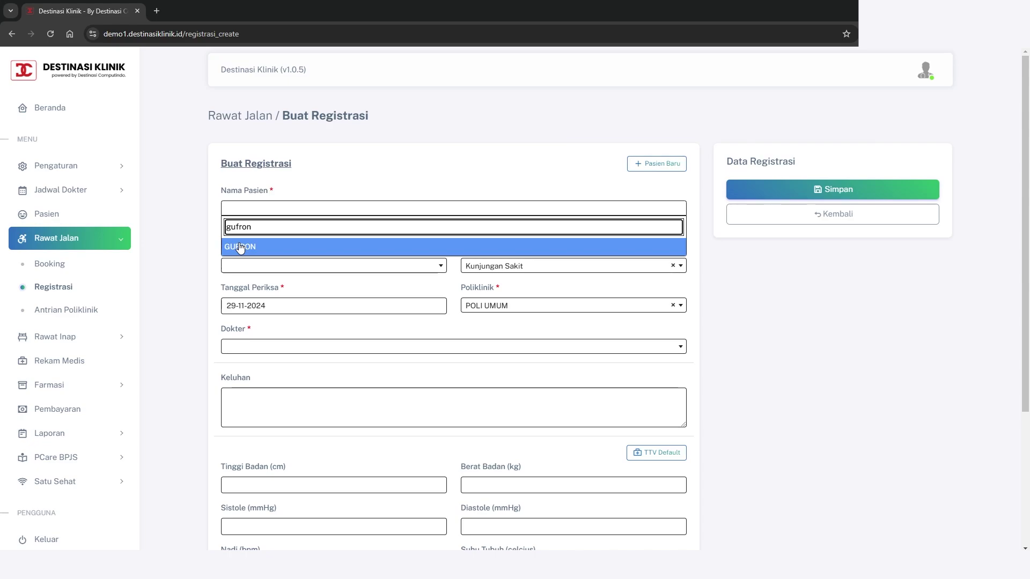
{"action": "key", "text": "ctrl+a"}
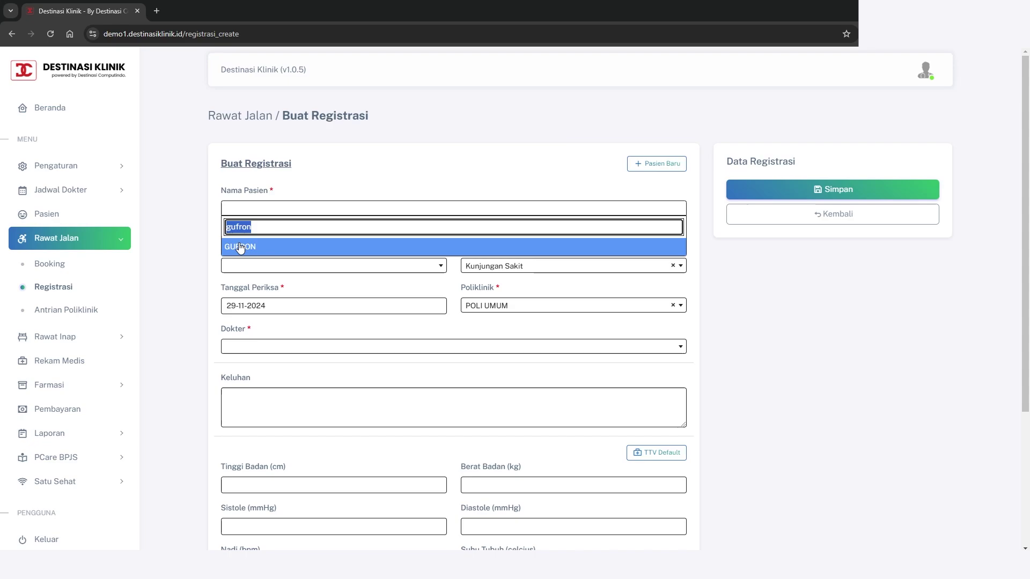
{"action": "type", "text": "daffa"}
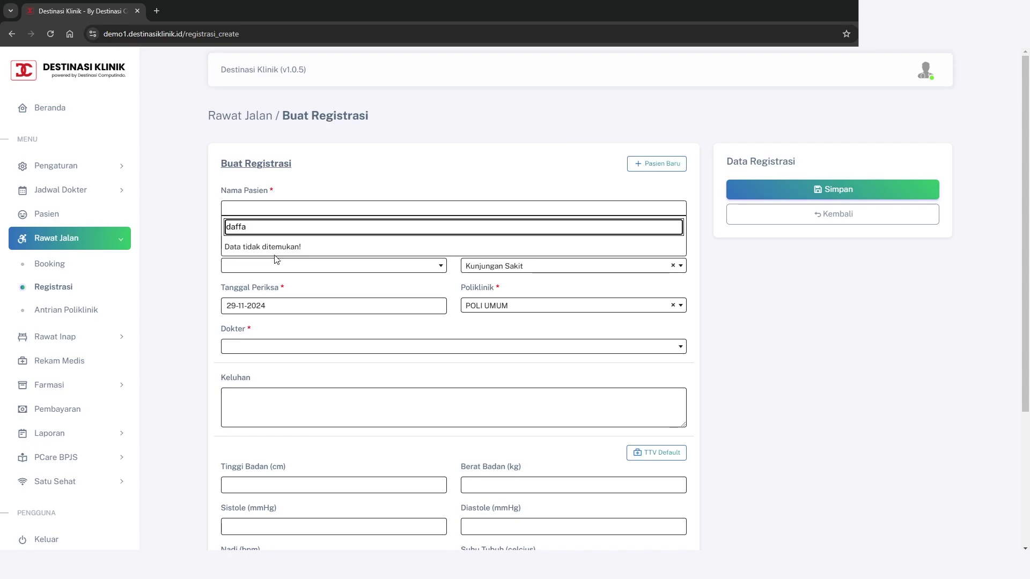
Open the blank Buat Pasien form via Pasien Baru and clear the autofill popup
{"action": "left_click", "coordinate": [652, 166]}
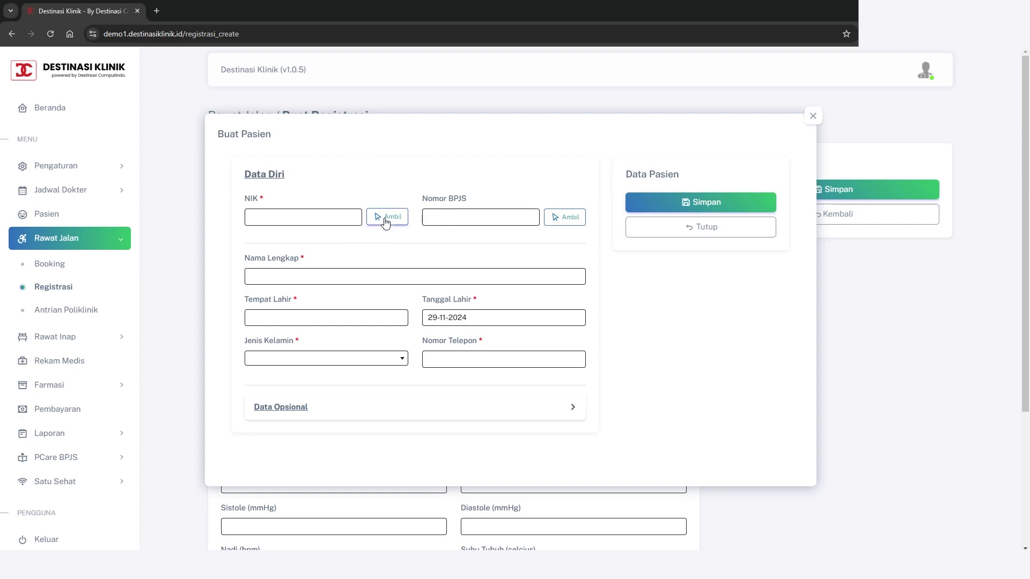
{"action": "left_click", "coordinate": [314, 272]}
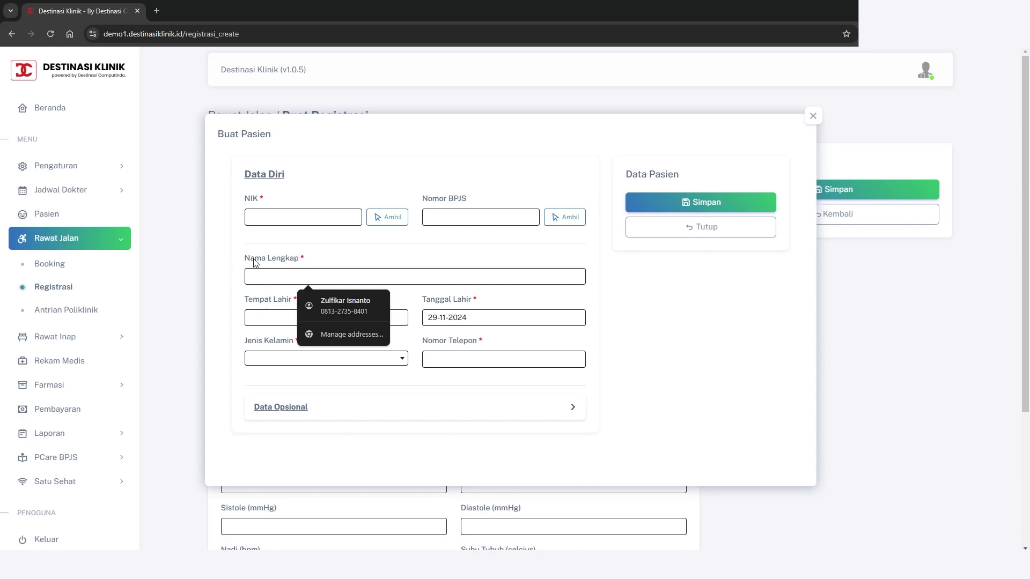
{"action": "left_click", "coordinate": [648, 295]}
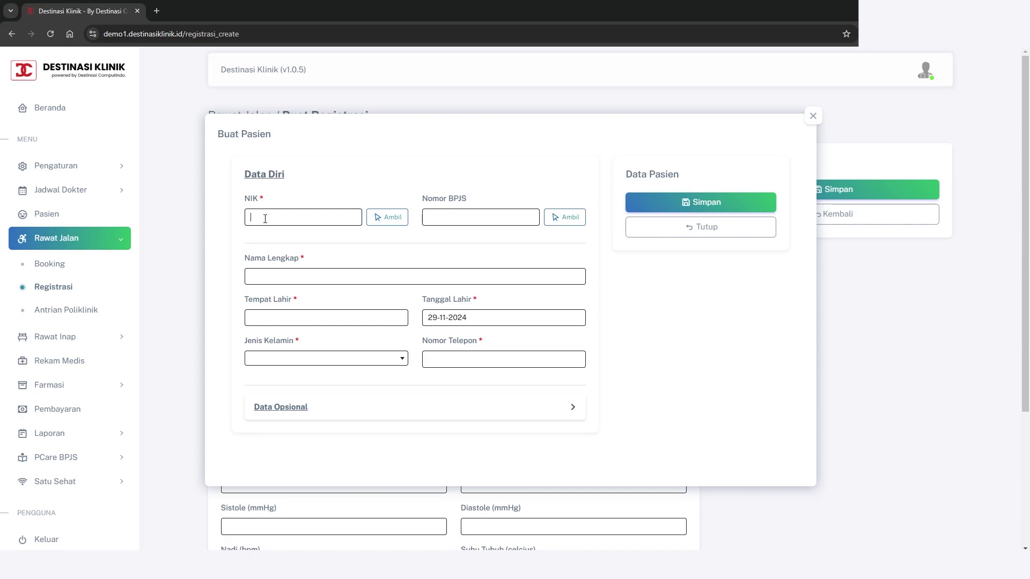
Enter the patient's 16-digit NIK number
{"action": "type", "text": "-"}
{"action": "key", "text": "BackSpace"}
{"action": "left_click", "coordinate": [495, 214]}
Enter the patient's full name and birthplace SEMARANG
{"action": "left_click", "coordinate": [316, 276]}
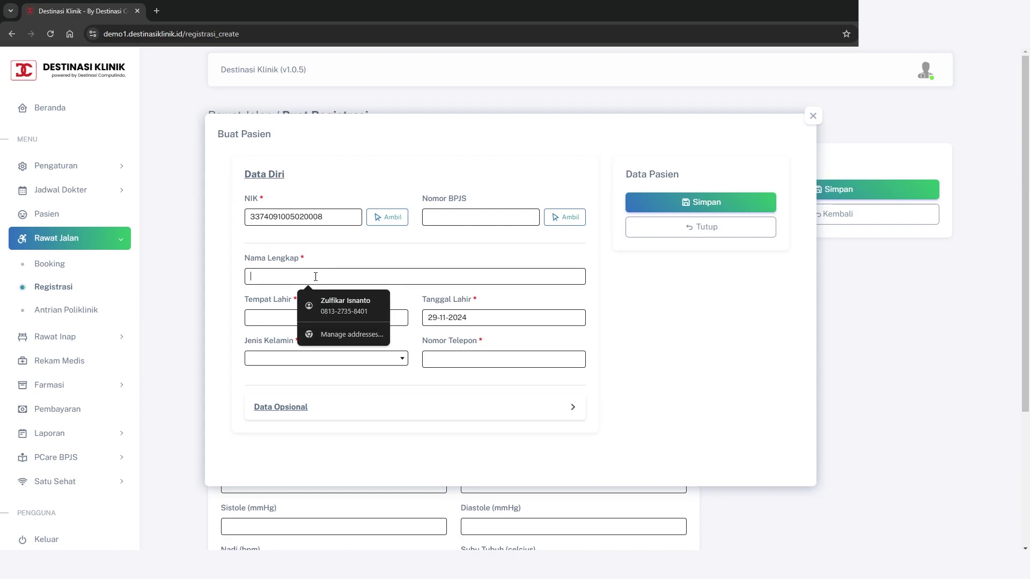
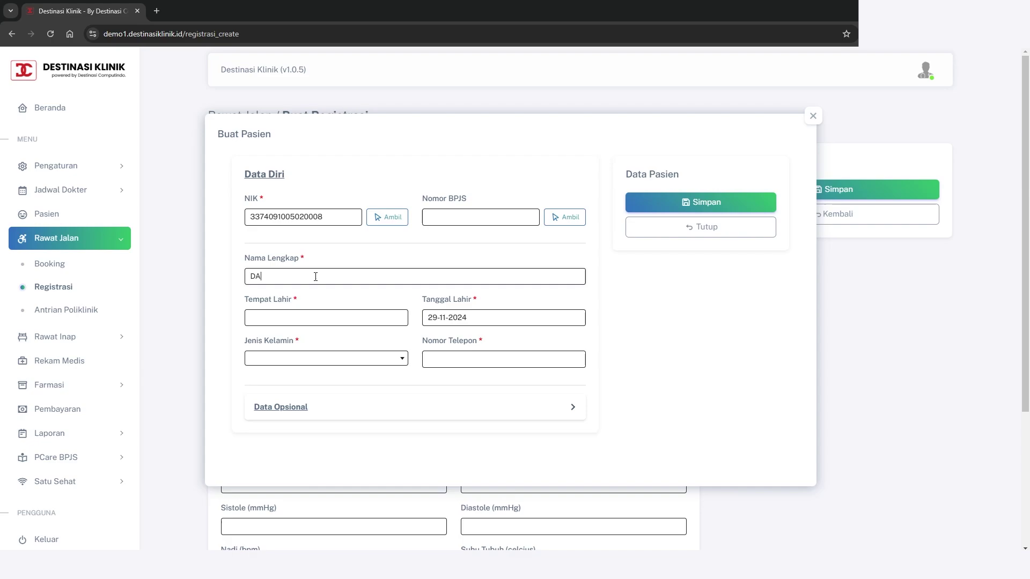
{"action": "type", "text": "SEMA"}
{"action": "type", "text": "RANG"}
{"action": "left_click", "coordinate": [494, 317]}
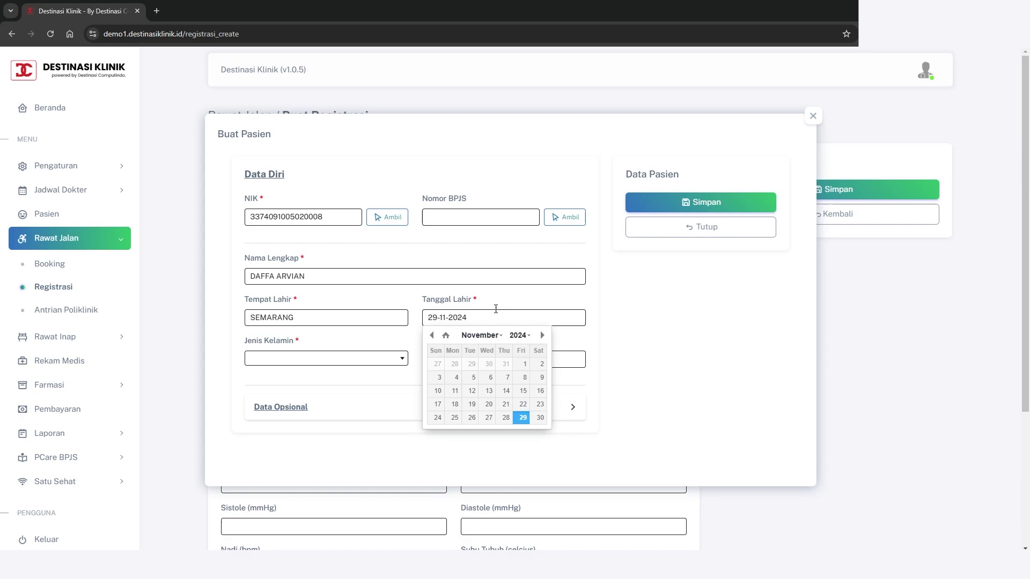
{"action": "left_click", "coordinate": [498, 296]}
{"action": "left_click", "coordinate": [489, 321]}
{"action": "left_click", "coordinate": [431, 335]}
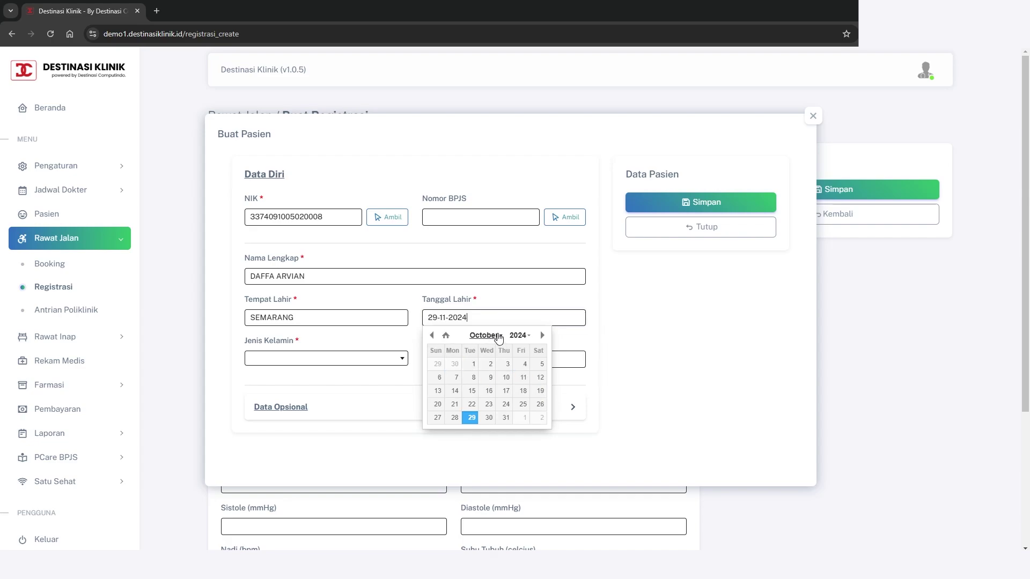
{"action": "left_click", "coordinate": [518, 335]}
{"action": "double_click", "coordinate": [489, 337]}
{"action": "left_click", "coordinate": [471, 369]}
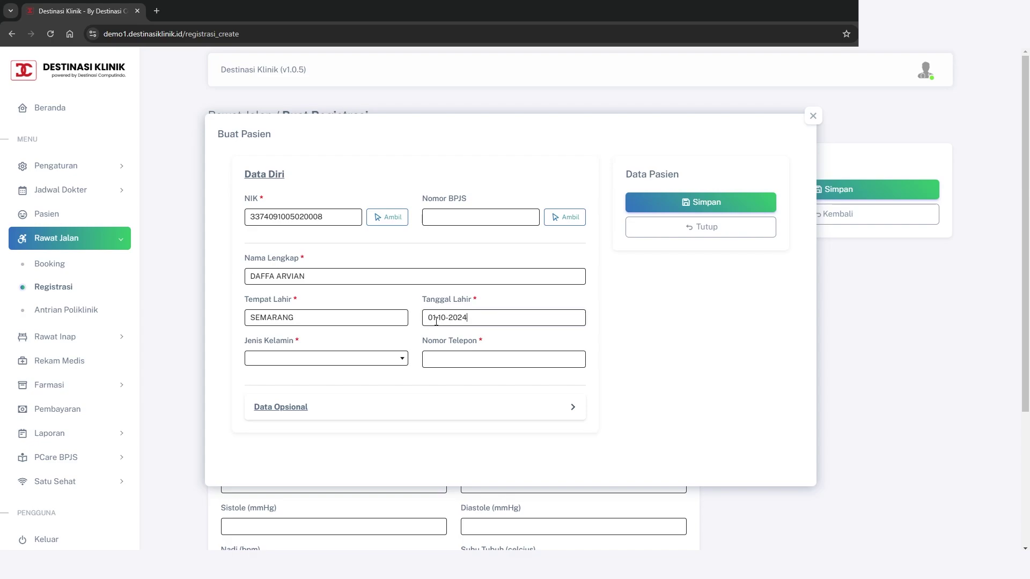
{"action": "left_click", "coordinate": [427, 320]}
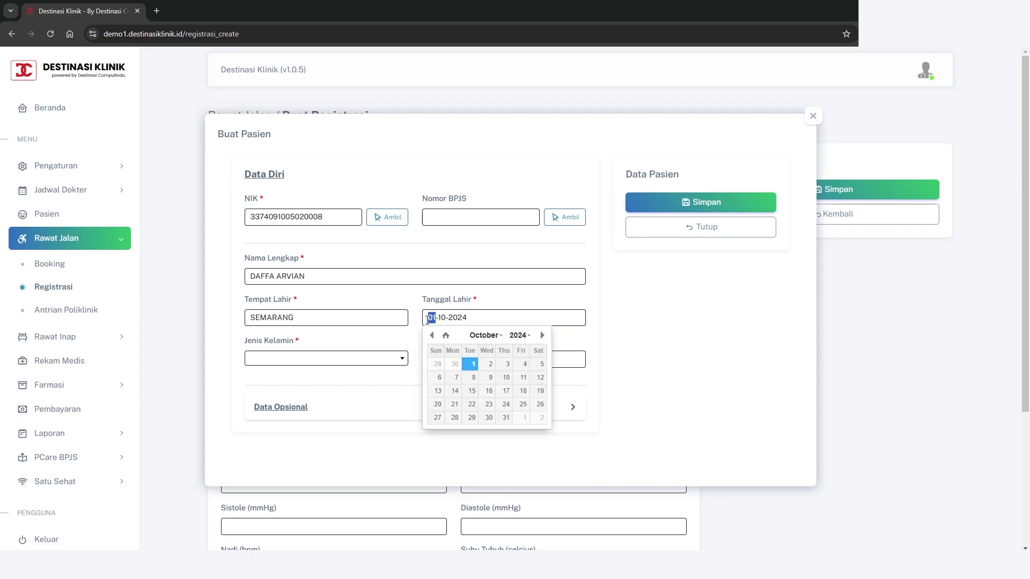
{"action": "type", "text": "10"}
{"action": "left_click", "coordinate": [444, 324]}
{"action": "type", "text": "05"}
{"action": "key", "text": "shift+Left"}
{"action": "key", "text": "shift+Left"}
{"action": "type", "text": "02"}
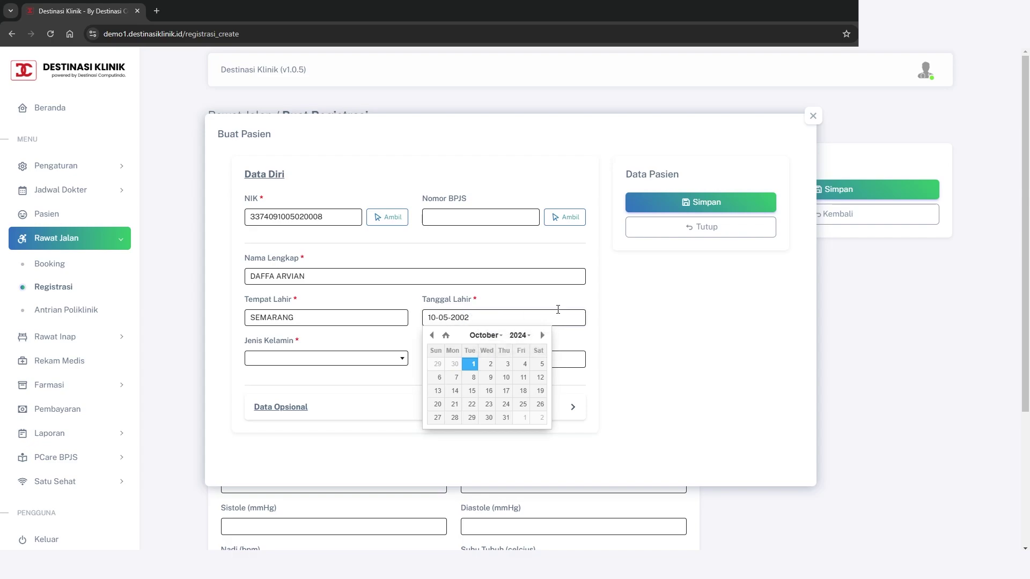
{"action": "left_click", "coordinate": [637, 313]}
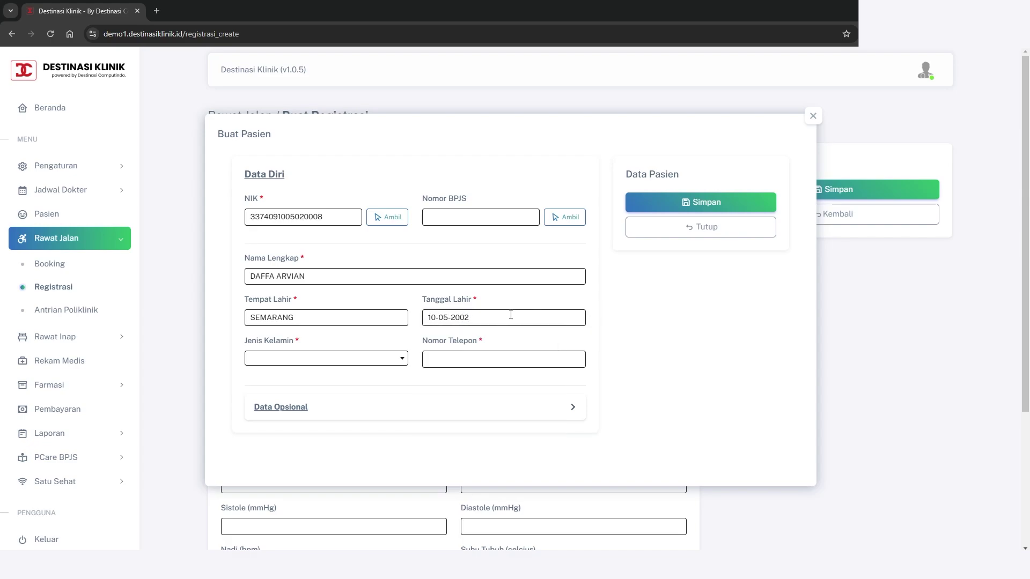
{"action": "left_click", "coordinate": [491, 318]}
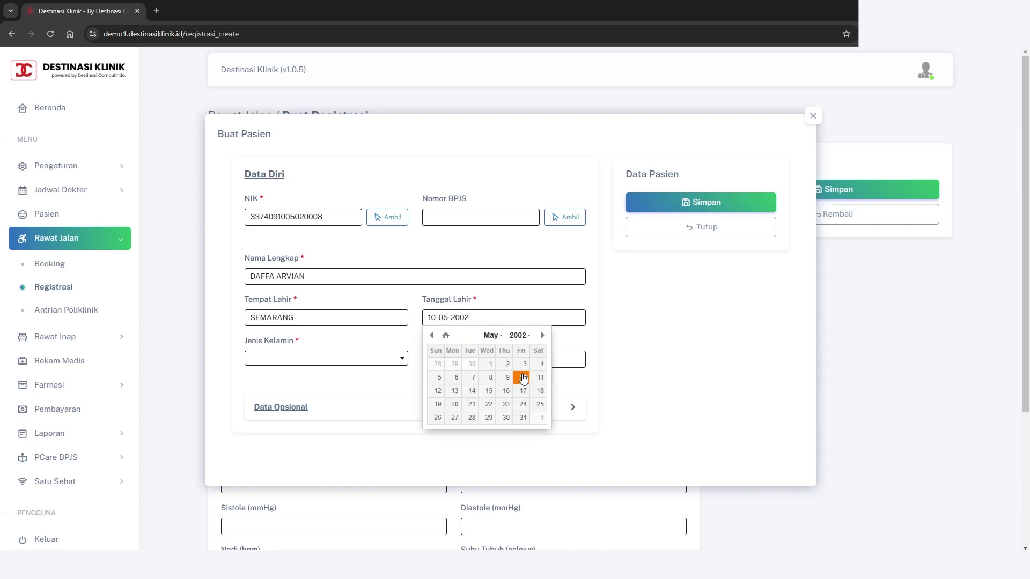
{"action": "left_click", "coordinate": [523, 378]}
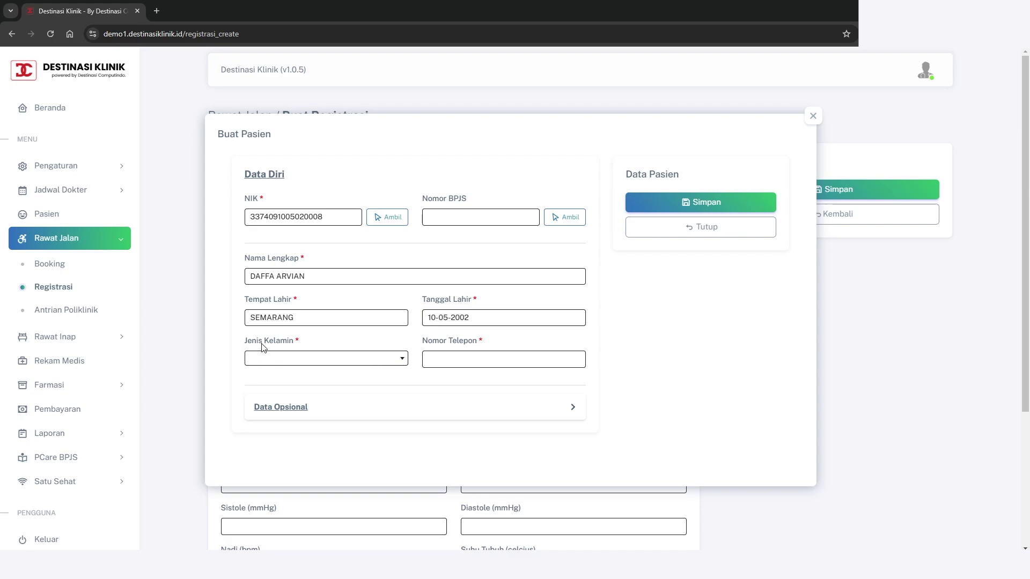
Set Jenis Kelamin to Laki-Laki and enter '-' as the phone number
{"action": "left_click", "coordinate": [350, 361]}
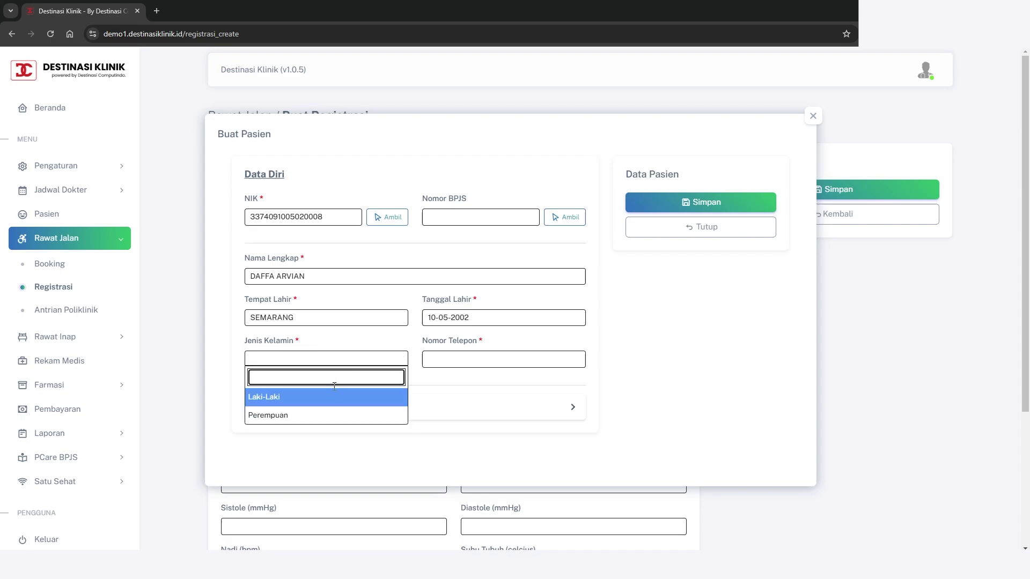
{"action": "left_click", "coordinate": [303, 401]}
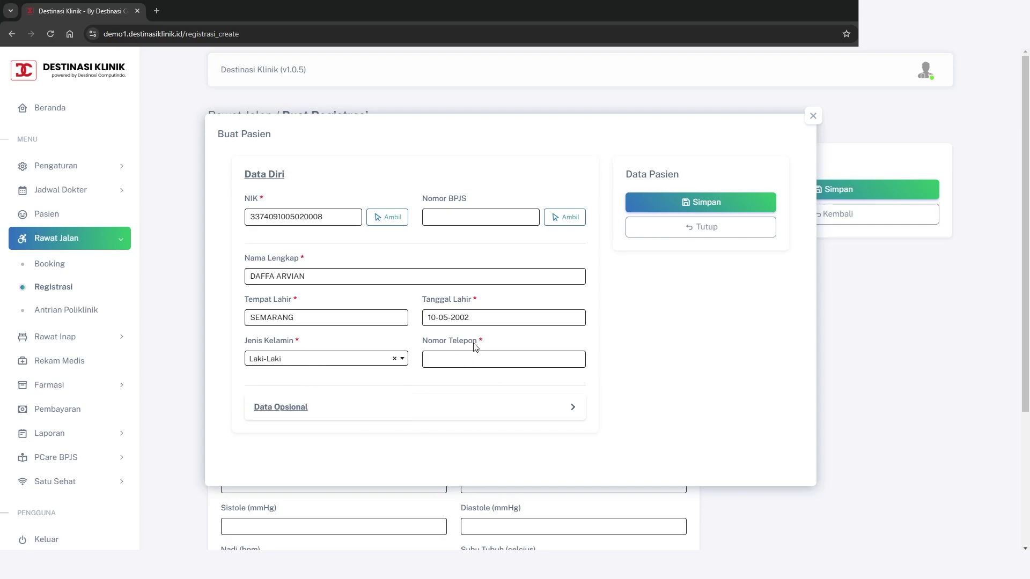
{"action": "left_click", "coordinate": [480, 361]}
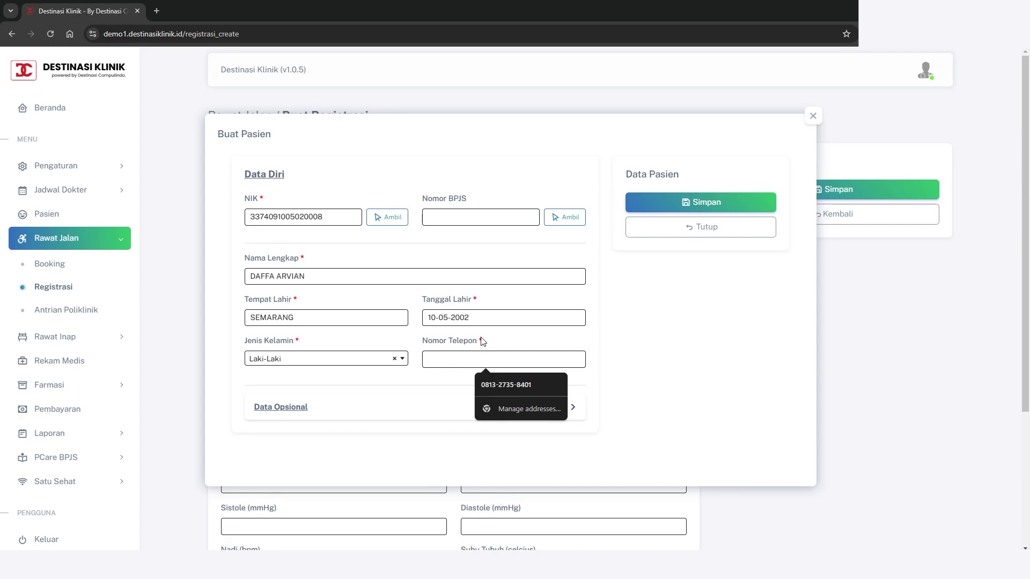
{"action": "left_click", "coordinate": [480, 341]}
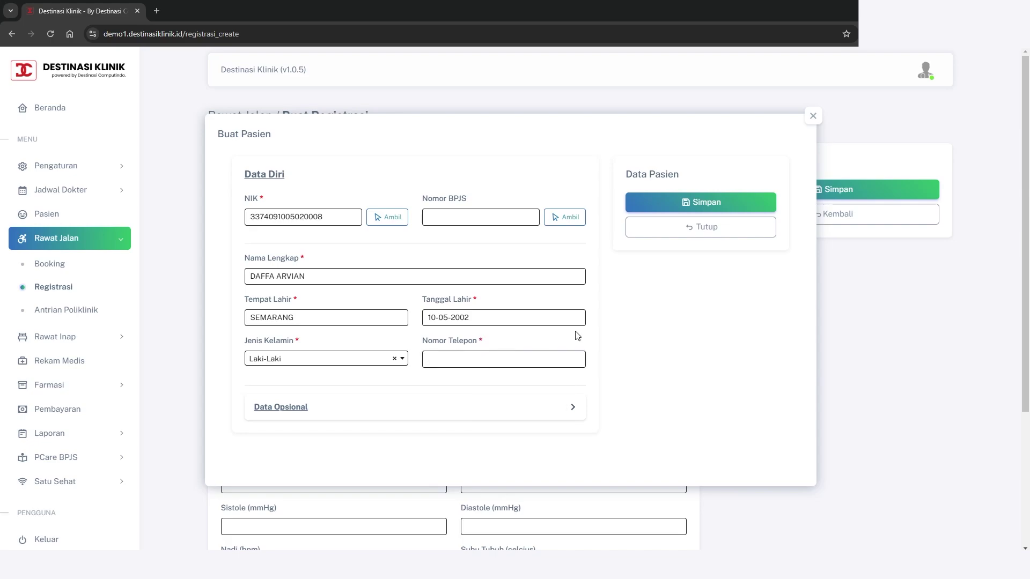
{"action": "left_click", "coordinate": [528, 358]}
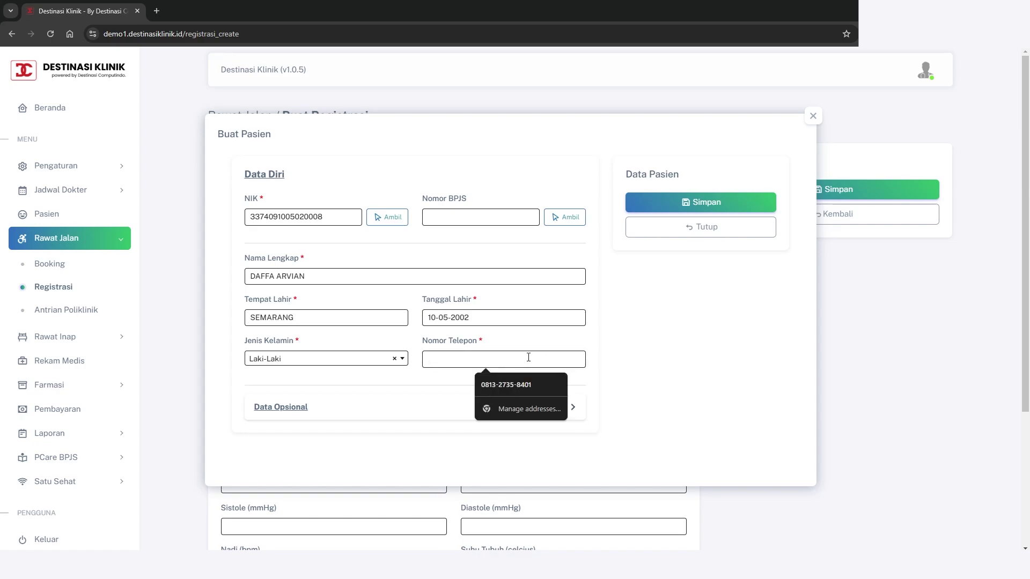
{"action": "left_click", "coordinate": [597, 372]}
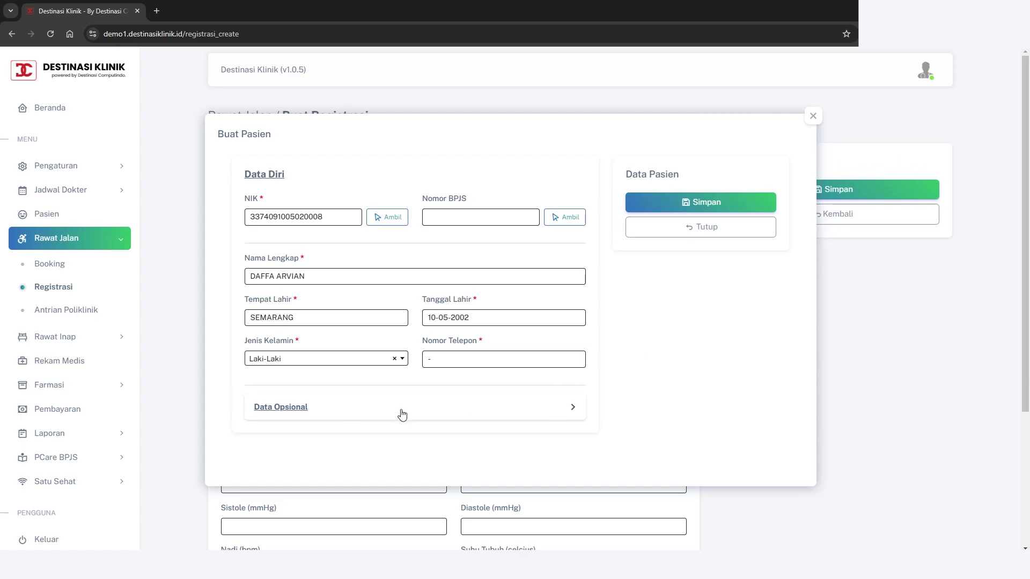
Expand Data Opsional and type the patient's street address into Alamat
{"action": "left_click", "coordinate": [321, 409]}
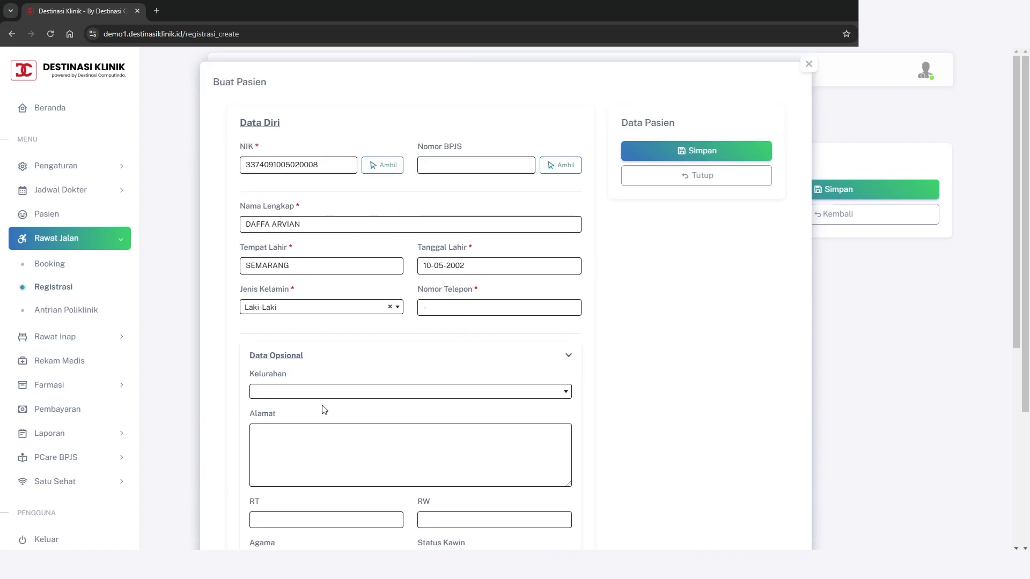
{"action": "scroll", "coordinate": [323, 409], "scroll_direction": "down", "scroll_amount": 6}
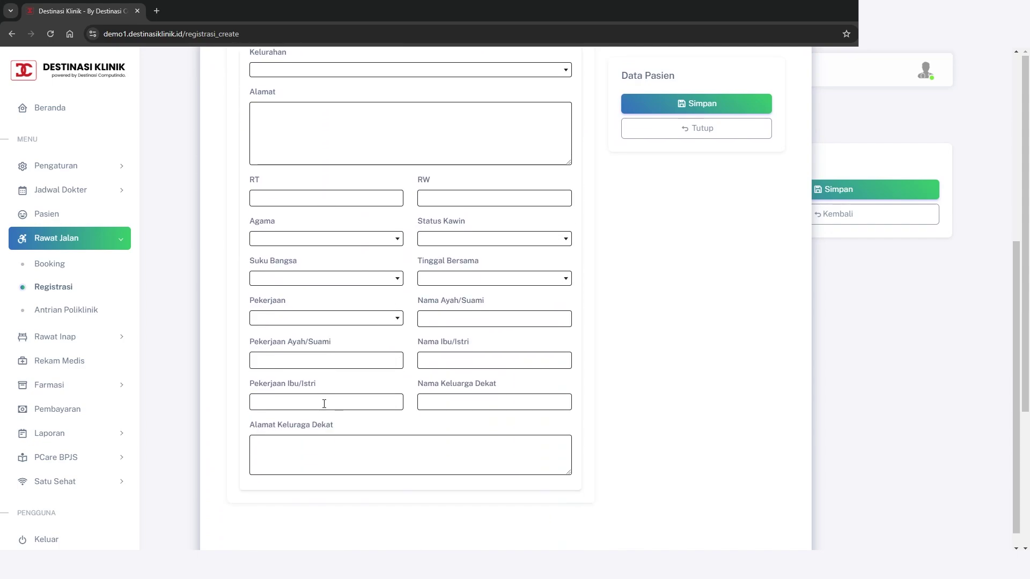
{"action": "scroll", "coordinate": [323, 403], "scroll_direction": "up", "scroll_amount": 3}
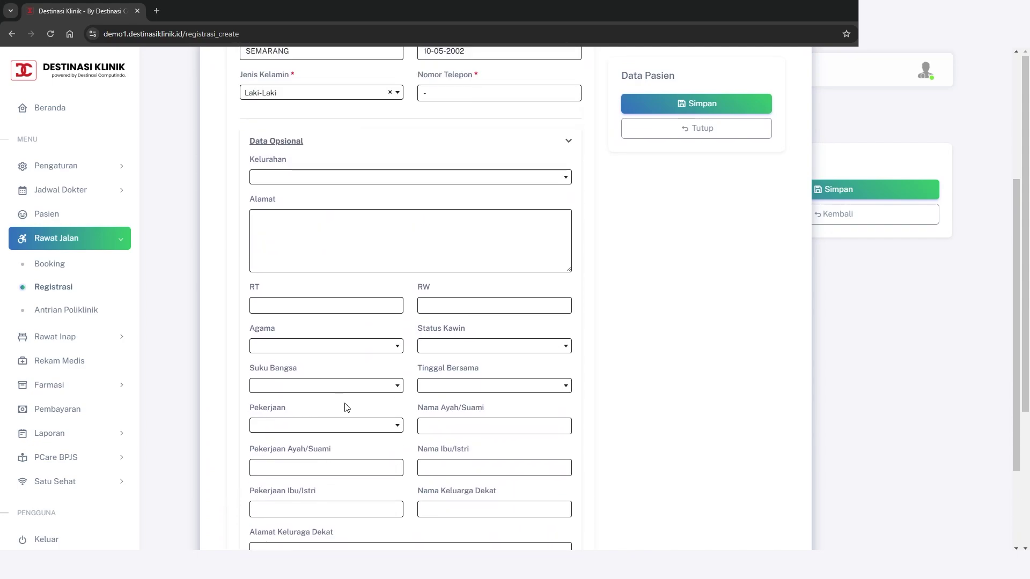
{"action": "scroll", "coordinate": [371, 401], "scroll_direction": "down", "scroll_amount": 3}
{"action": "scroll", "coordinate": [372, 398], "scroll_direction": "up", "scroll_amount": 2}
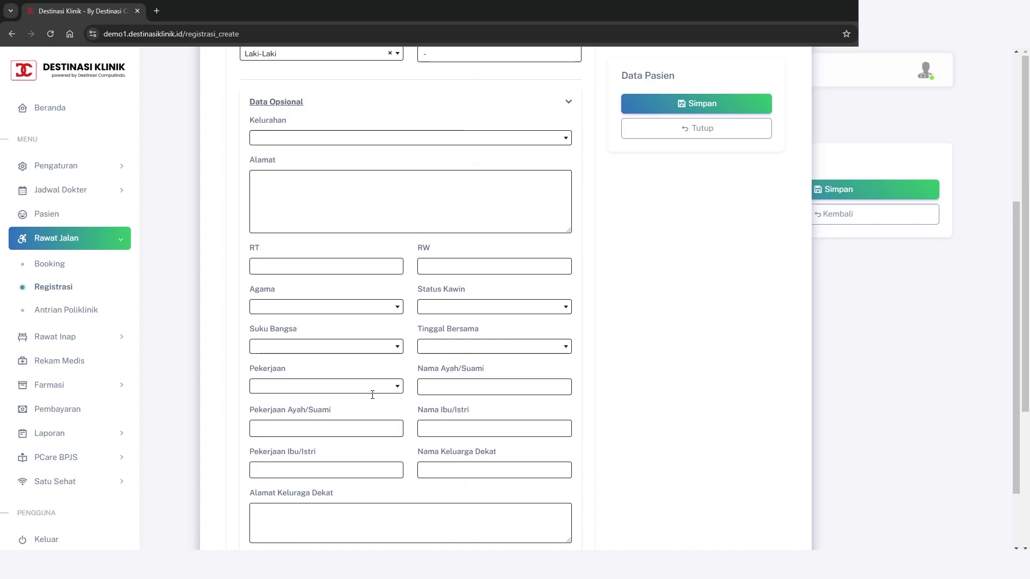
{"action": "scroll", "coordinate": [372, 328], "scroll_direction": "up", "scroll_amount": 1}
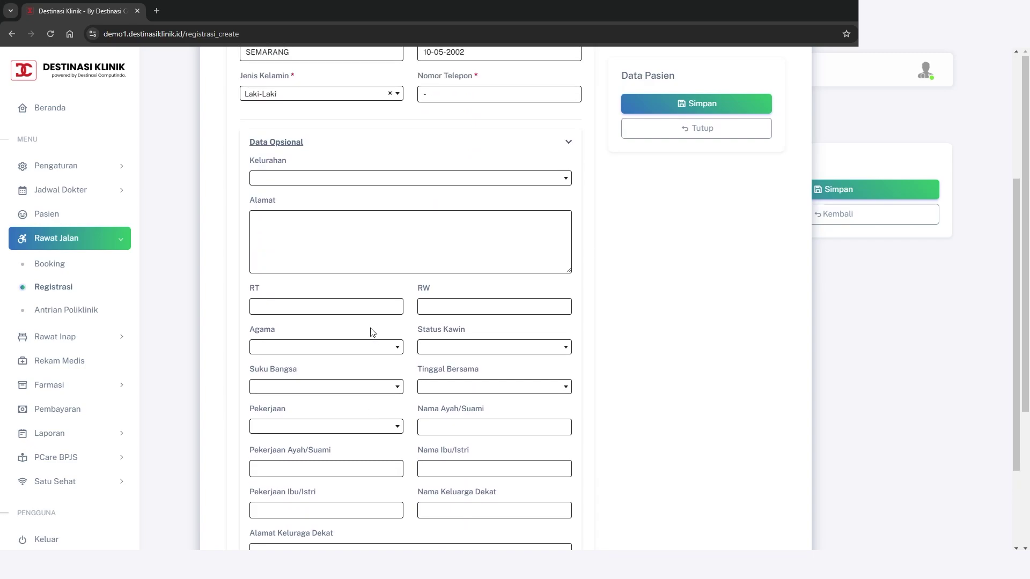
{"action": "left_click", "coordinate": [367, 263]}
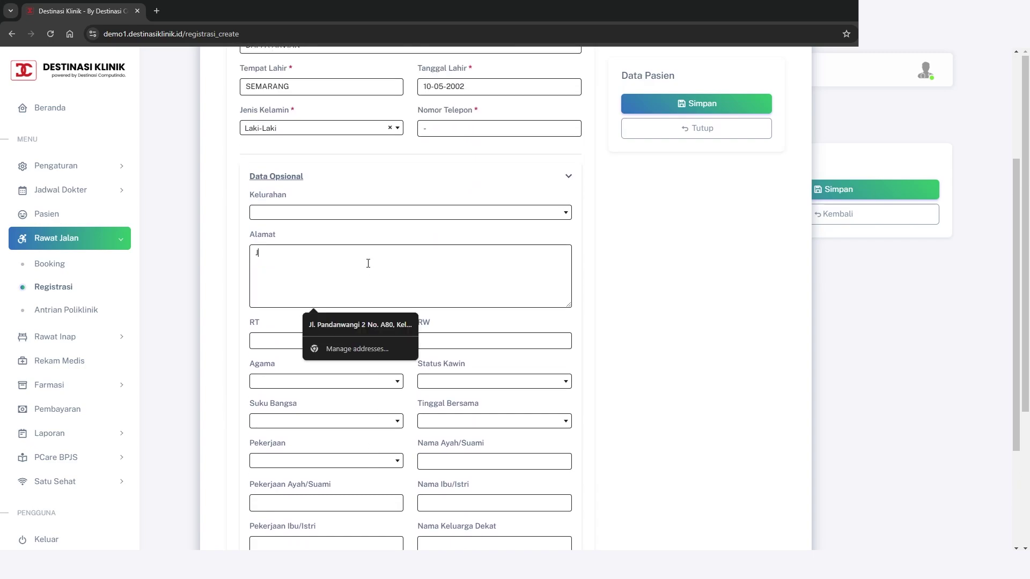
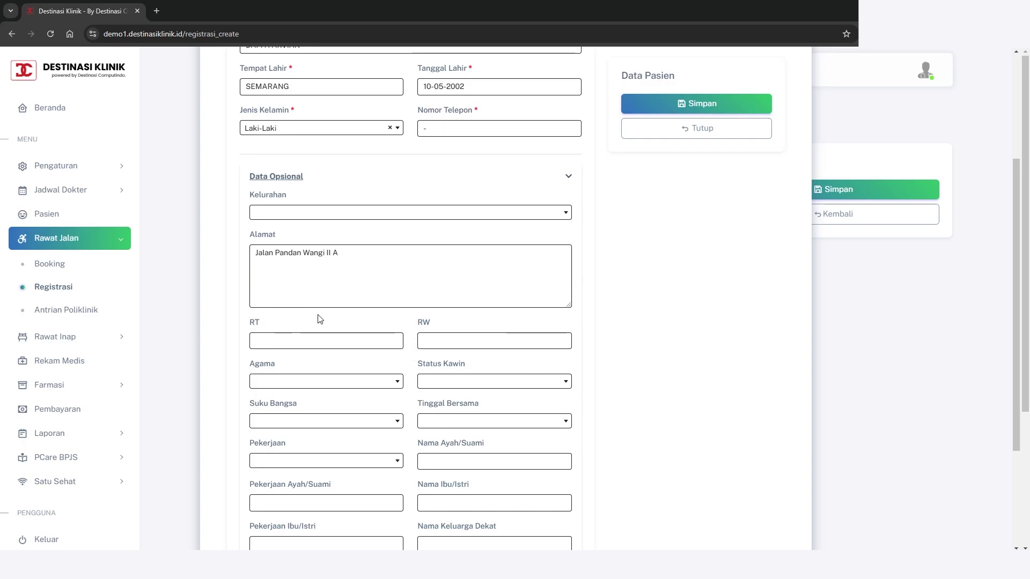
{"action": "scroll", "coordinate": [347, 352], "scroll_direction": "down", "scroll_amount": 2}
{"action": "scroll", "coordinate": [499, 355], "scroll_direction": "up", "scroll_amount": 1}
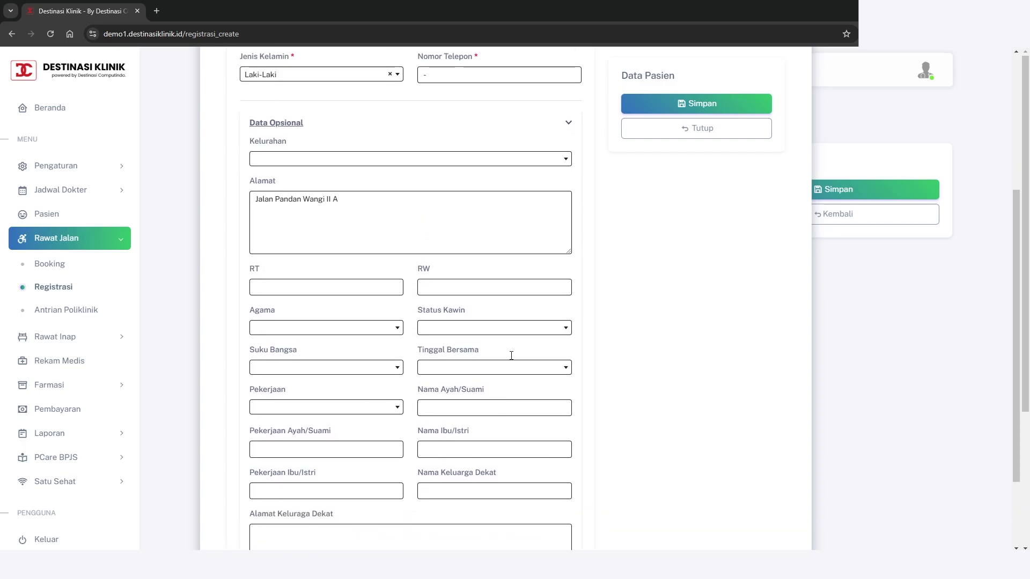
{"action": "scroll", "coordinate": [510, 356], "scroll_direction": "down", "scroll_amount": 2}
{"action": "scroll", "coordinate": [510, 355], "scroll_direction": "up", "scroll_amount": 4}
{"action": "scroll", "coordinate": [511, 356], "scroll_direction": "up", "scroll_amount": 1}
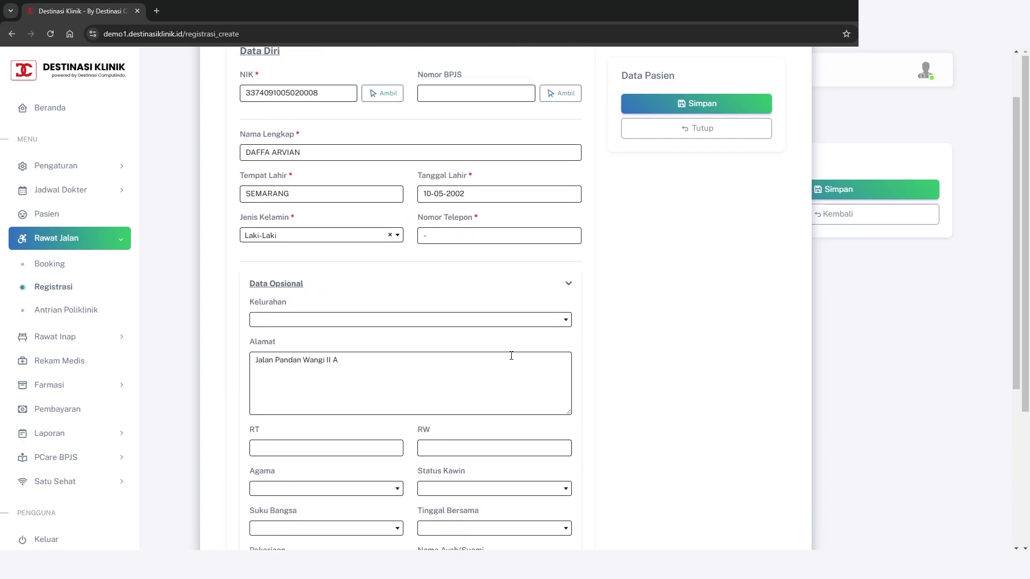
{"action": "scroll", "coordinate": [511, 356], "scroll_direction": "up", "scroll_amount": 1}
{"action": "scroll", "coordinate": [511, 356], "scroll_direction": "down", "scroll_amount": 6}
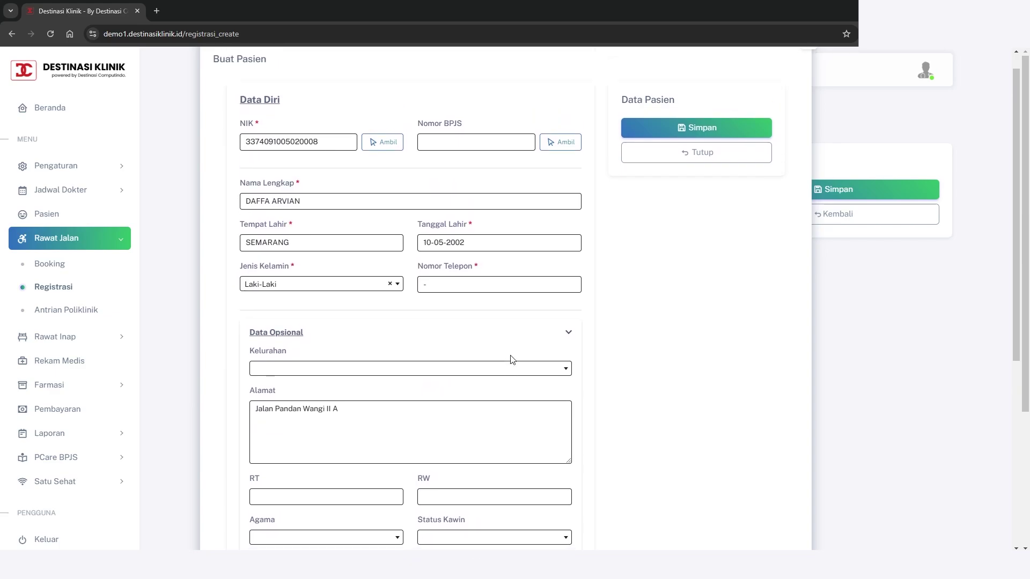
{"action": "scroll", "coordinate": [511, 359], "scroll_direction": "up", "scroll_amount": 4}
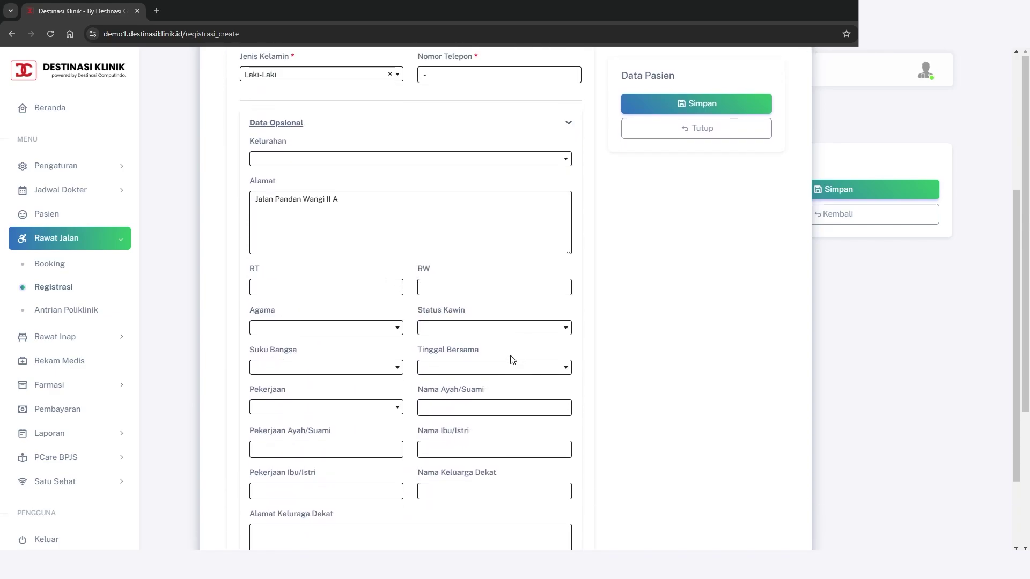
{"action": "left_click", "coordinate": [567, 229]}
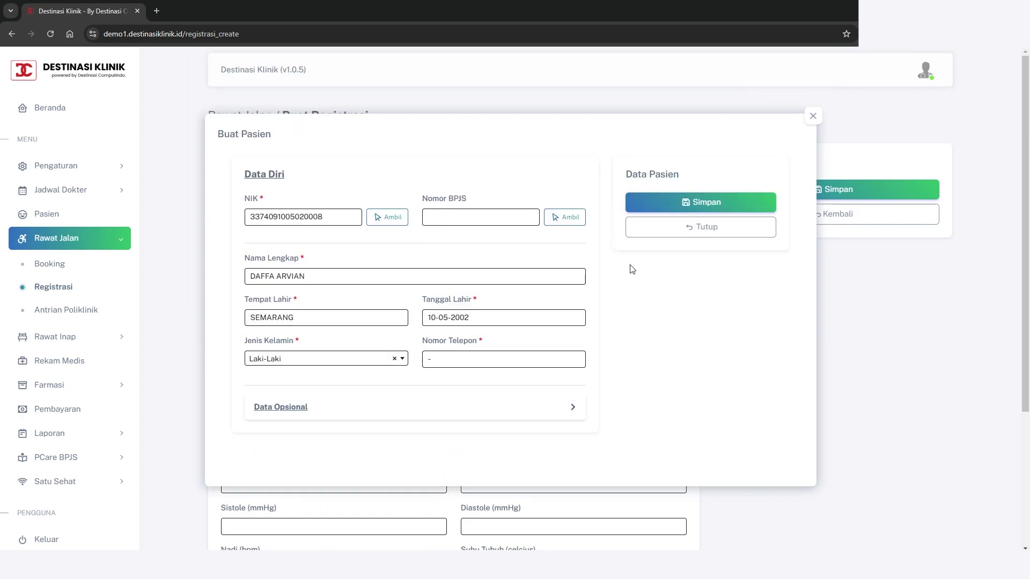
{"action": "left_click", "coordinate": [706, 204]}
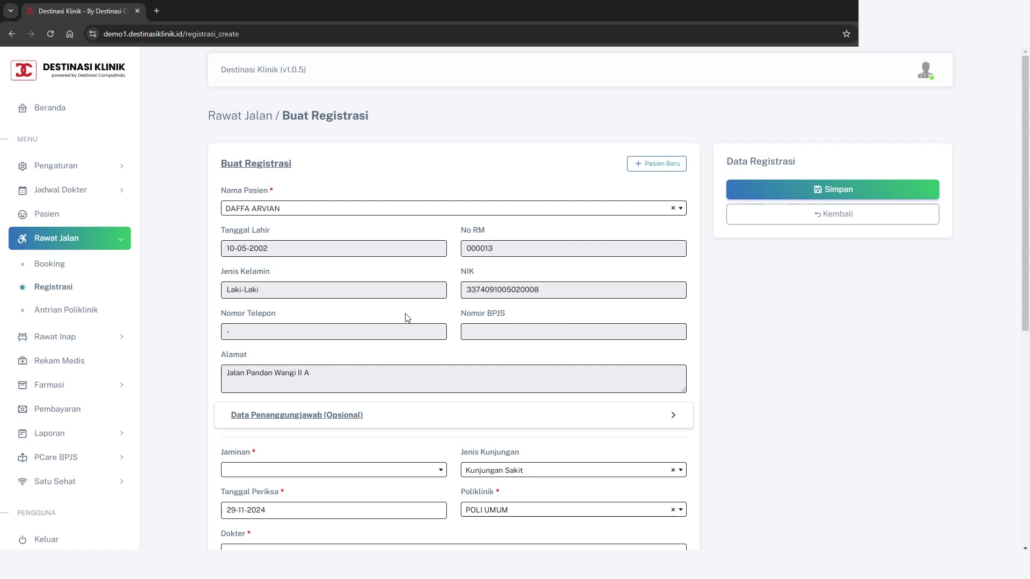
{"action": "scroll", "coordinate": [406, 318], "scroll_direction": "down", "scroll_amount": 1}
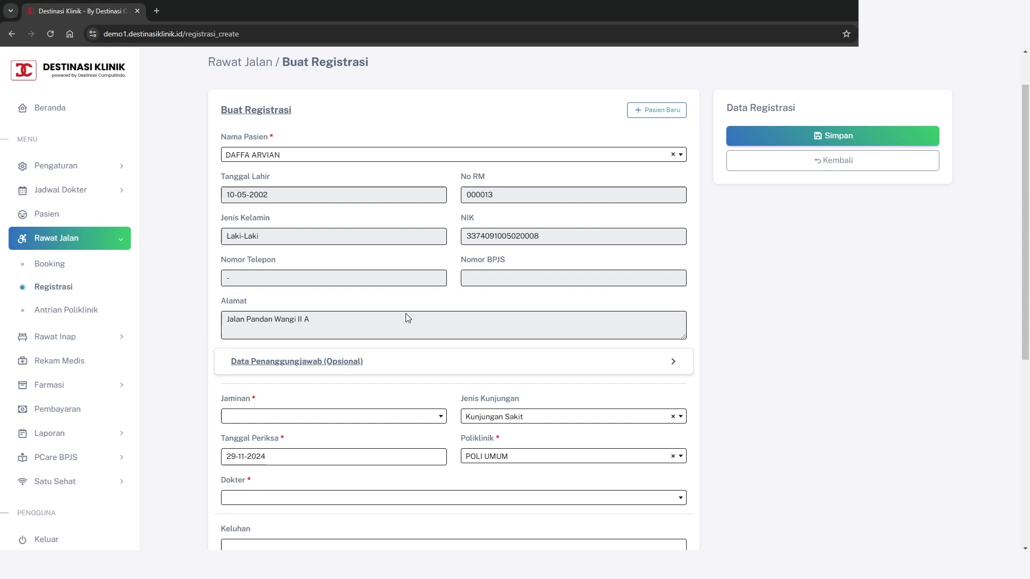
{"action": "scroll", "coordinate": [407, 315], "scroll_direction": "down", "scroll_amount": 1}
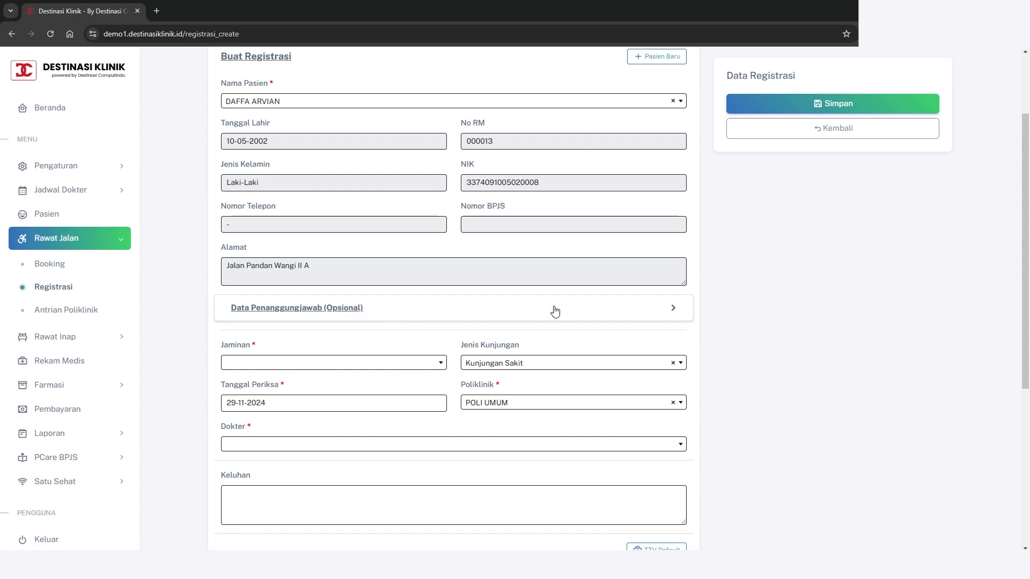
Keep the patient as their own guarantor (Pasien Sendiri) and collapse the responsible-party section
{"action": "left_click", "coordinate": [657, 313]}
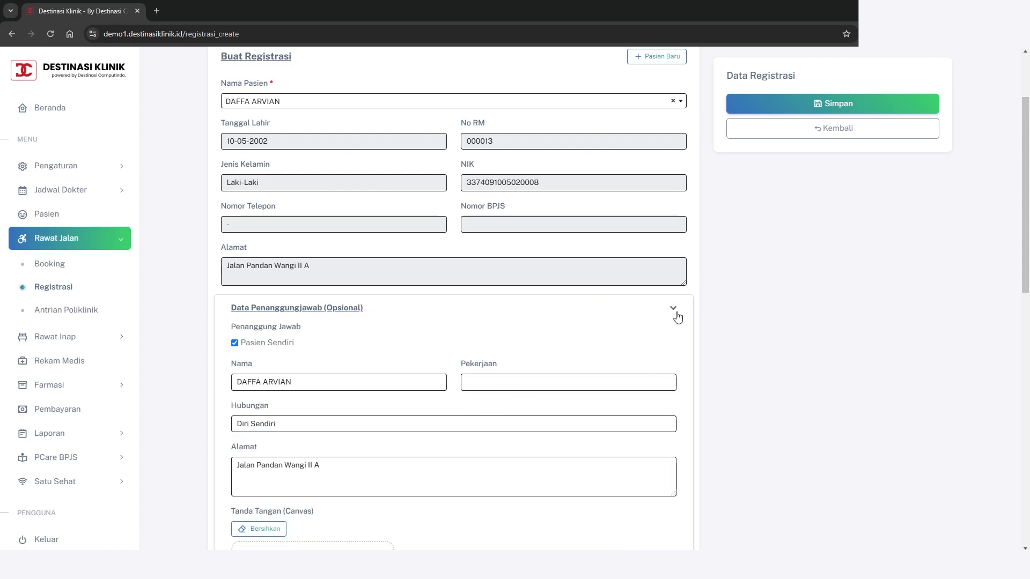
{"action": "scroll", "coordinate": [737, 317], "scroll_direction": "down", "scroll_amount": 2}
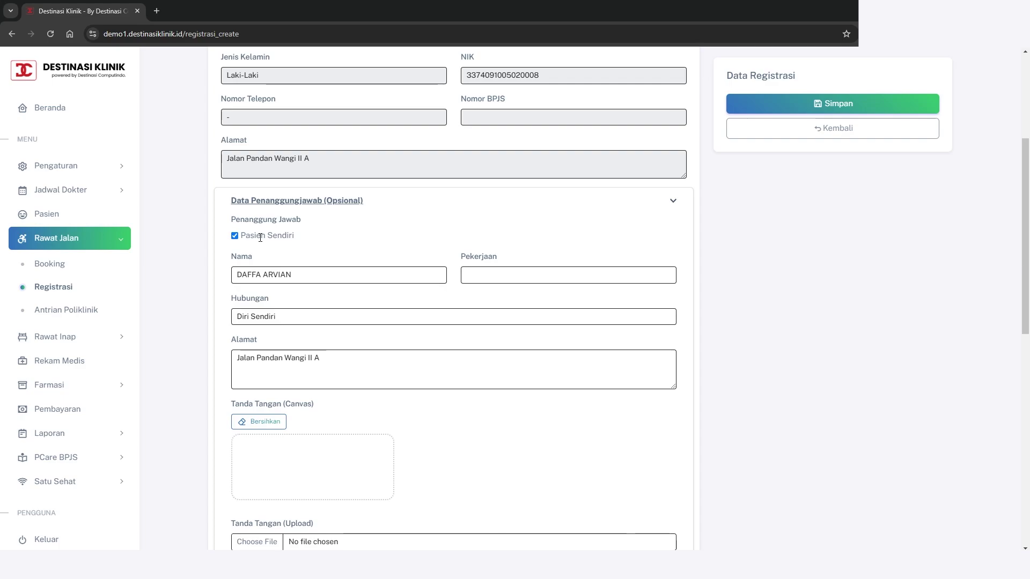
{"action": "left_click", "coordinate": [235, 236]}
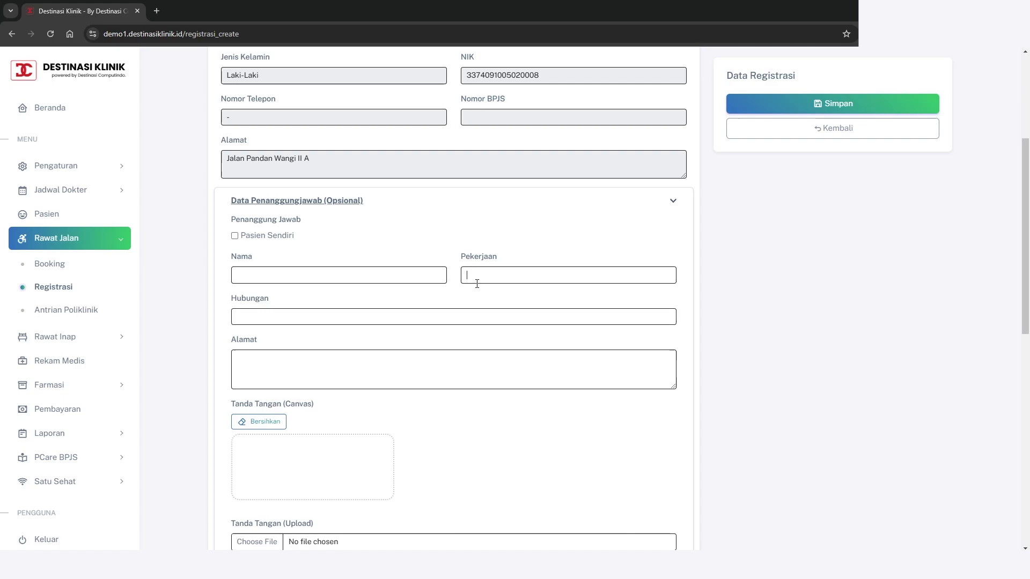
{"action": "left_click", "coordinate": [340, 317]}
{"action": "left_click", "coordinate": [338, 357]}
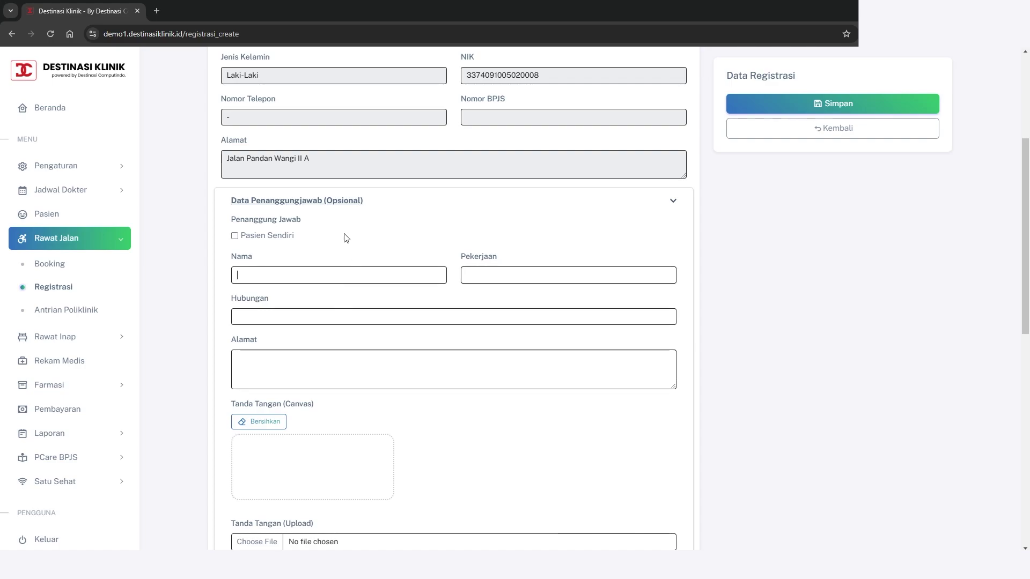
{"action": "left_click", "coordinate": [234, 236]}
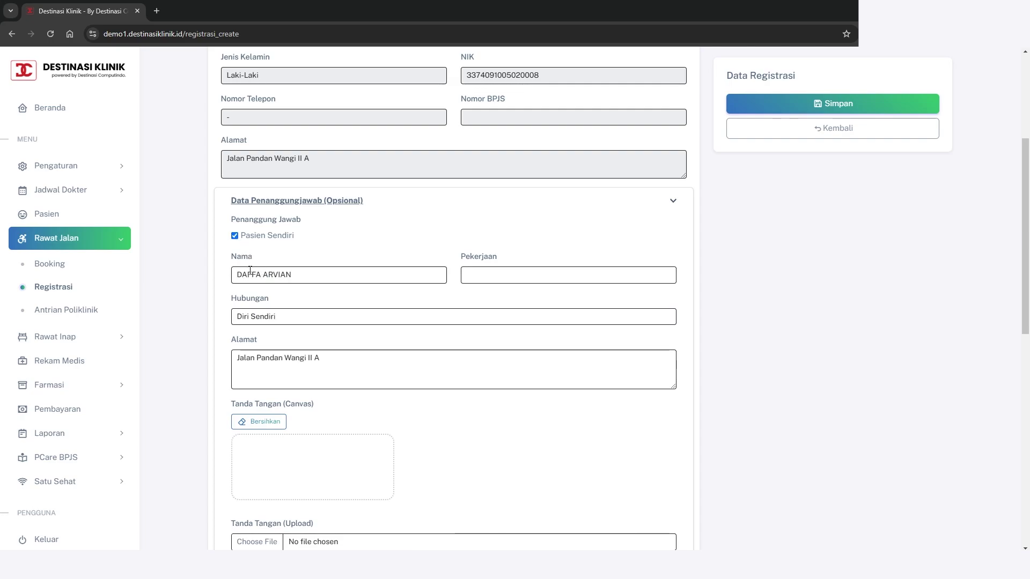
{"action": "triple_click", "coordinate": [339, 273]}
{"action": "scroll", "coordinate": [420, 260], "scroll_direction": "up", "scroll_amount": 3}
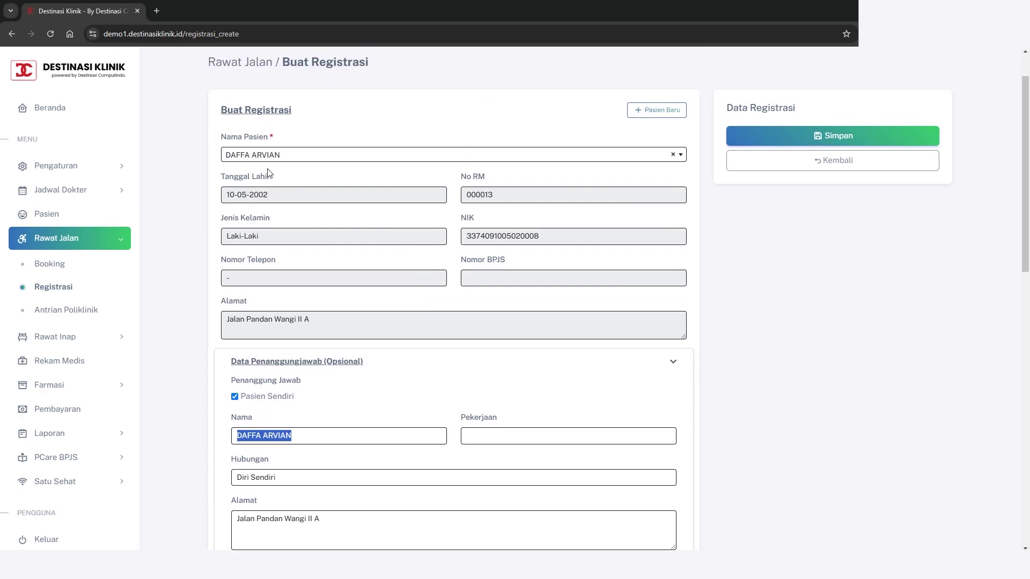
{"action": "scroll", "coordinate": [411, 322], "scroll_direction": "down", "scroll_amount": 1}
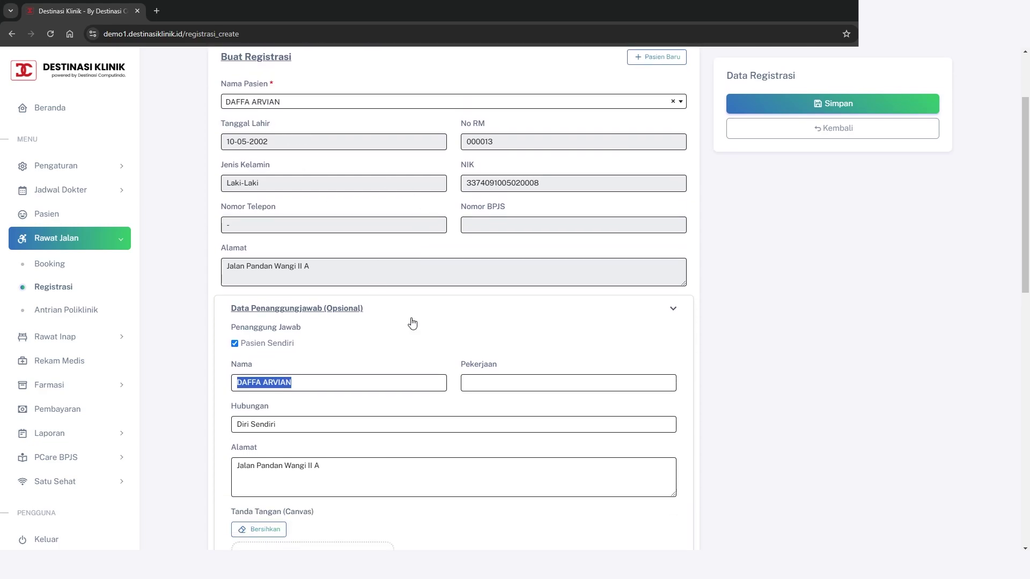
{"action": "left_click", "coordinate": [673, 311]}
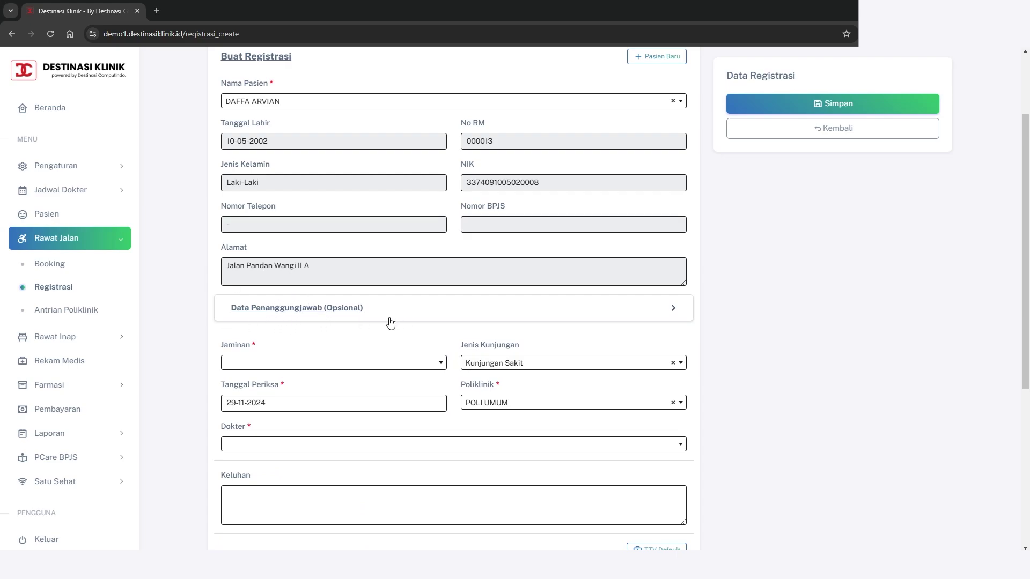
{"action": "scroll", "coordinate": [460, 320], "scroll_direction": "down", "scroll_amount": 2}
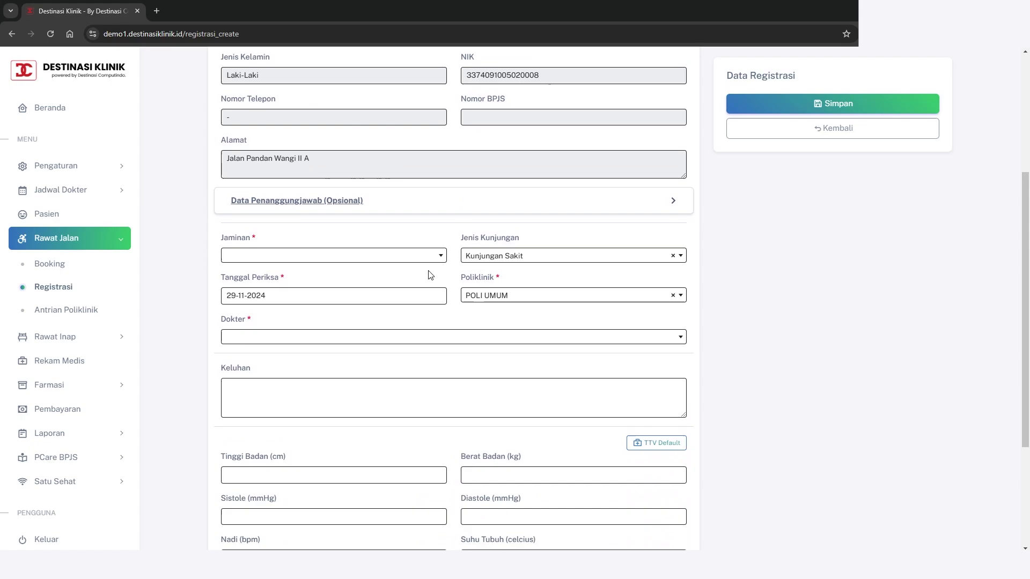
Choose PRIBADI as the Jaminan and keep Kunjungan Sakit as the Jenis Kunjungan
{"action": "left_click", "coordinate": [422, 257]}
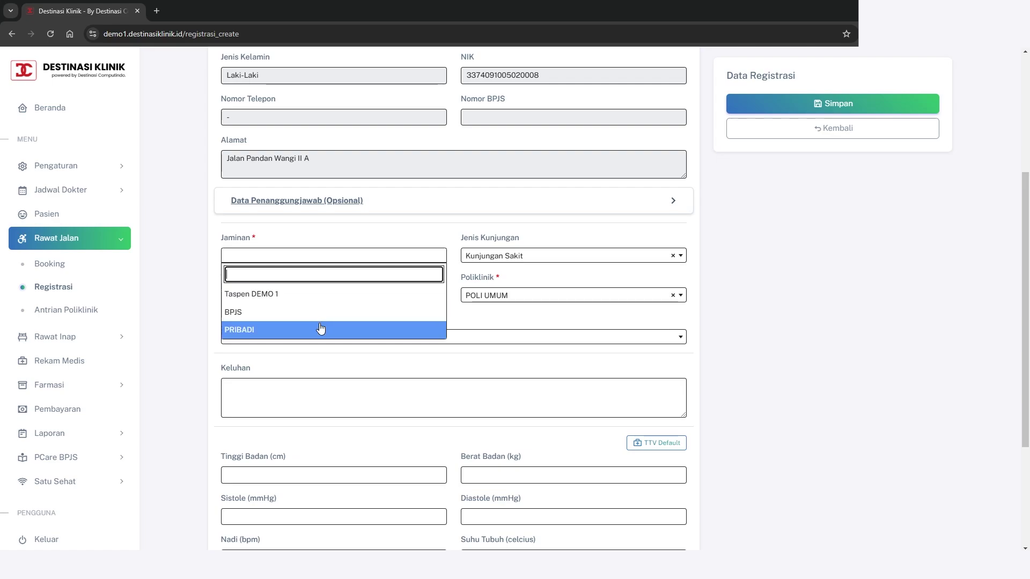
{"action": "left_click", "coordinate": [261, 336]}
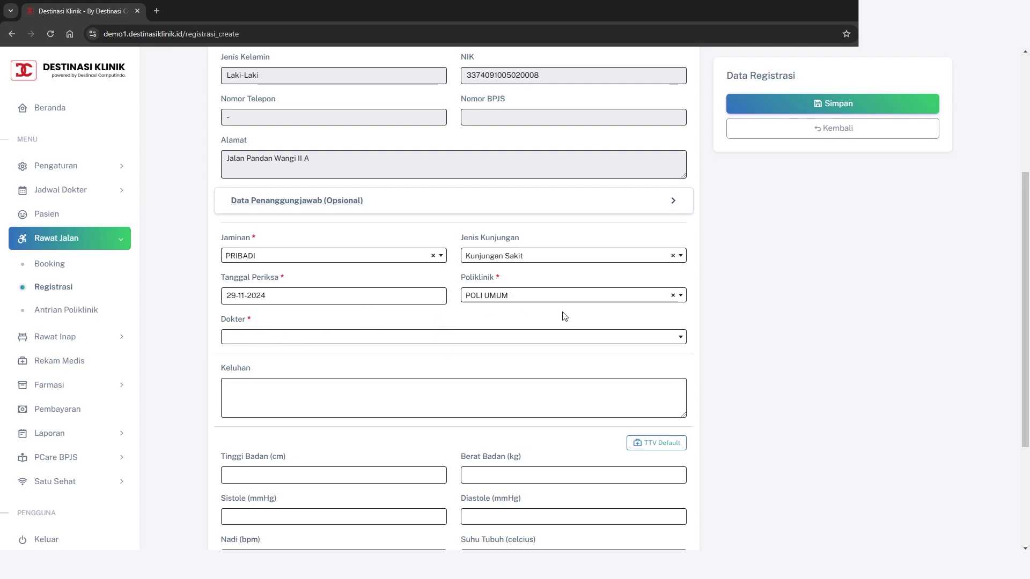
{"action": "scroll", "coordinate": [735, 316], "scroll_direction": "up", "scroll_amount": 1}
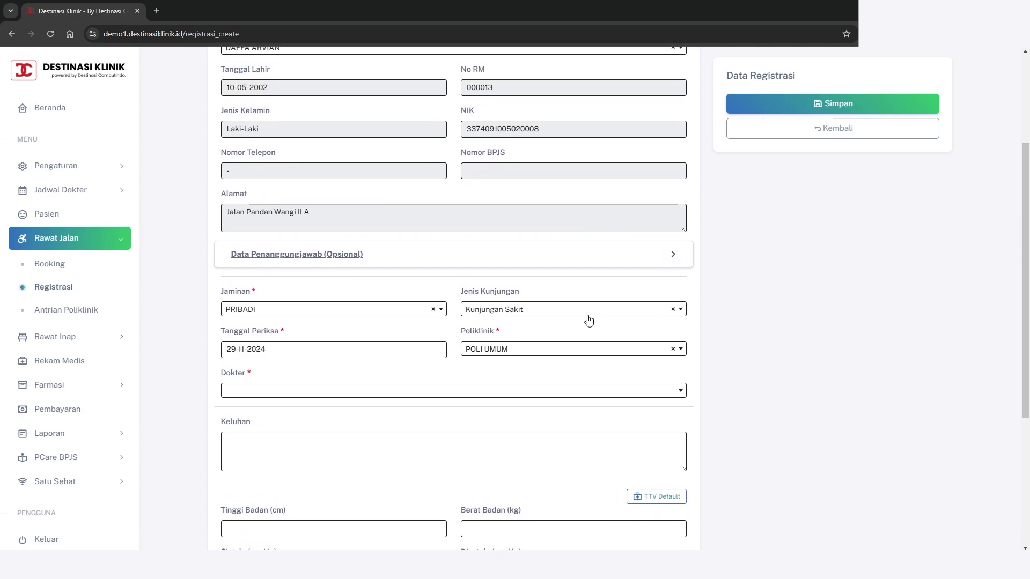
{"action": "left_click", "coordinate": [589, 316]}
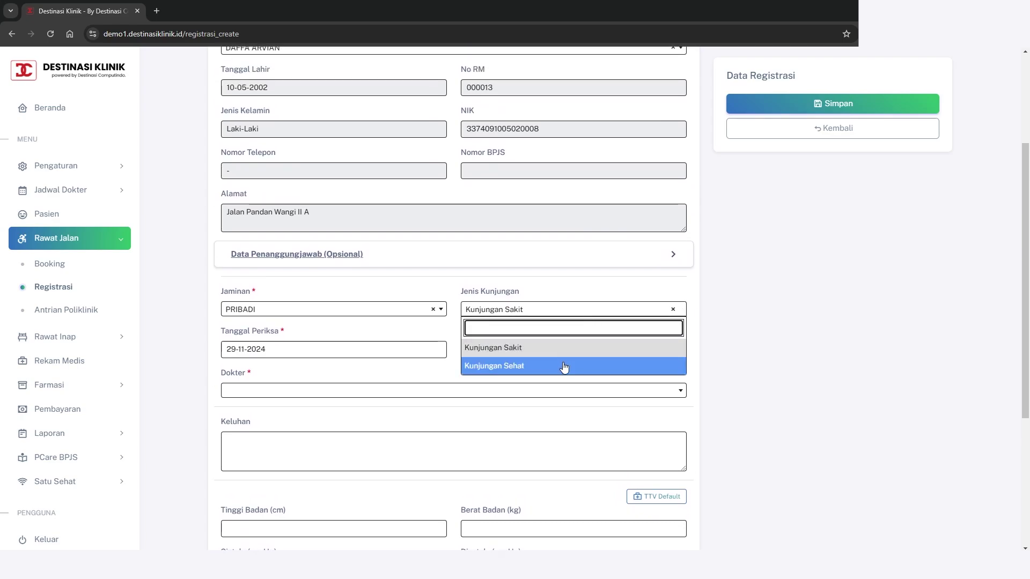
{"action": "left_click", "coordinate": [499, 350]}
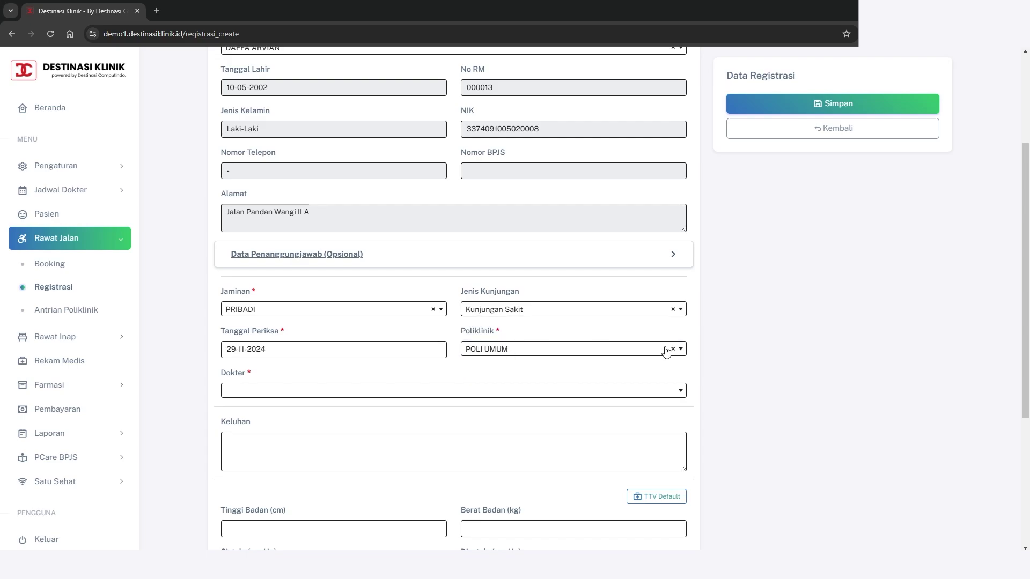
{"action": "scroll", "coordinate": [681, 351], "scroll_direction": "down", "scroll_amount": 1}
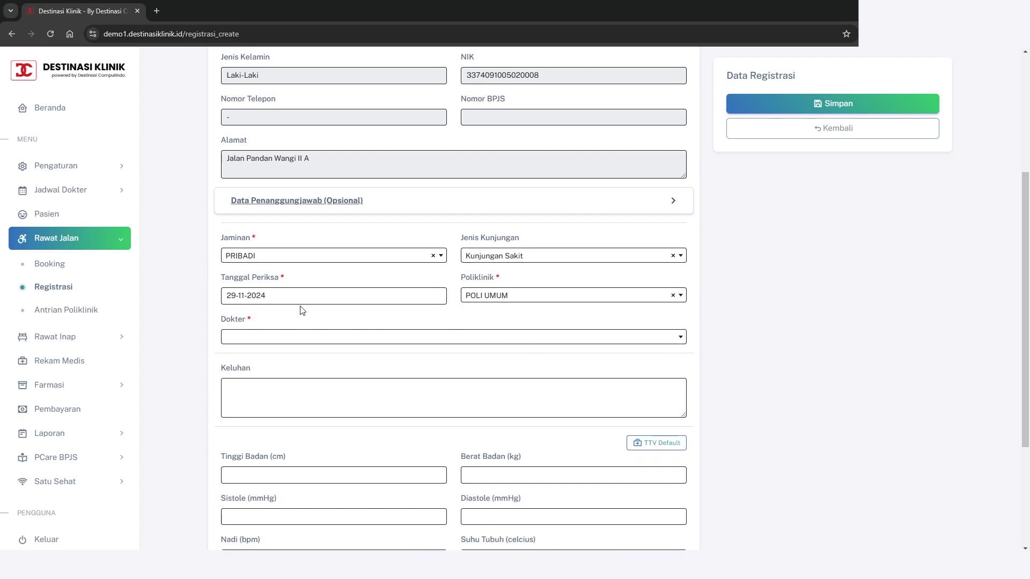
Set the exam date to 29-11-2024 and the clinic to POLI UMUM
{"action": "left_click", "coordinate": [269, 298]}
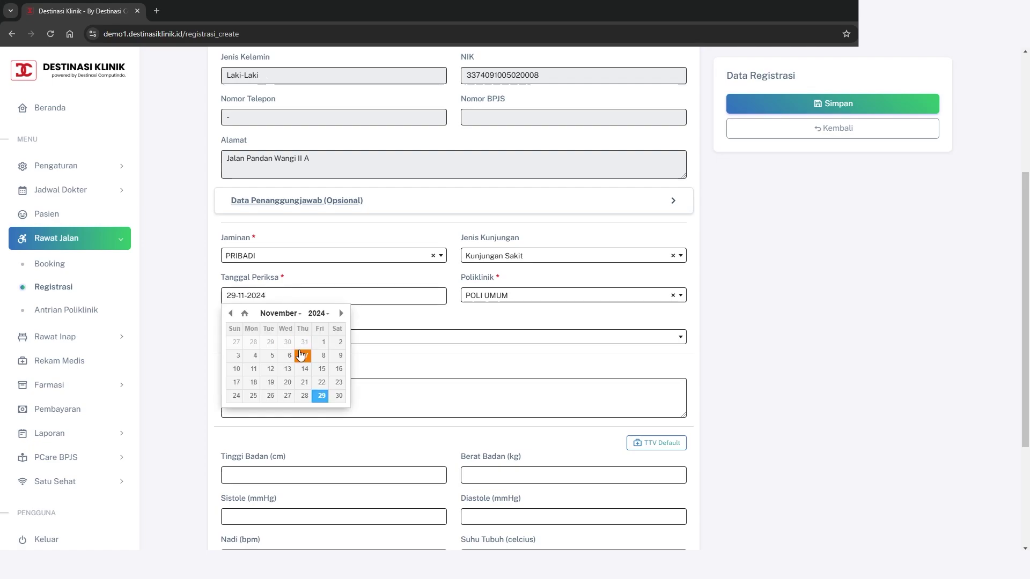
{"action": "left_click", "coordinate": [322, 396]}
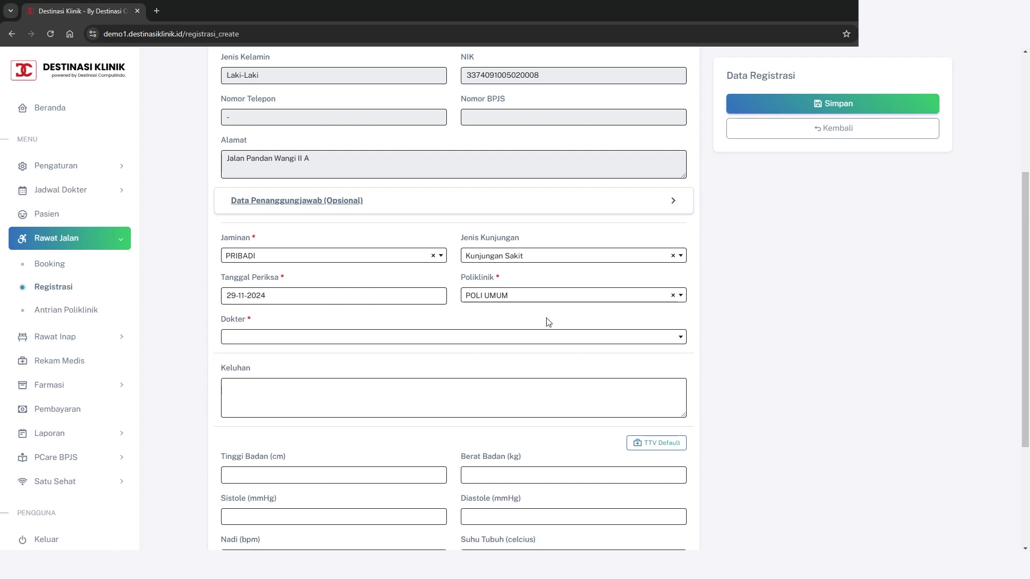
{"action": "left_click", "coordinate": [560, 300]}
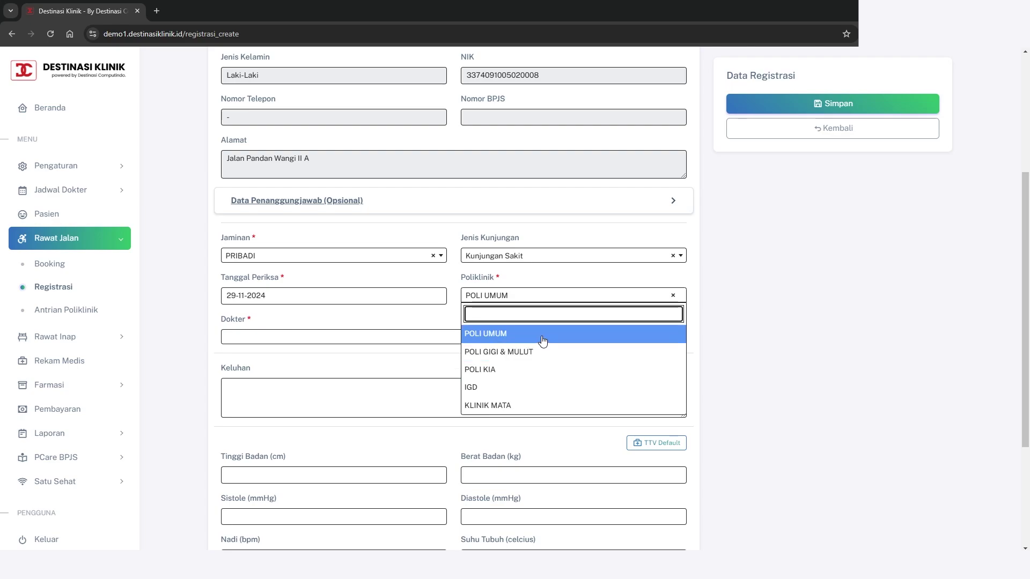
{"action": "left_click", "coordinate": [503, 334]}
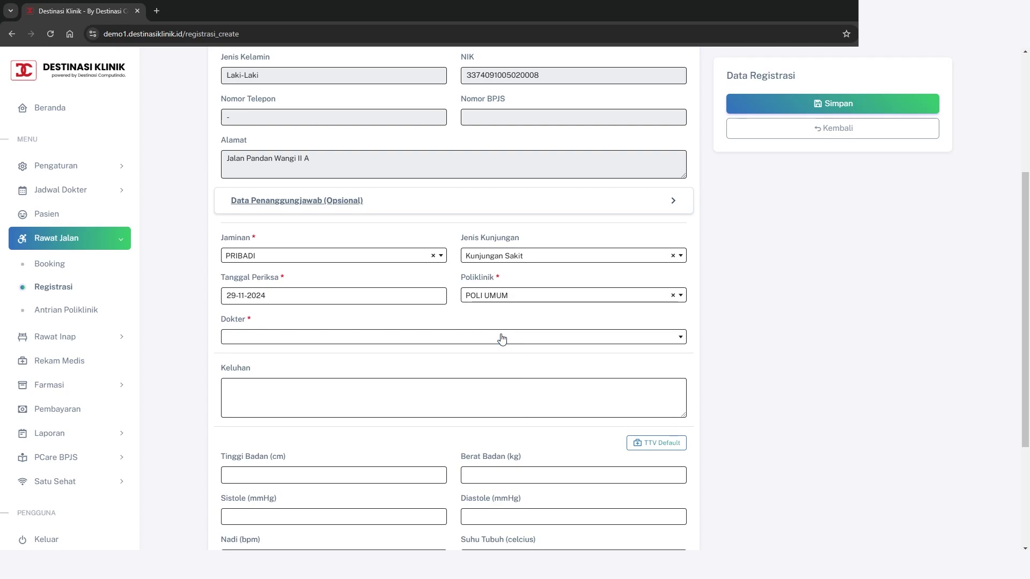
{"action": "scroll", "coordinate": [764, 327], "scroll_direction": "down", "scroll_amount": 1}
{"action": "scroll", "coordinate": [765, 326], "scroll_direction": "up", "scroll_amount": 1}
Assign the only listed doctor, on duty 08:00–23:00, to the visit
{"action": "left_click", "coordinate": [386, 340]}
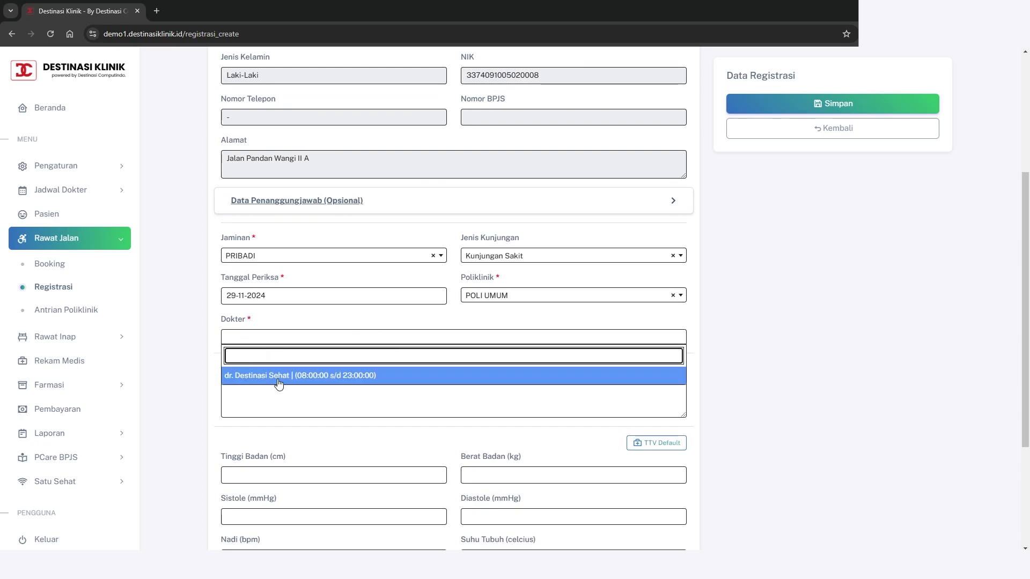
{"action": "left_click", "coordinate": [374, 377]}
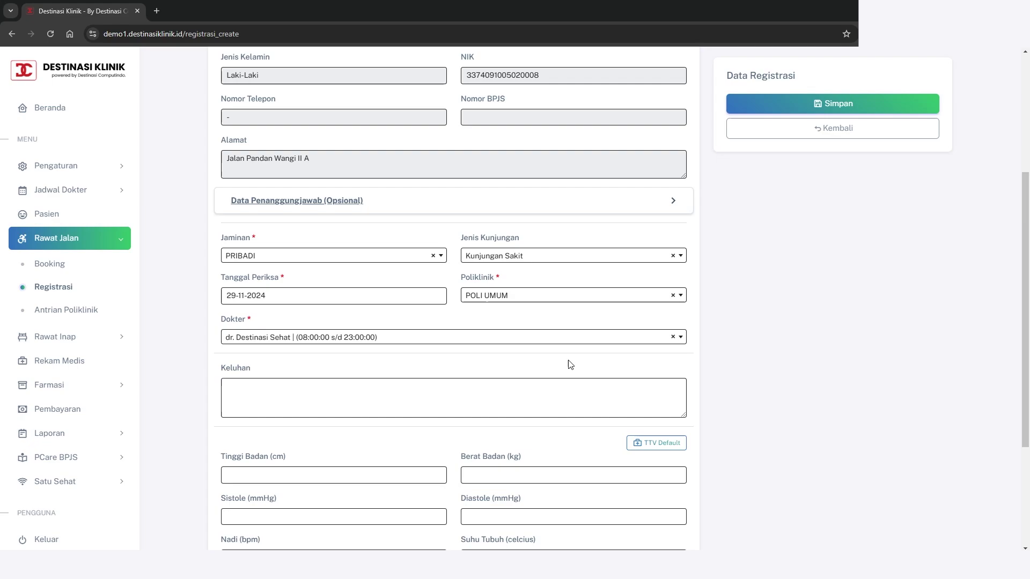
{"action": "scroll", "coordinate": [719, 356], "scroll_direction": "down", "scroll_amount": 1}
{"action": "scroll", "coordinate": [722, 356], "scroll_direction": "down", "scroll_amount": 1}
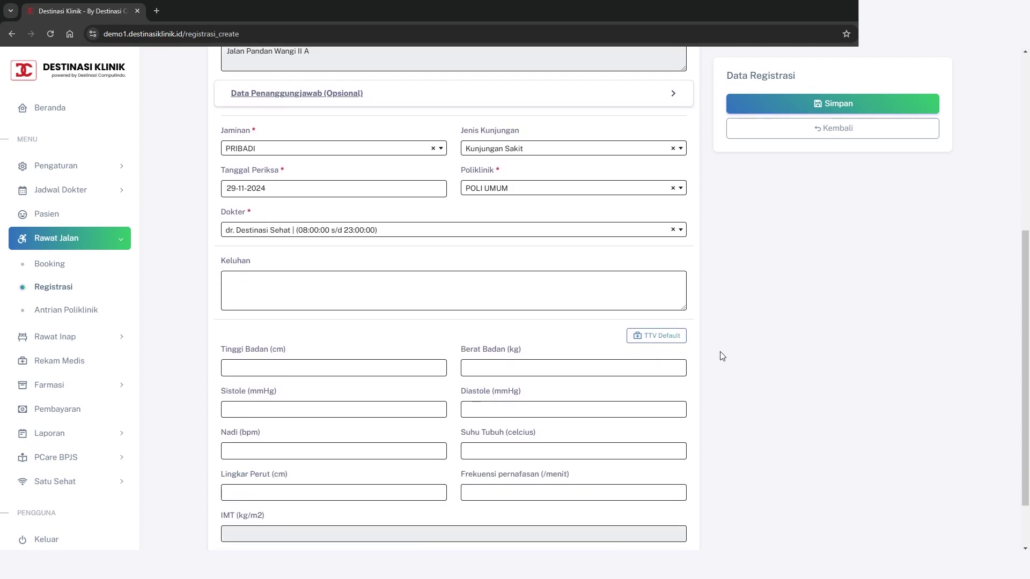
Enter the complaint PANAS PUSING MUAL, height 170 cm and weight 62.5 kg
{"action": "scroll", "coordinate": [723, 356], "scroll_direction": "down", "scroll_amount": 1}
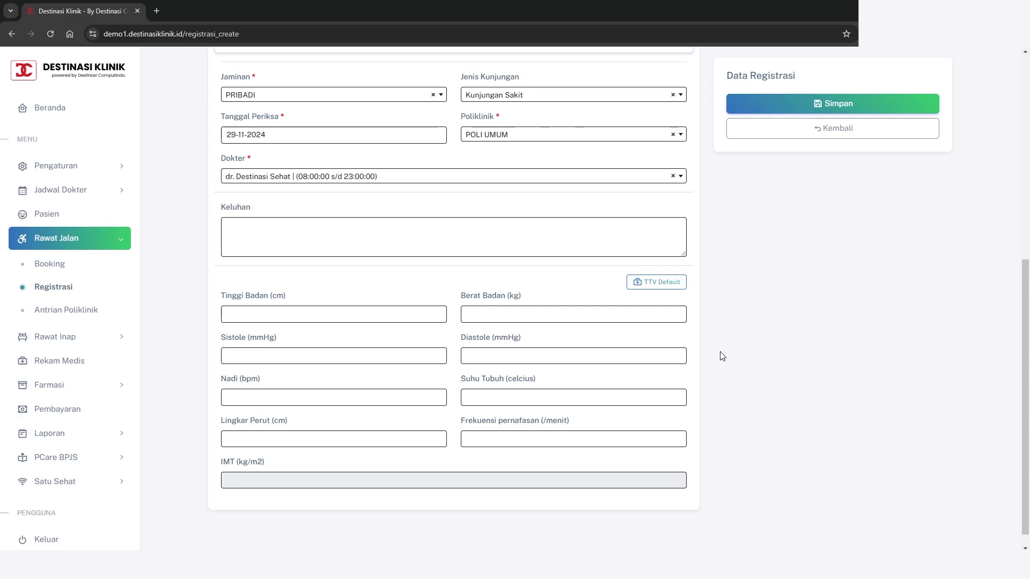
{"action": "scroll", "coordinate": [722, 356], "scroll_direction": "up", "scroll_amount": 1}
{"action": "left_click_drag", "start_coordinate": [223, 267], "coordinate": [258, 267]}
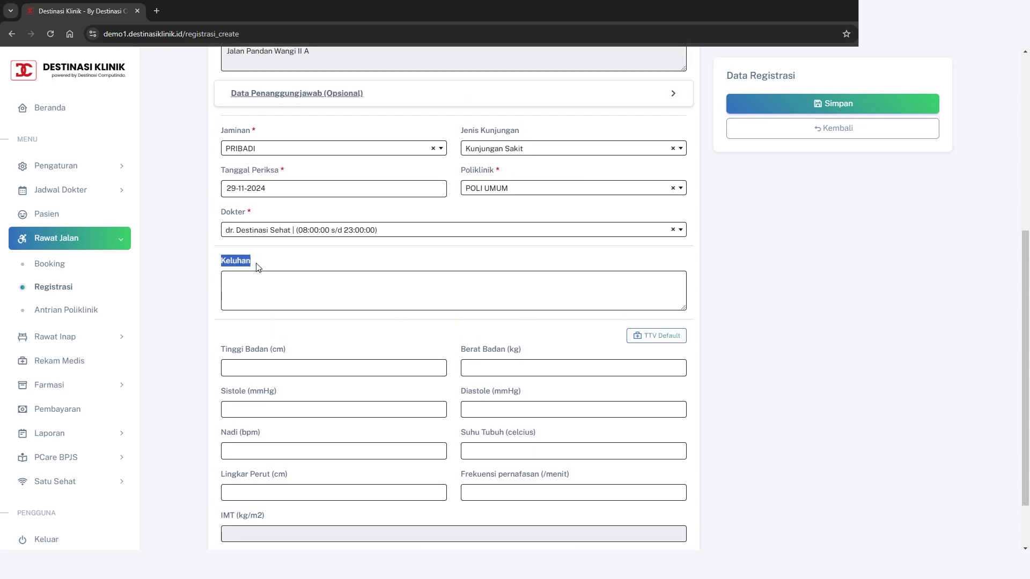
{"action": "left_click", "coordinate": [891, 396]}
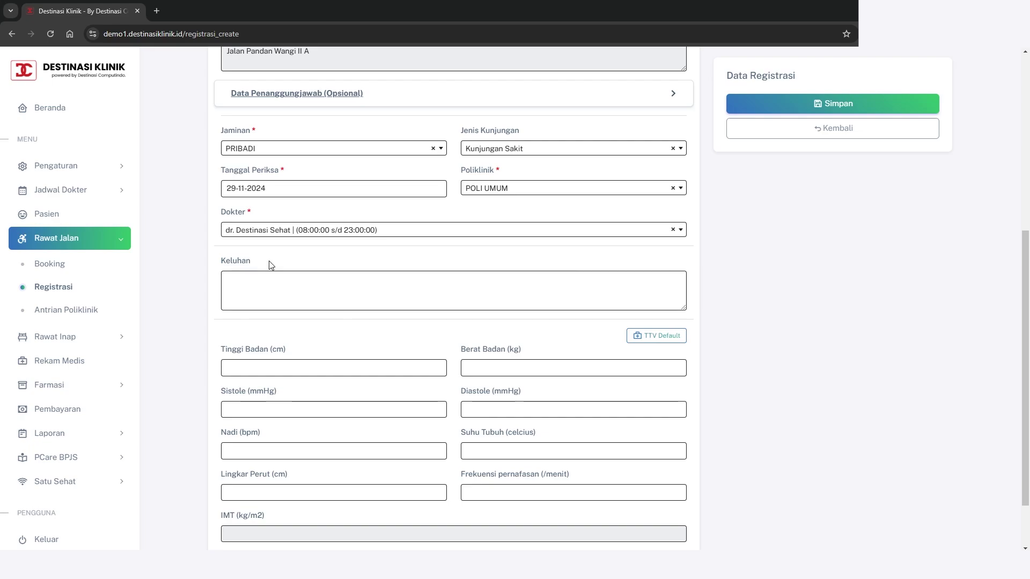
{"action": "scroll", "coordinate": [324, 305], "scroll_direction": "down", "scroll_amount": 1}
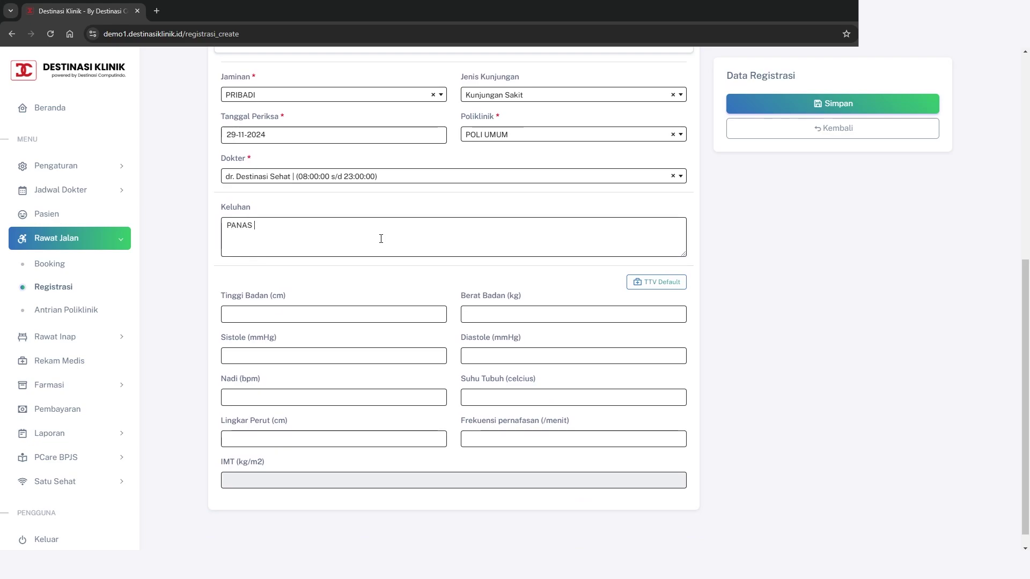
{"action": "type", "text": "MUAL"}
{"action": "left_click", "coordinate": [501, 316]}
{"action": "type", "text": "62"}
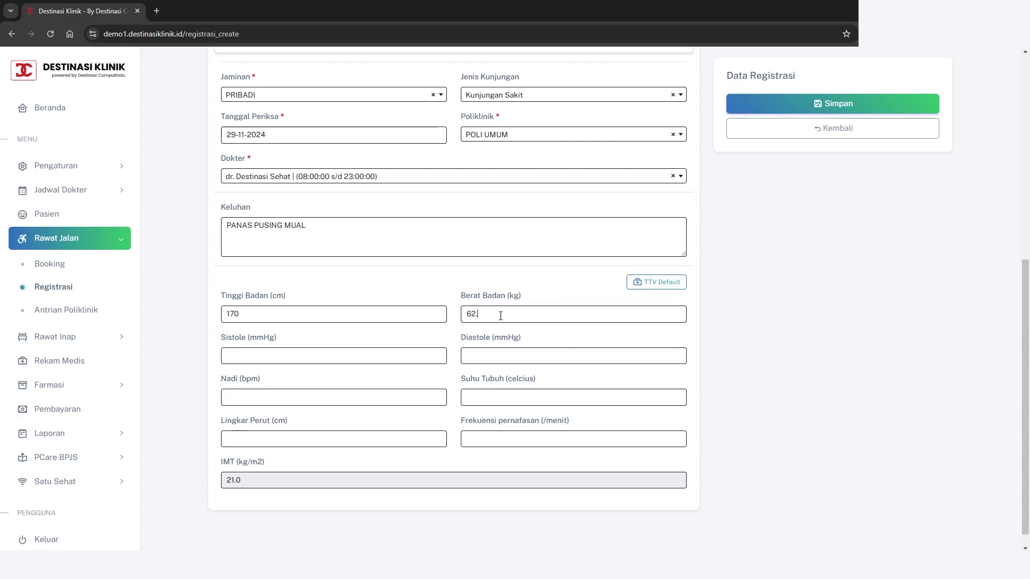
{"action": "type", "text": ".5"}
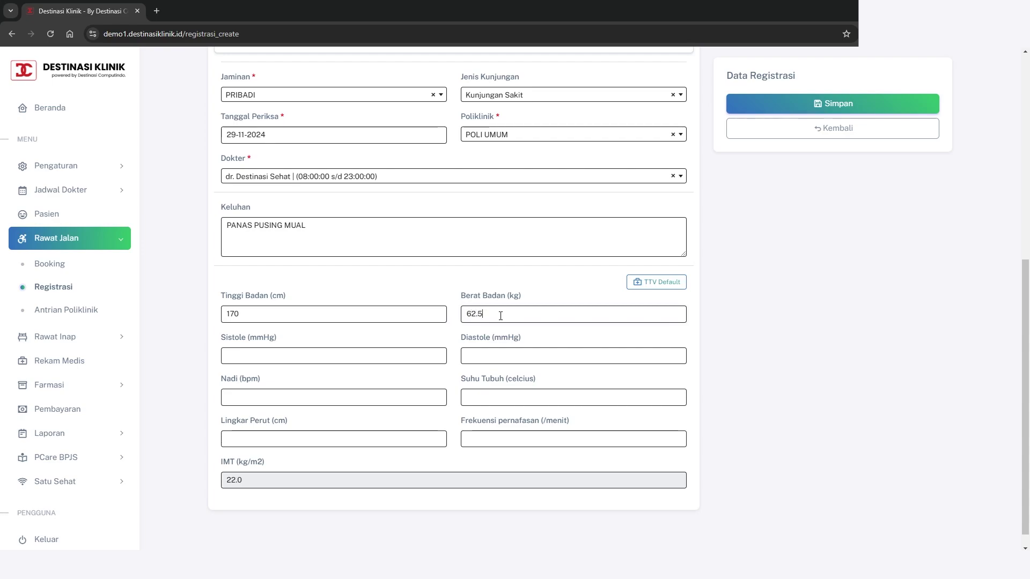
Enter blood pressure 110/80 and fill pulse 60, 36 °C, waist 85, breathing 12 via TTV Default
{"action": "left_click", "coordinate": [220, 348]}
{"action": "type", "text": "110"}
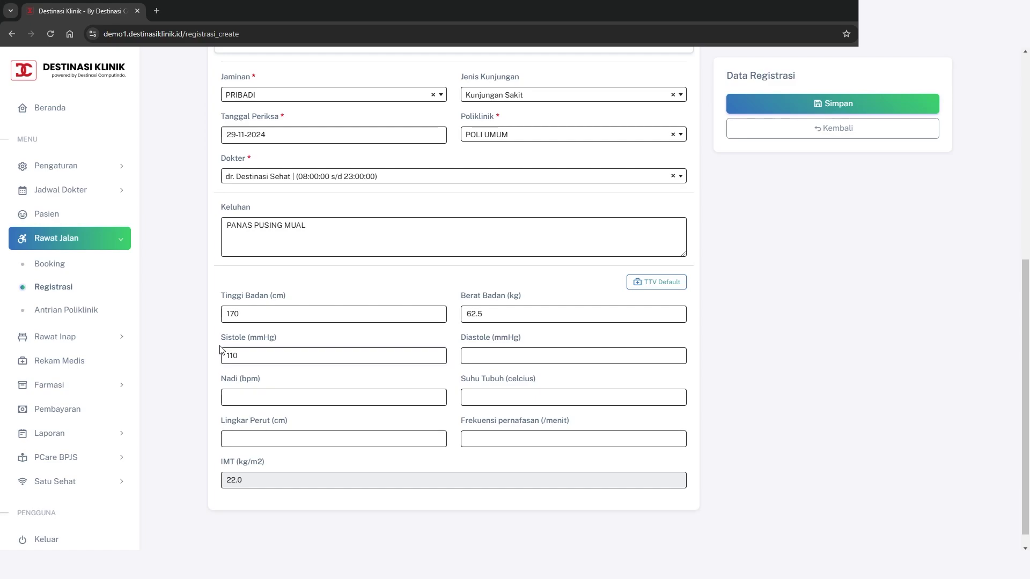
{"action": "left_click", "coordinate": [566, 355]}
{"action": "left_click", "coordinate": [372, 399]}
{"action": "left_click", "coordinate": [655, 289]}
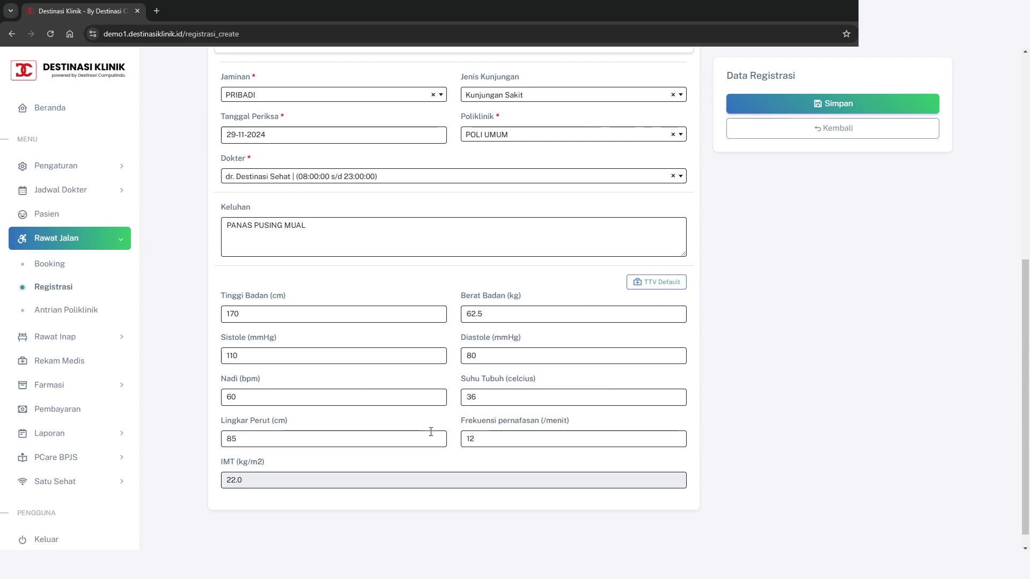
{"action": "scroll", "coordinate": [790, 374], "scroll_direction": "up", "scroll_amount": 6}
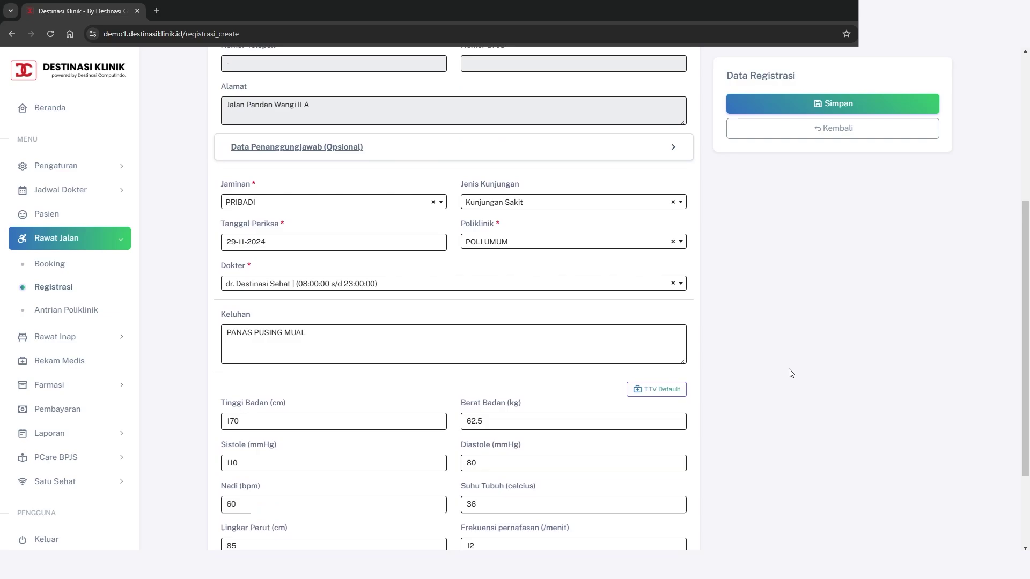
{"action": "scroll", "coordinate": [790, 373], "scroll_direction": "down", "scroll_amount": 2}
{"action": "scroll", "coordinate": [794, 364], "scroll_direction": "up", "scroll_amount": 2}
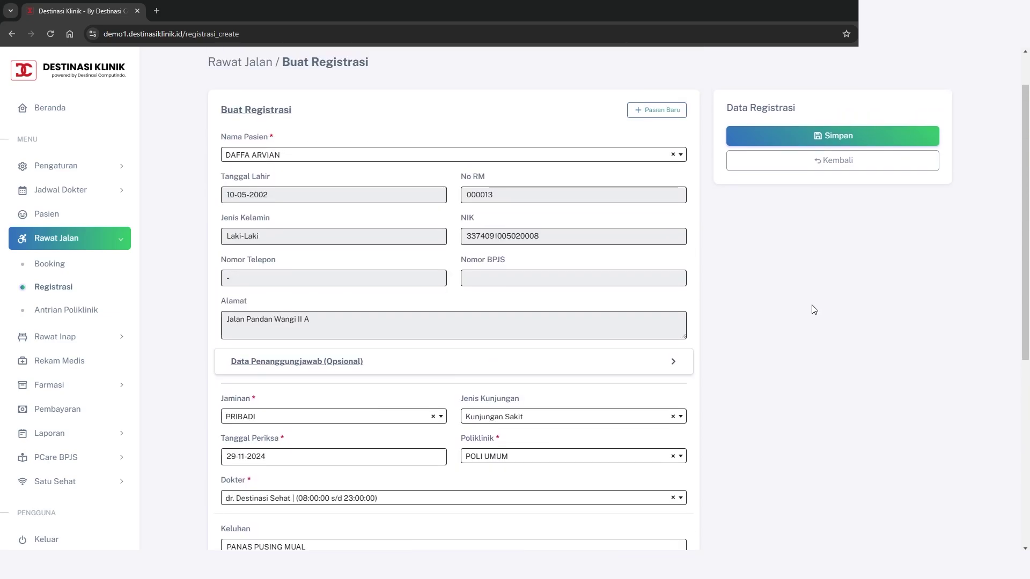
{"action": "left_click", "coordinate": [845, 137]}
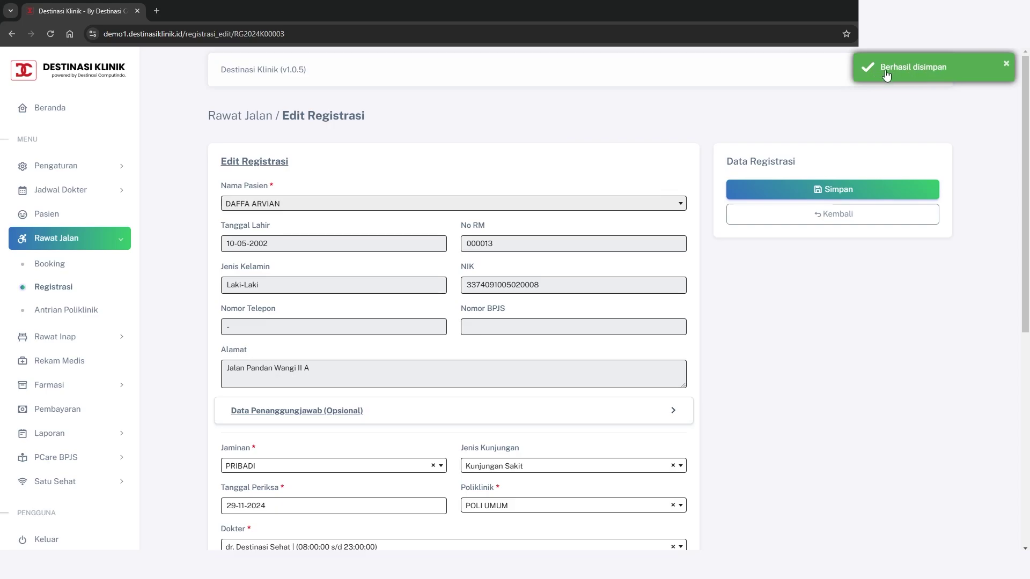
{"action": "left_click", "coordinate": [830, 219]}
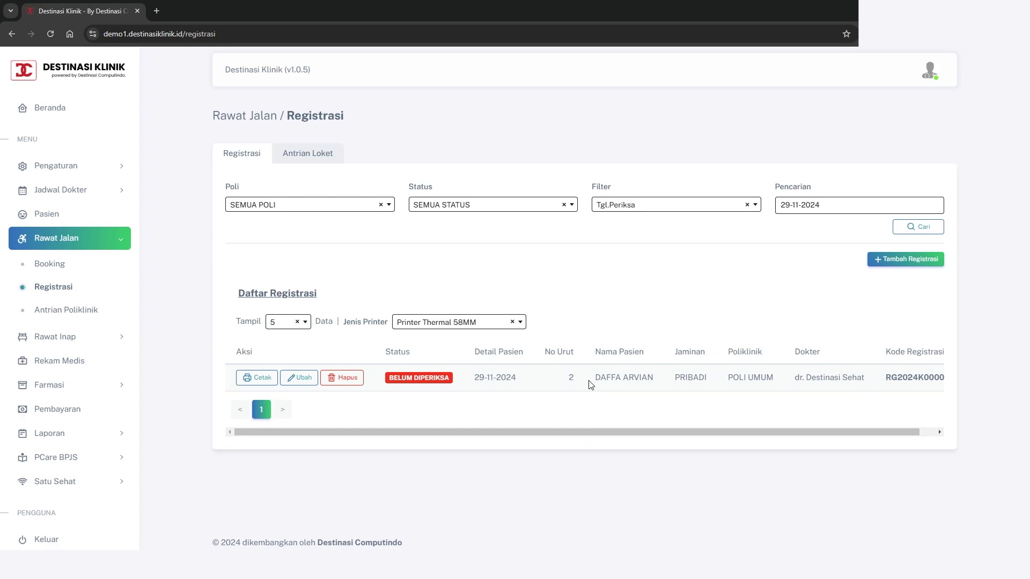
{"action": "left_click_drag", "start_coordinate": [589, 382], "coordinate": [659, 390]}
{"action": "left_click_drag", "start_coordinate": [473, 378], "coordinate": [519, 382]}
{"action": "left_click", "coordinate": [435, 400]}
{"action": "left_click_drag", "start_coordinate": [384, 379], "coordinate": [436, 376]}
{"action": "left_click", "coordinate": [450, 408]}
{"action": "left_click", "coordinate": [510, 208]}
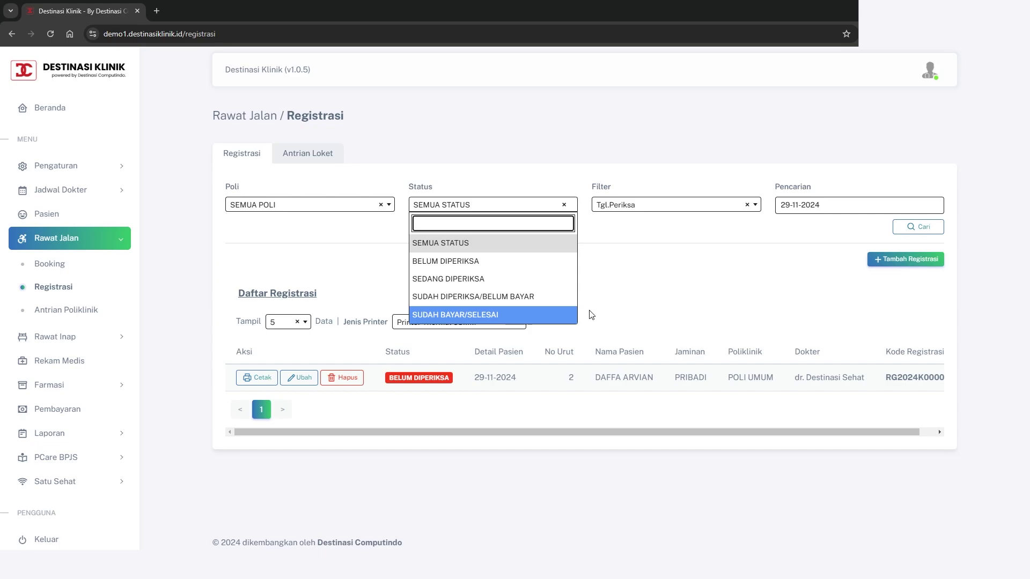
{"action": "left_click", "coordinate": [617, 310]}
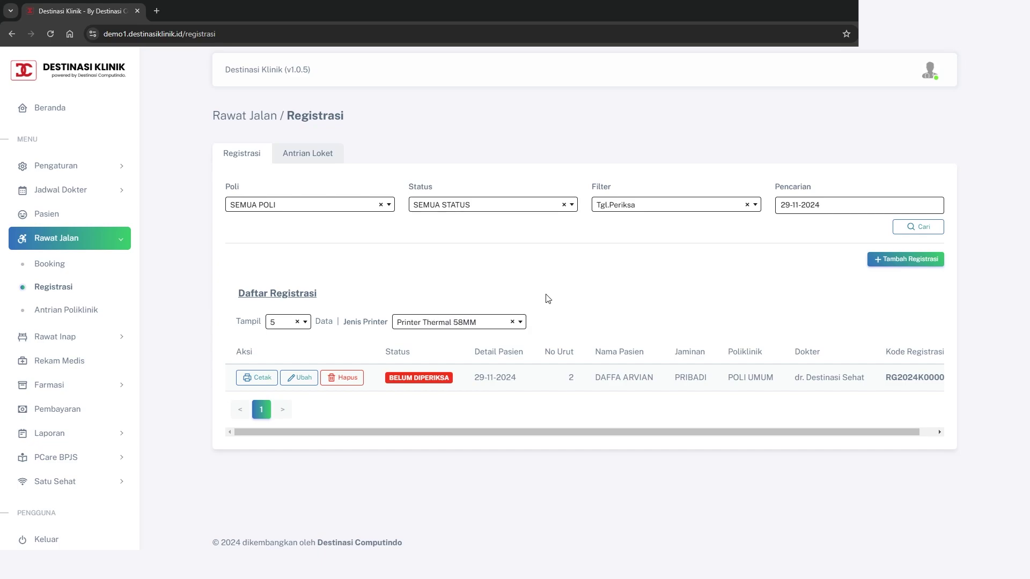
{"action": "left_click", "coordinate": [520, 208]}
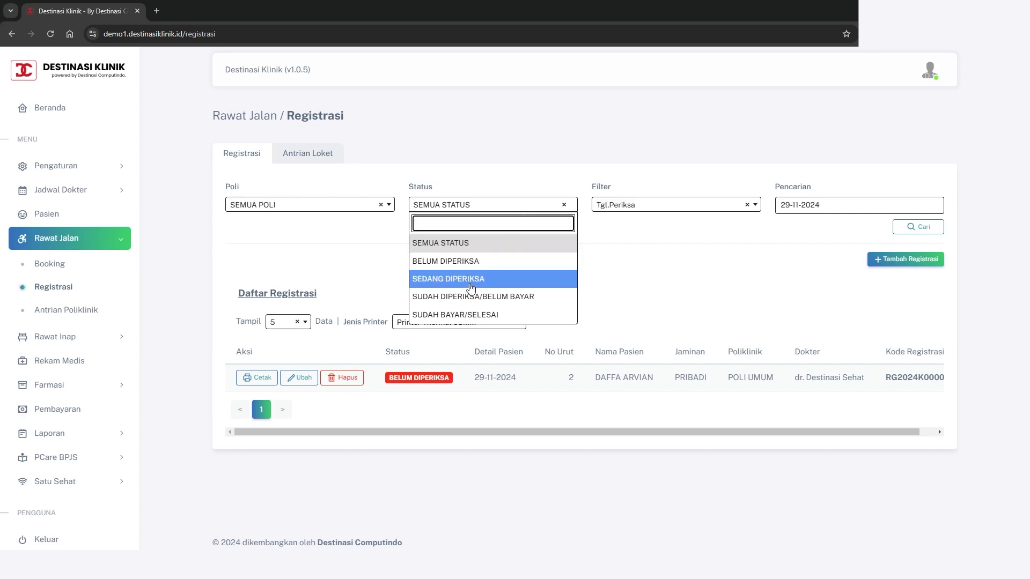
{"action": "left_click", "coordinate": [660, 287]}
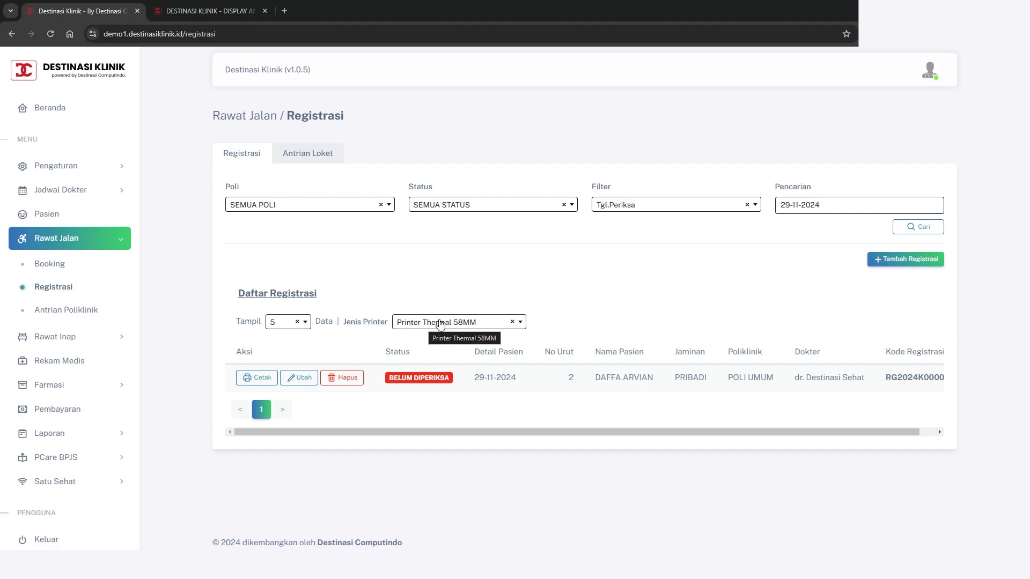
Print the registration slip on the Printer Thermal 58MM, pairing the RPP02N printer
{"action": "left_click", "coordinate": [467, 322]}
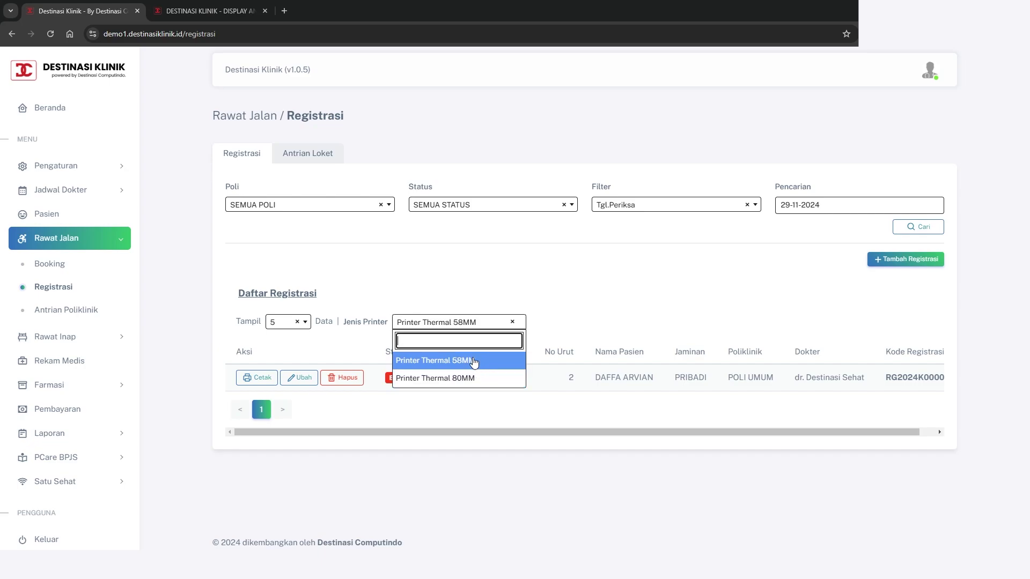
{"action": "left_click", "coordinate": [474, 361]}
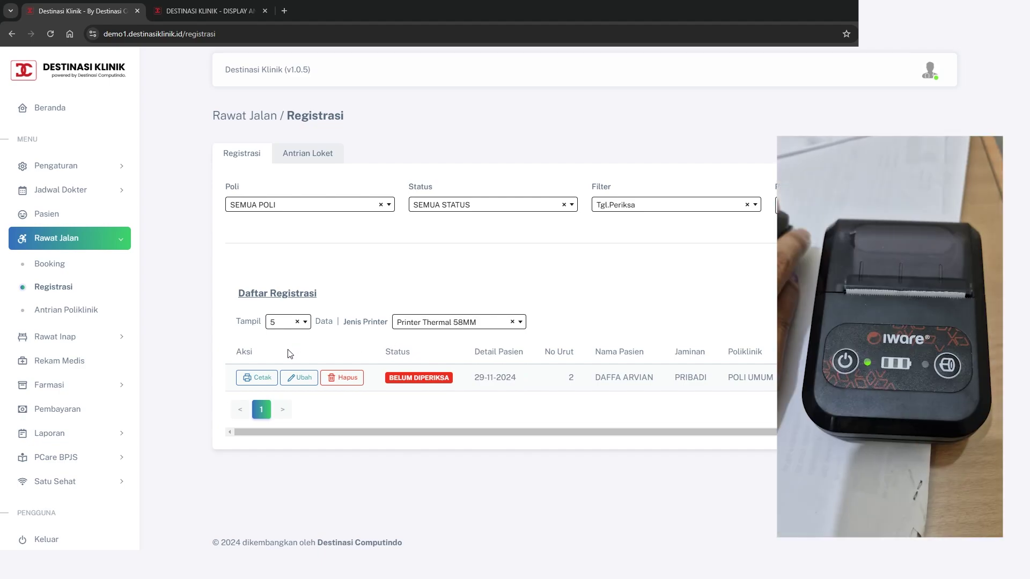
{"action": "left_click", "coordinate": [259, 378]}
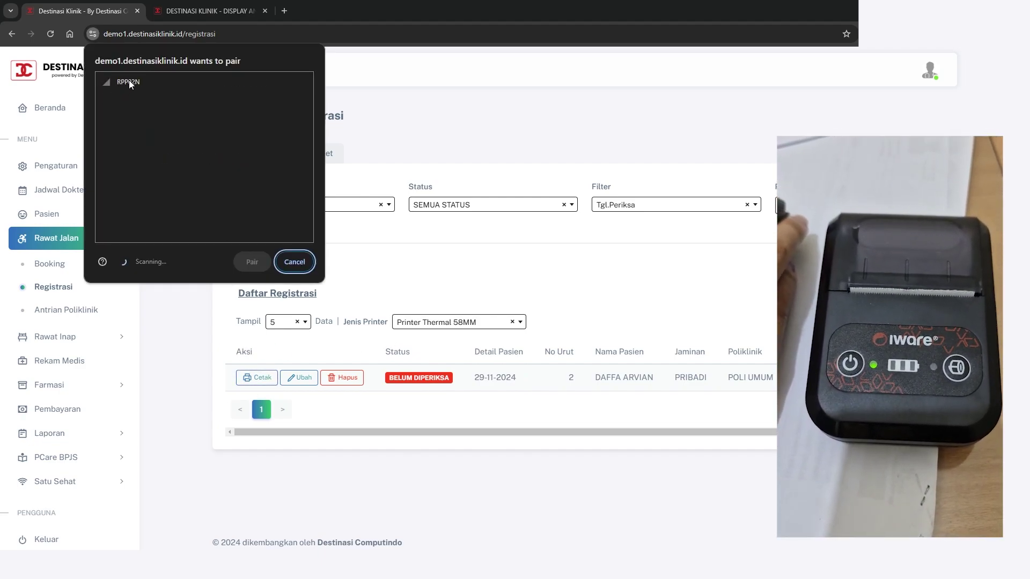
{"action": "left_click", "coordinate": [128, 80]}
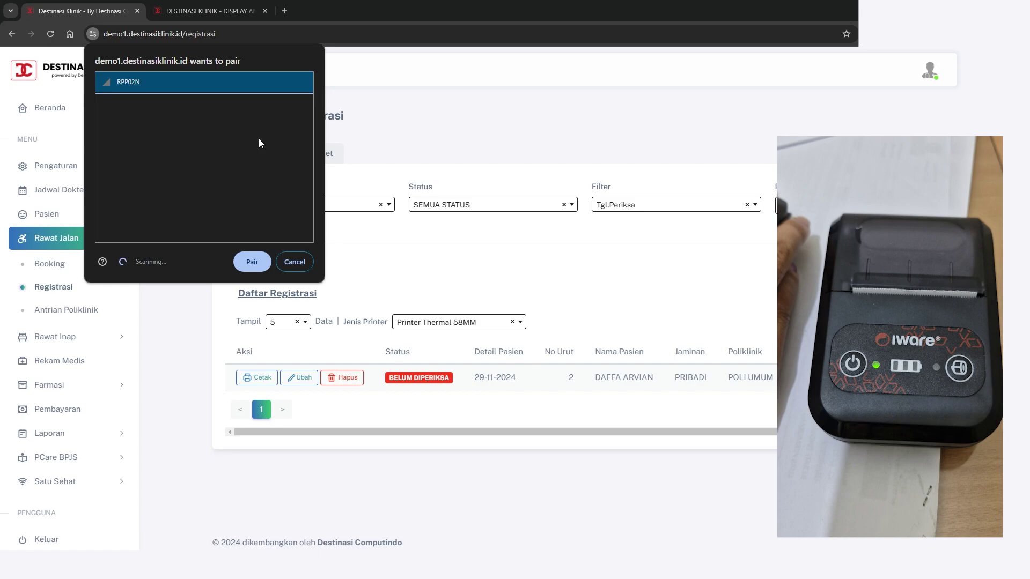
{"action": "left_click", "coordinate": [253, 262]}
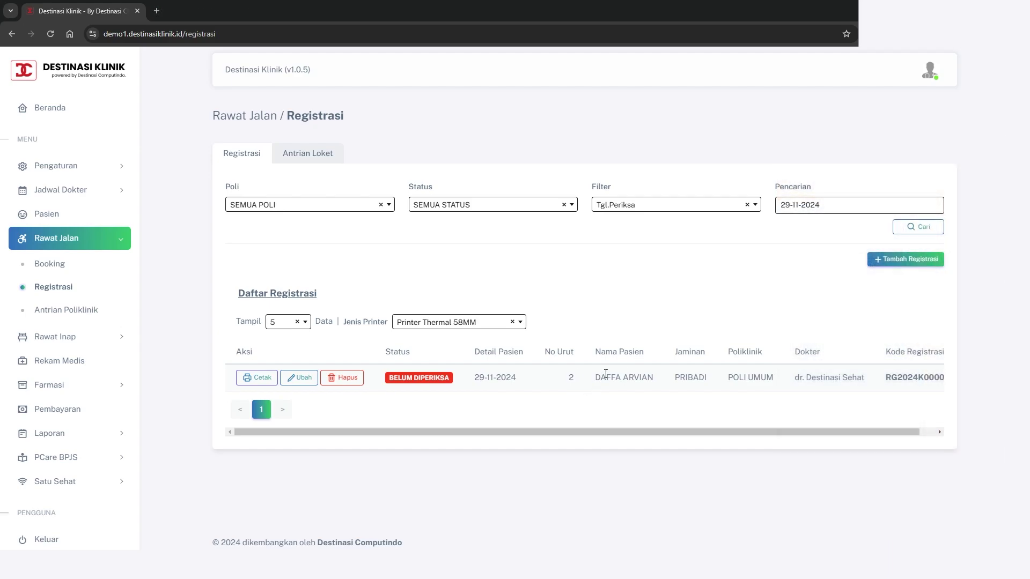
Start the Antrian Poliklinik queue display in a new tab and call the waiting POLI UMUM patient
{"action": "left_click", "coordinate": [77, 315]}
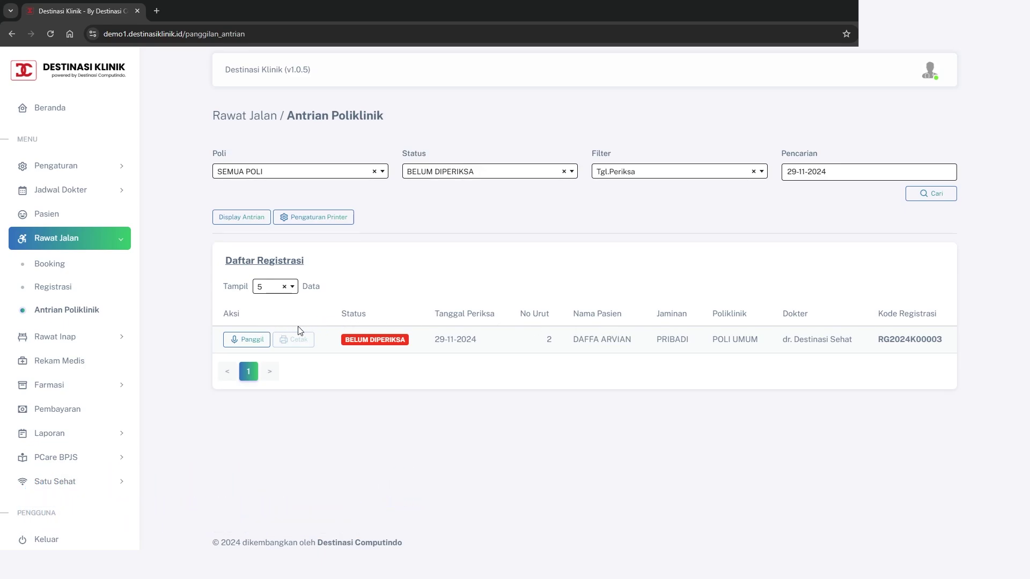
{"action": "left_click", "coordinate": [240, 221]}
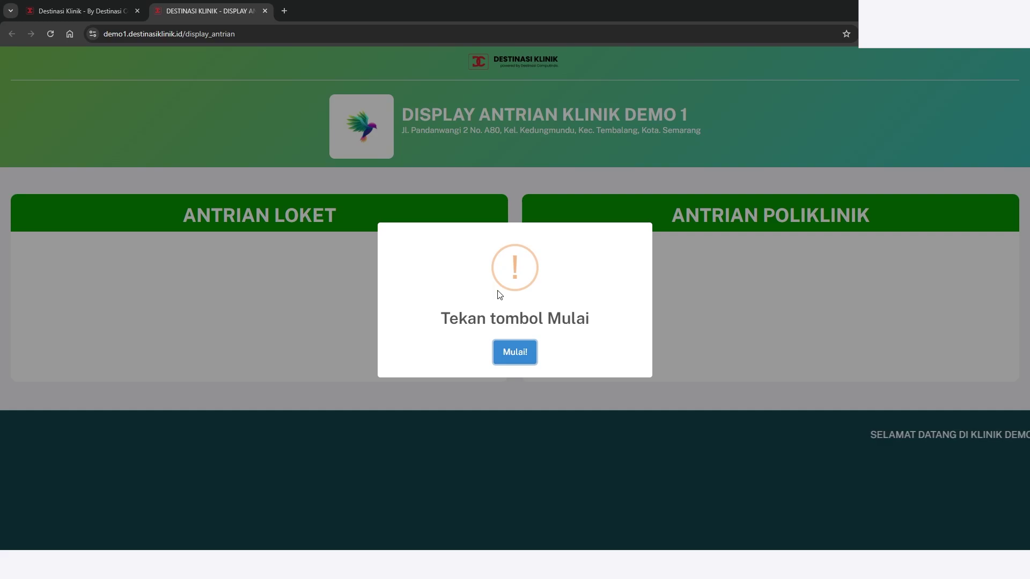
{"action": "left_click", "coordinate": [508, 356]}
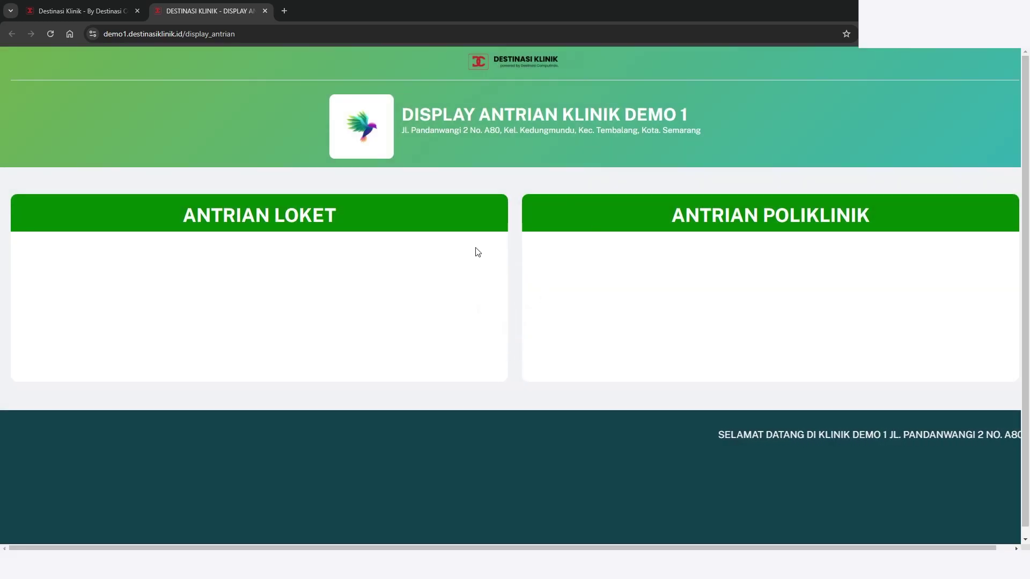
{"action": "left_click", "coordinate": [70, 12]}
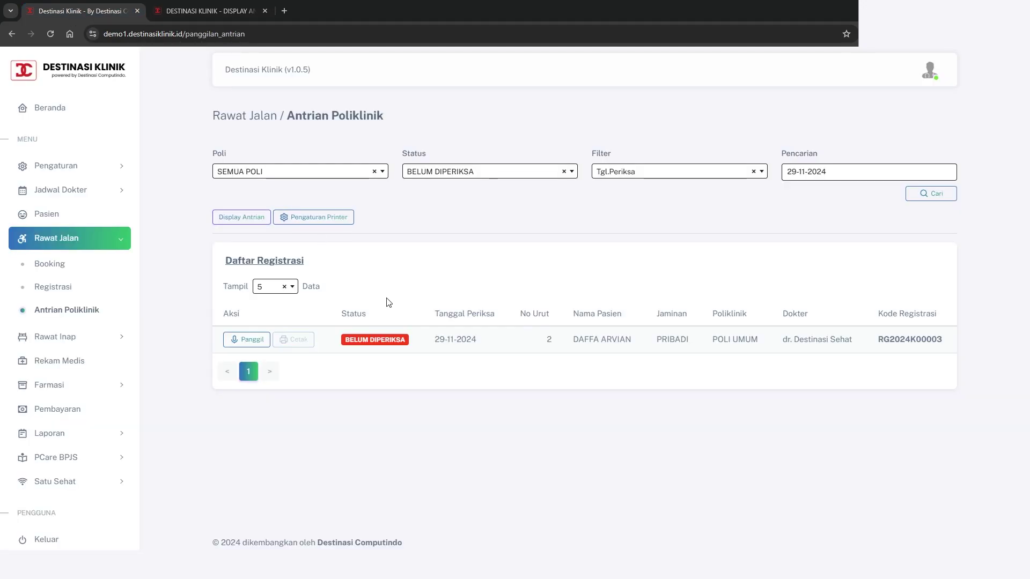
{"action": "left_click", "coordinate": [250, 339]}
{"action": "left_click", "coordinate": [225, 12]}
From Rekam Medis, open Buat Rekam Medis for the patient's 29 November 2024 POLI UMUM visit
{"action": "left_click", "coordinate": [62, 370]}
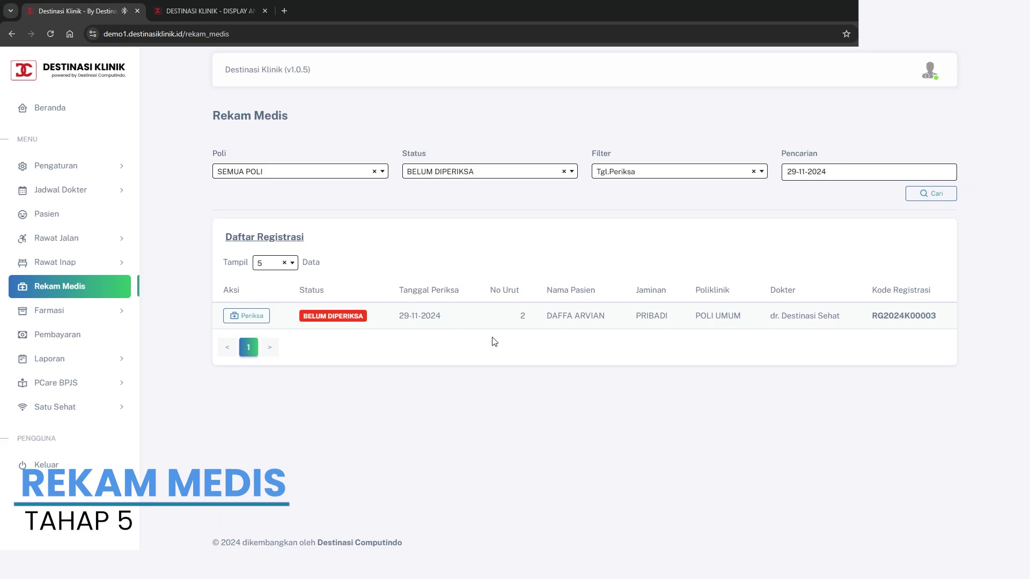
{"action": "left_click_drag", "start_coordinate": [552, 316], "coordinate": [590, 317]}
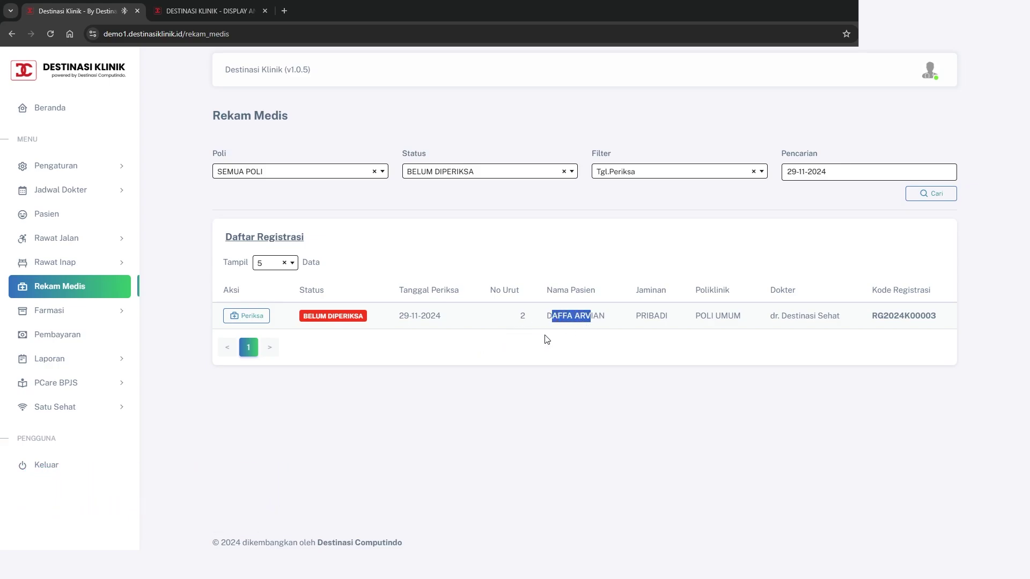
{"action": "left_click", "coordinate": [411, 352]}
{"action": "left_click", "coordinate": [252, 318]}
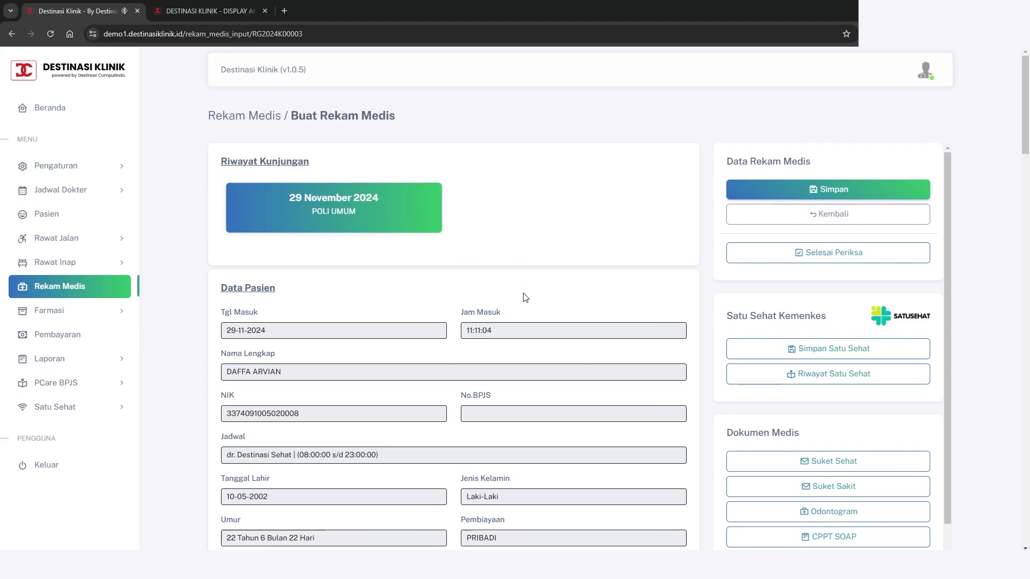
Fill the anamnesis by copying in the complaint PANAS PUSING MUAL with Ambil Keluhan
{"action": "scroll", "coordinate": [525, 298], "scroll_direction": "down", "scroll_amount": 3}
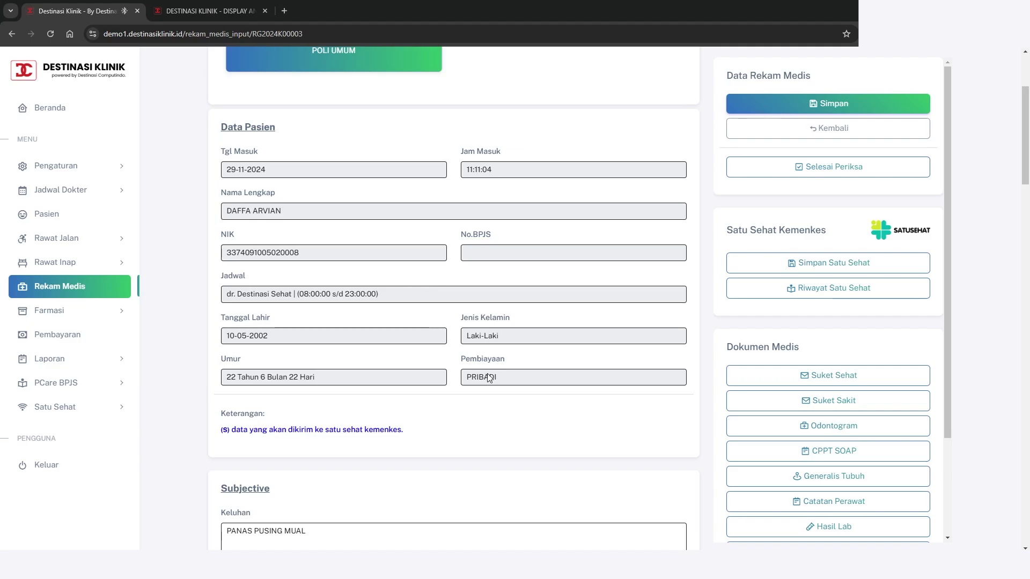
{"action": "scroll", "coordinate": [490, 376], "scroll_direction": "up", "scroll_amount": 2}
{"action": "scroll", "coordinate": [490, 376], "scroll_direction": "down", "scroll_amount": 3}
{"action": "scroll", "coordinate": [490, 377], "scroll_direction": "down", "scroll_amount": 7}
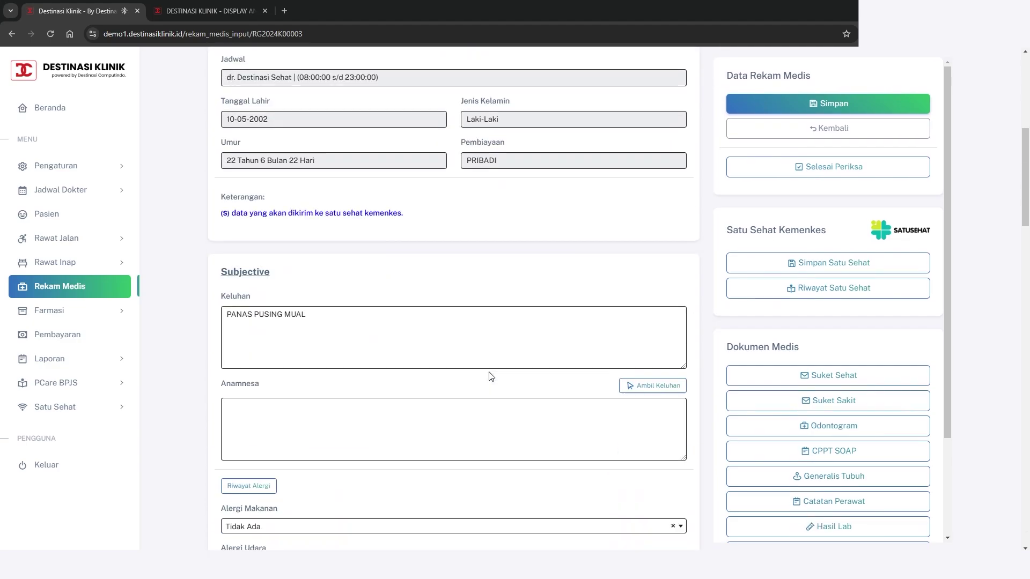
{"action": "scroll", "coordinate": [490, 371], "scroll_direction": "up", "scroll_amount": 1}
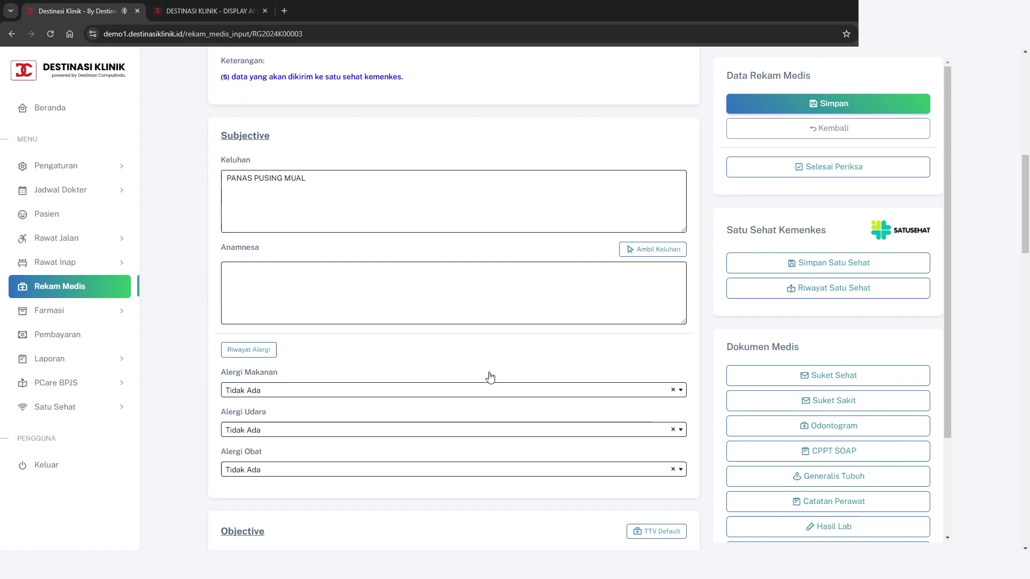
{"action": "left_click_drag", "start_coordinate": [278, 168], "coordinate": [215, 165]}
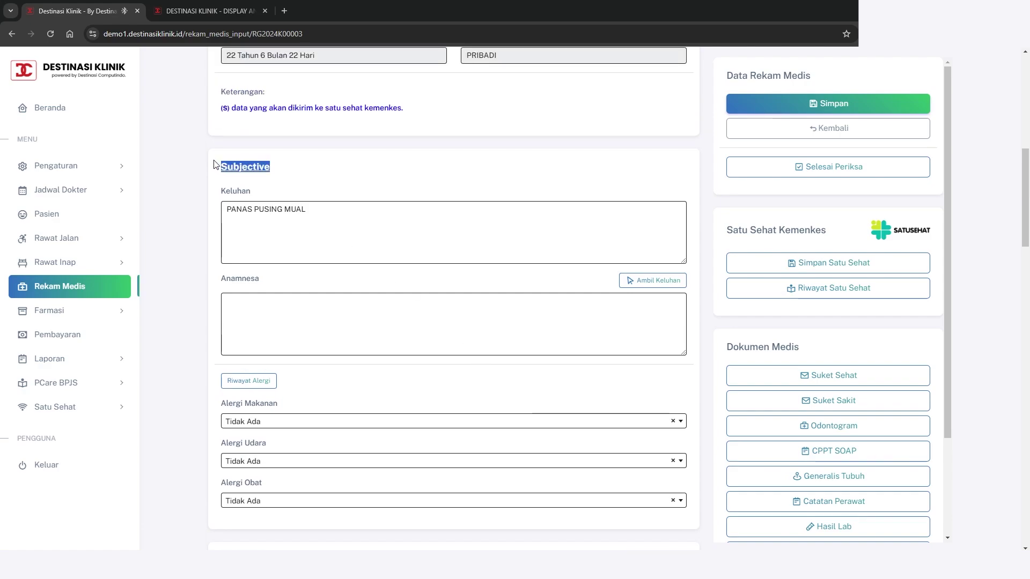
{"action": "left_click", "coordinate": [417, 204]}
{"action": "left_click_drag", "start_coordinate": [343, 214], "coordinate": [225, 213]}
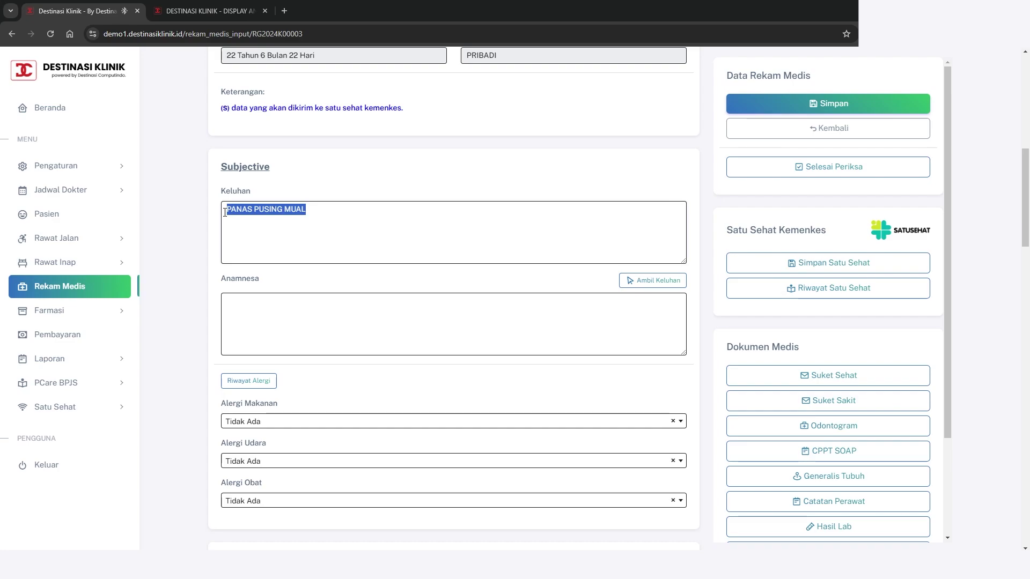
{"action": "left_click", "coordinate": [343, 213]}
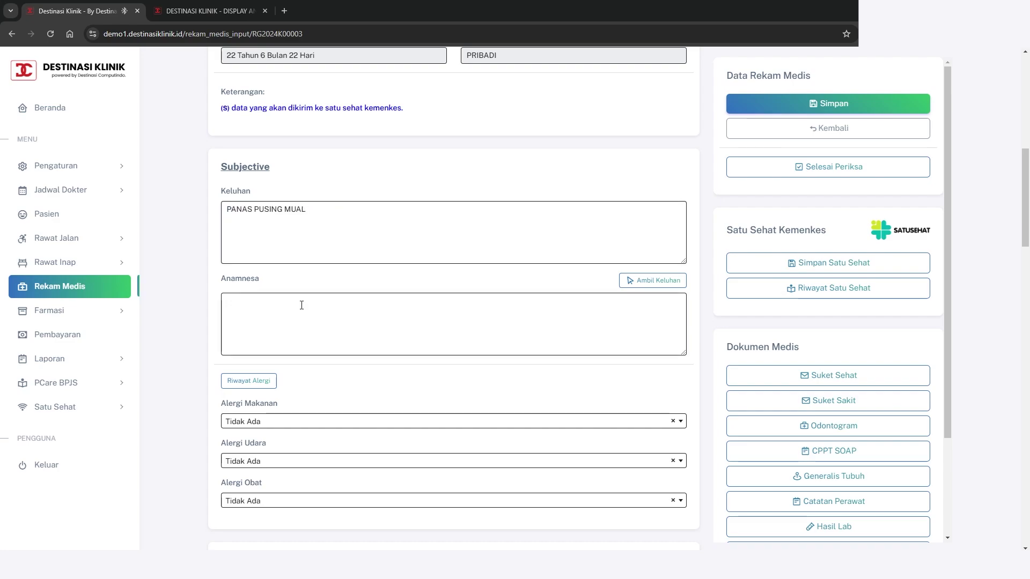
{"action": "left_click", "coordinate": [302, 304]}
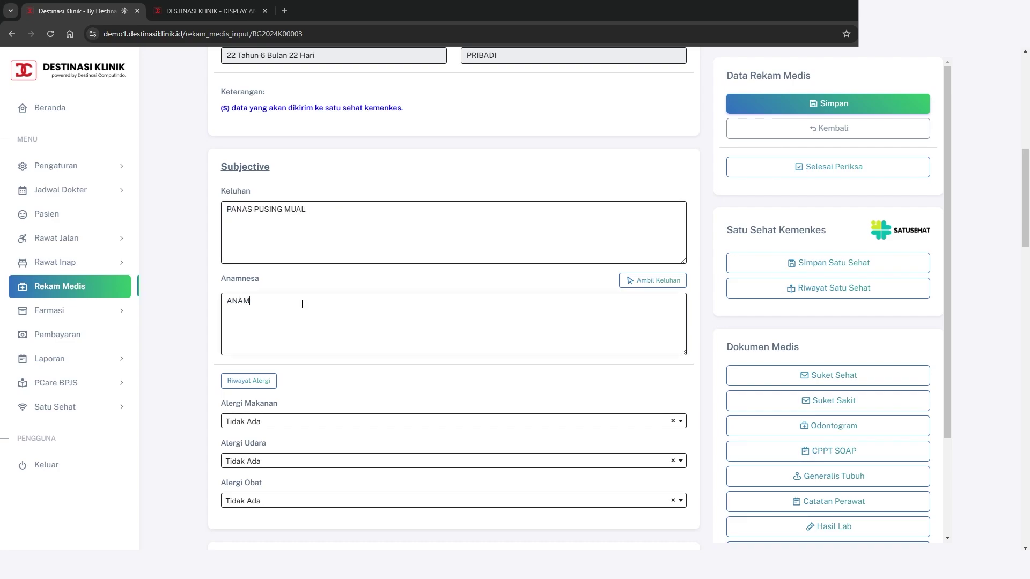
{"action": "type", "text": "ANAMNESA"}
{"action": "left_click", "coordinate": [649, 284]}
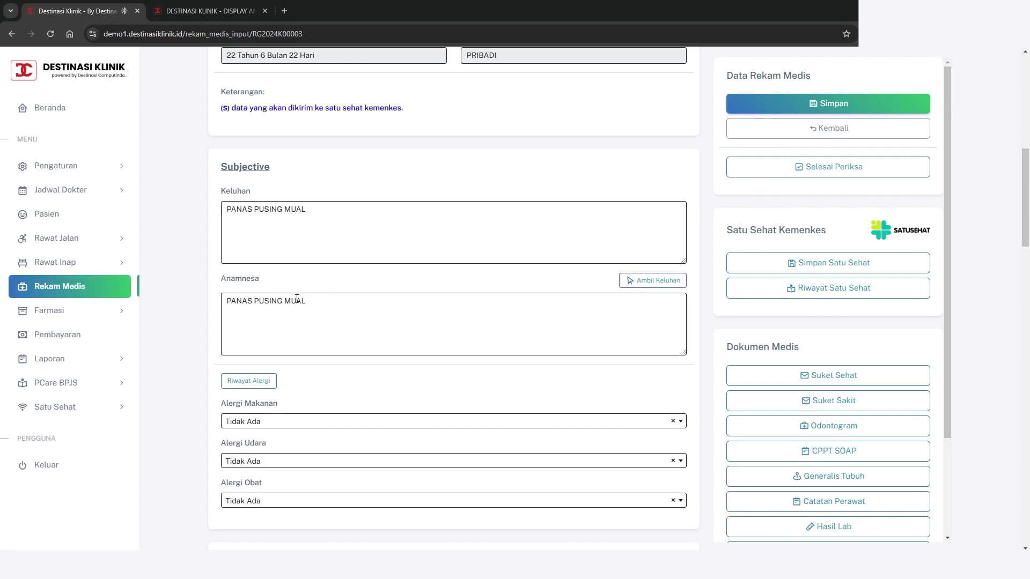
Save the medical record, confirmed with 'Berhasil disimpan!'
{"action": "scroll", "coordinate": [305, 326], "scroll_direction": "down", "scroll_amount": 1}
{"action": "scroll", "coordinate": [306, 326], "scroll_direction": "up", "scroll_amount": 1}
{"action": "left_click", "coordinate": [810, 103]}
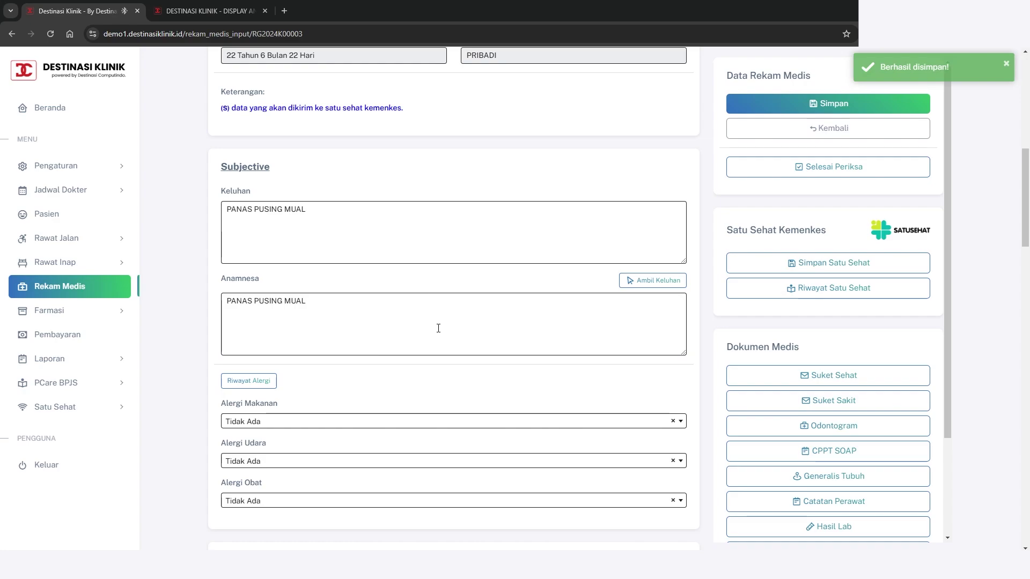
{"action": "scroll", "coordinate": [440, 327], "scroll_direction": "down", "scroll_amount": 2}
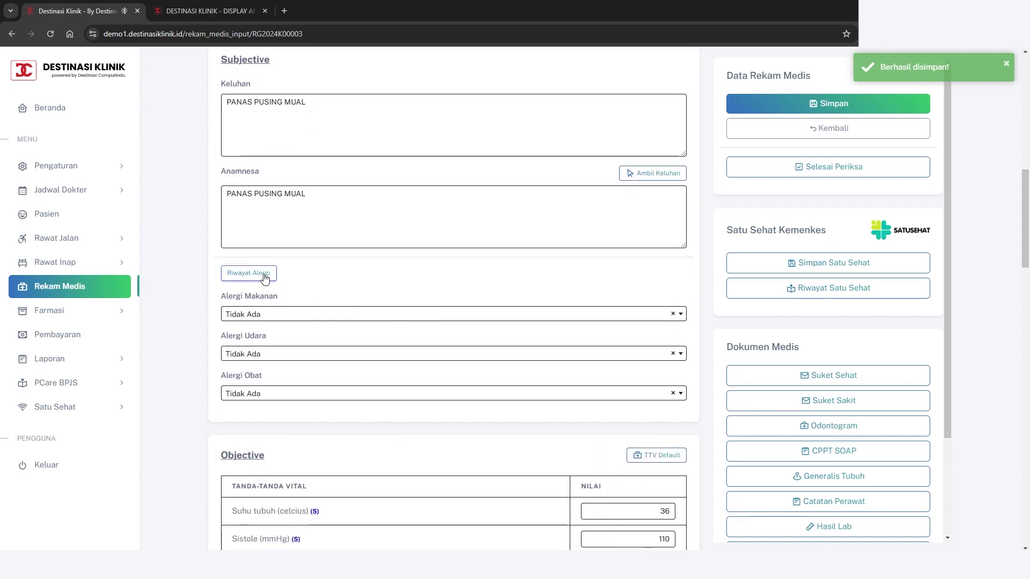
Add Amox to the patient's allergy history and close the allergy dialog
{"action": "left_click", "coordinate": [272, 277]}
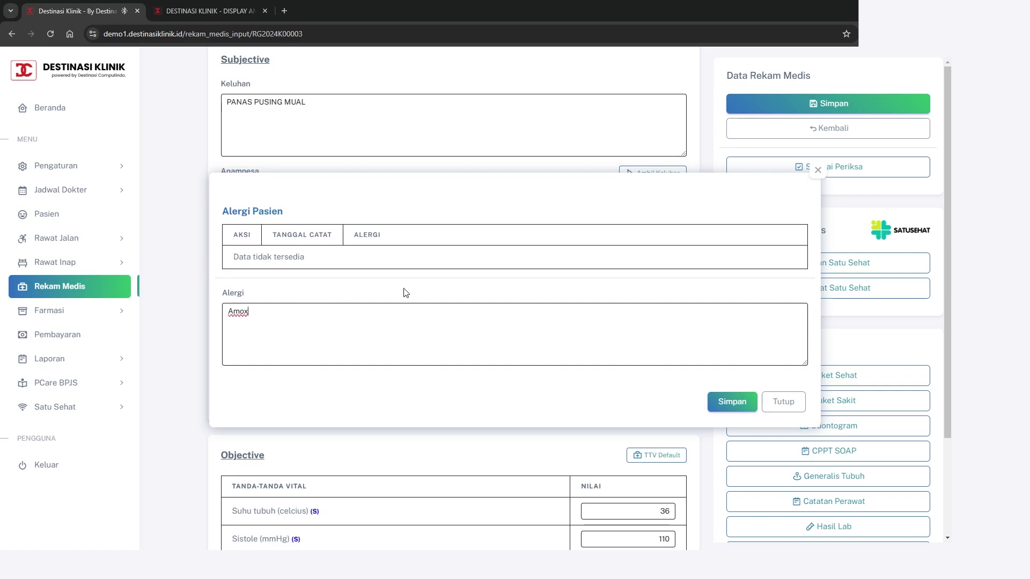
{"action": "left_click", "coordinate": [730, 402]}
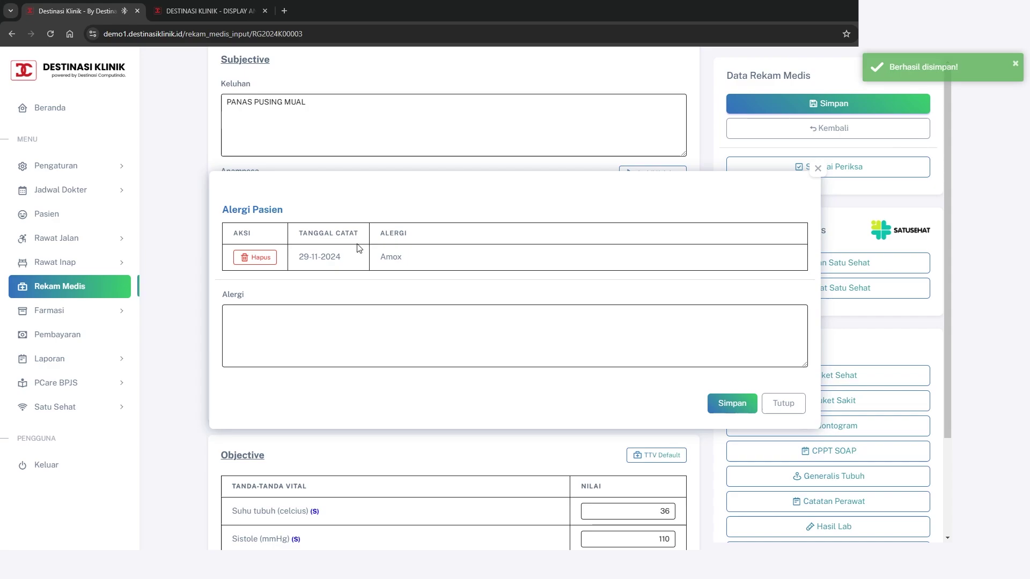
{"action": "left_click_drag", "start_coordinate": [301, 258], "coordinate": [345, 261]}
{"action": "double_click", "coordinate": [389, 257]}
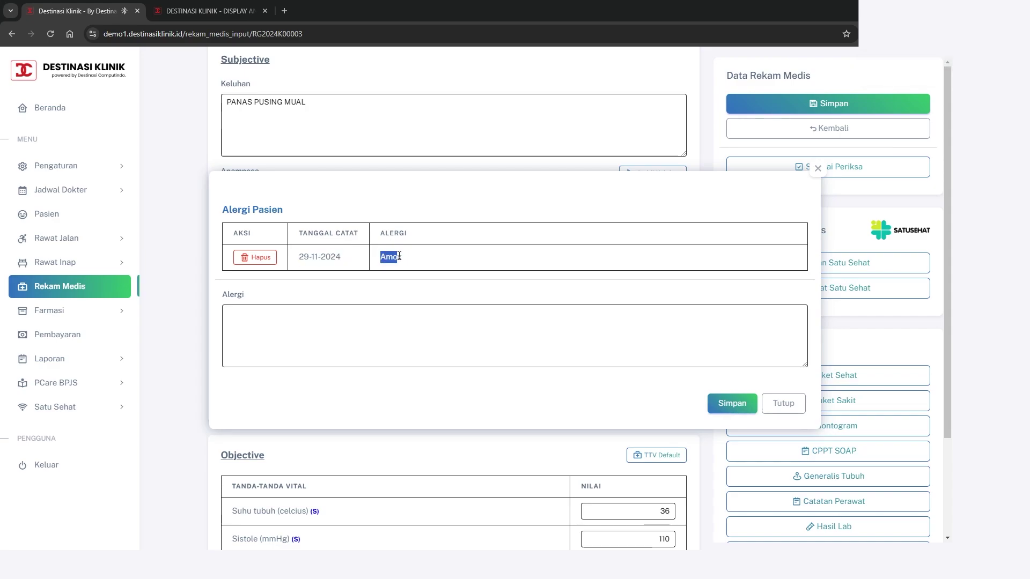
{"action": "left_click", "coordinate": [413, 261]}
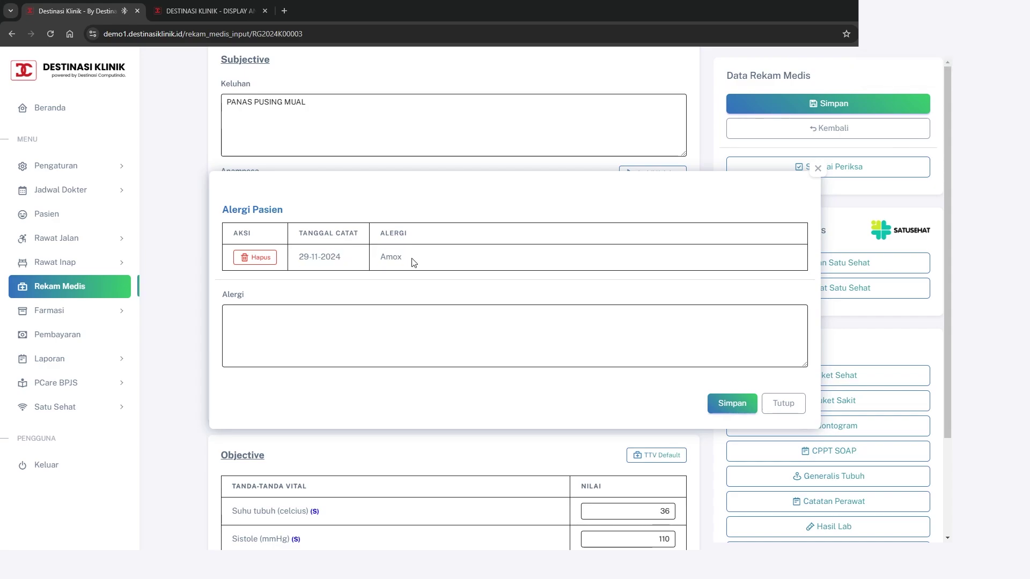
{"action": "left_click", "coordinate": [771, 402]}
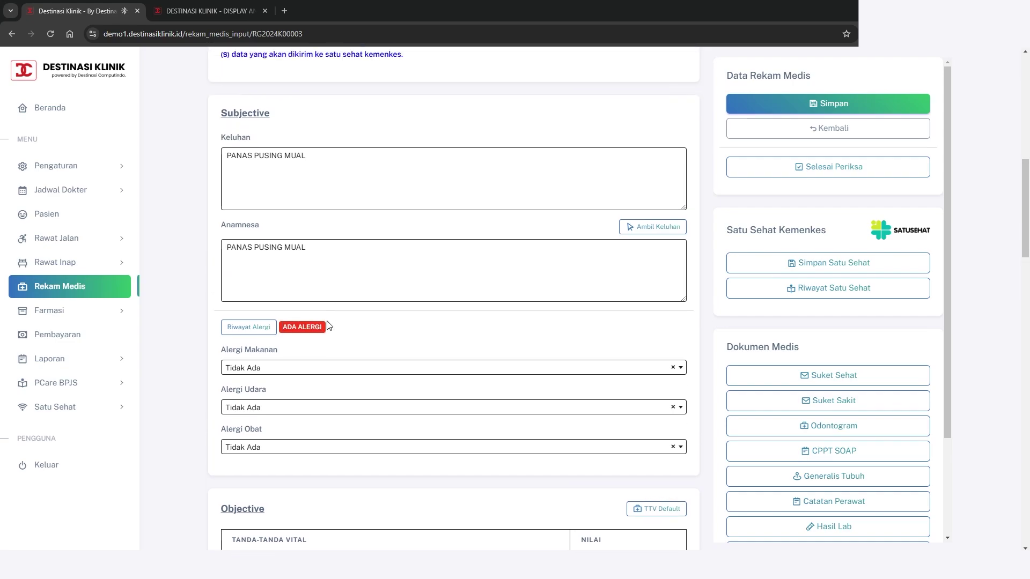
{"action": "scroll", "coordinate": [386, 307], "scroll_direction": "down", "scroll_amount": 1}
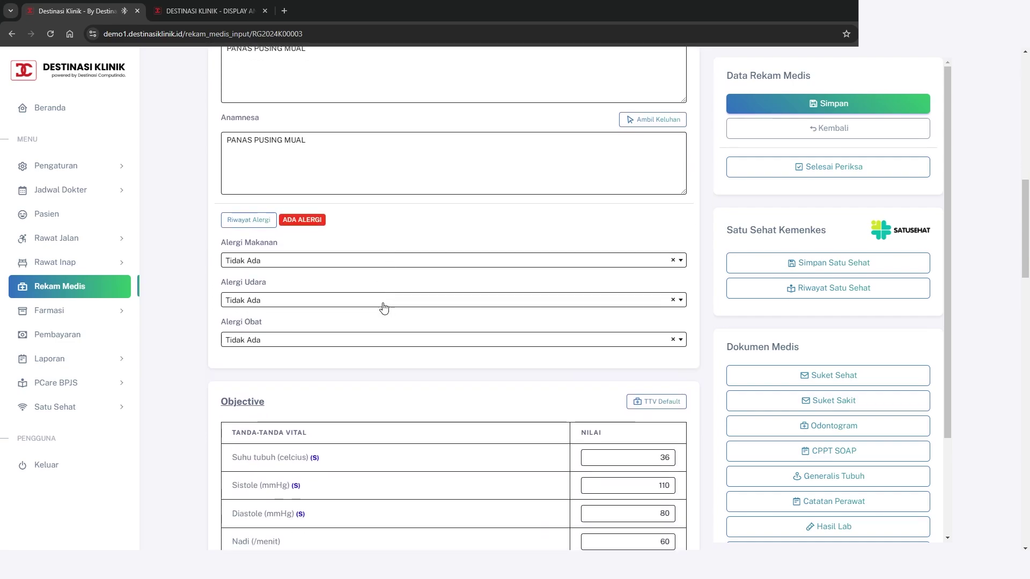
{"action": "left_click", "coordinate": [384, 266]}
{"action": "left_click", "coordinate": [388, 267]}
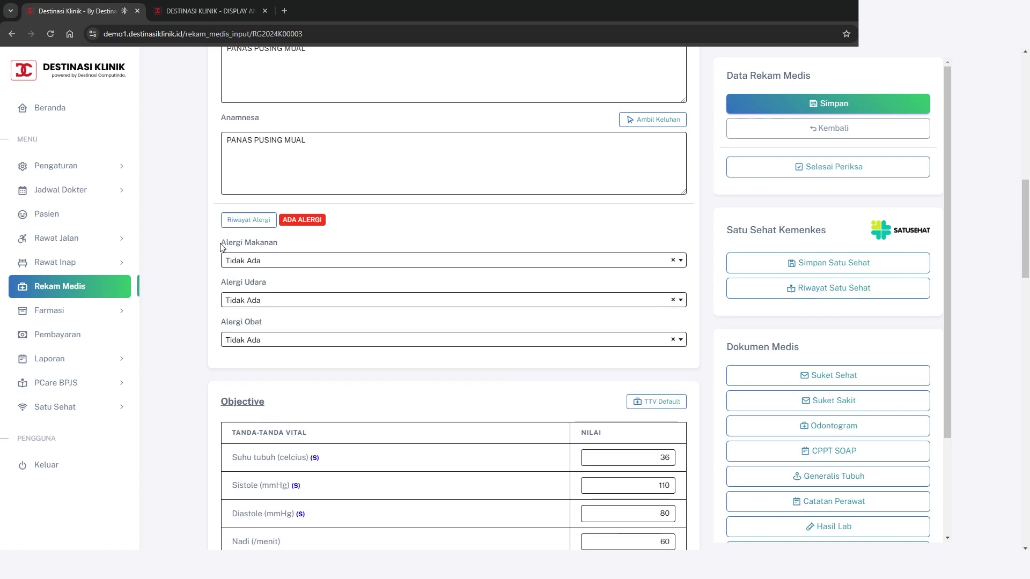
{"action": "left_click", "coordinate": [353, 266]}
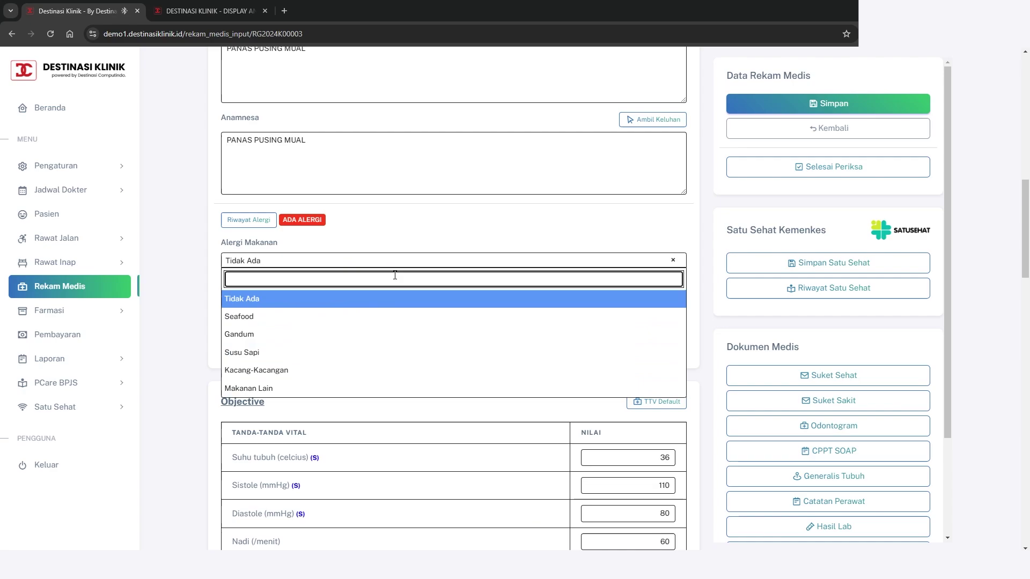
{"action": "left_click", "coordinate": [404, 266]}
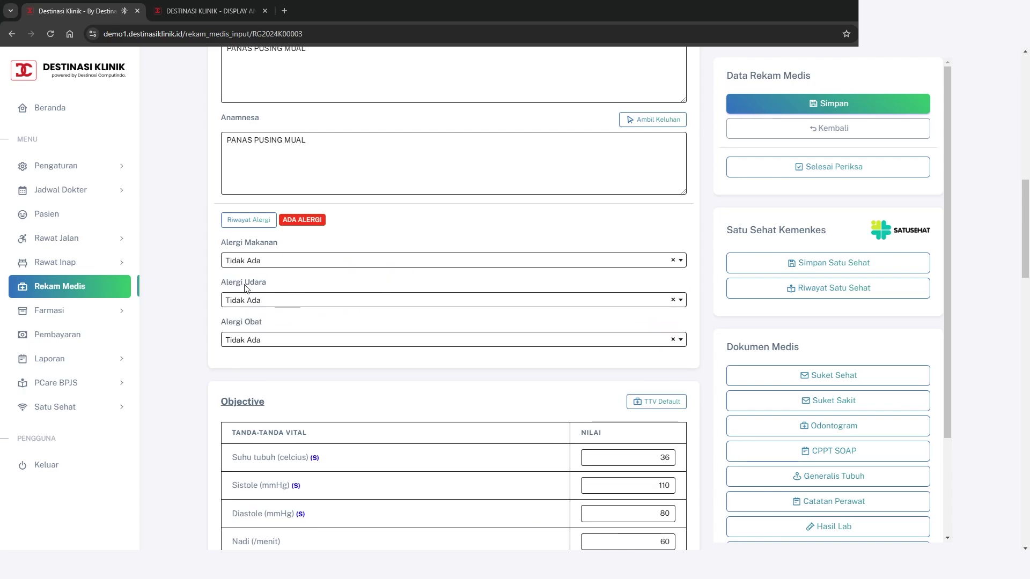
{"action": "left_click", "coordinate": [350, 300]}
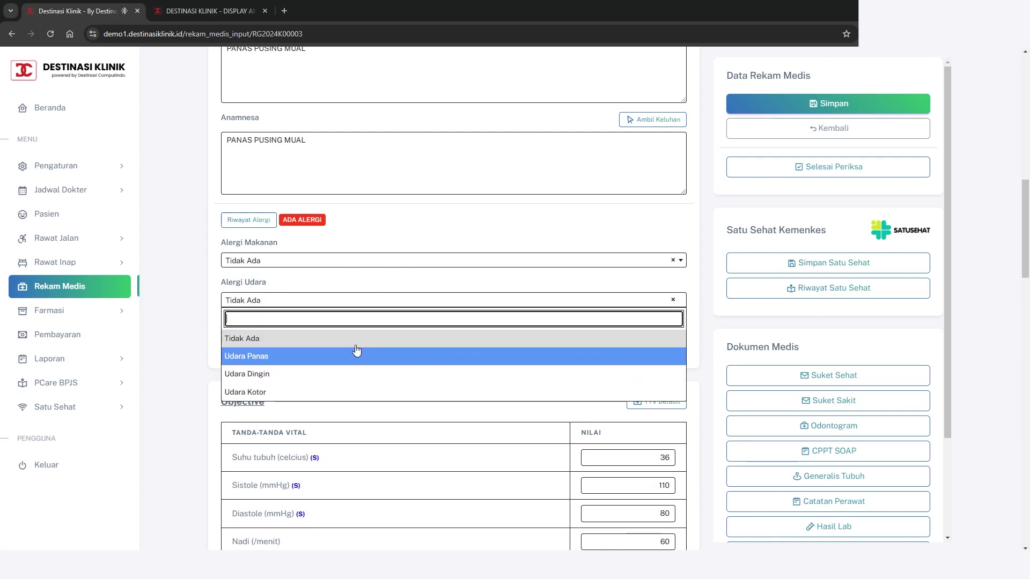
{"action": "left_click", "coordinate": [384, 301]}
{"action": "scroll", "coordinate": [352, 313], "scroll_direction": "down", "scroll_amount": 1}
{"action": "left_click", "coordinate": [326, 289]}
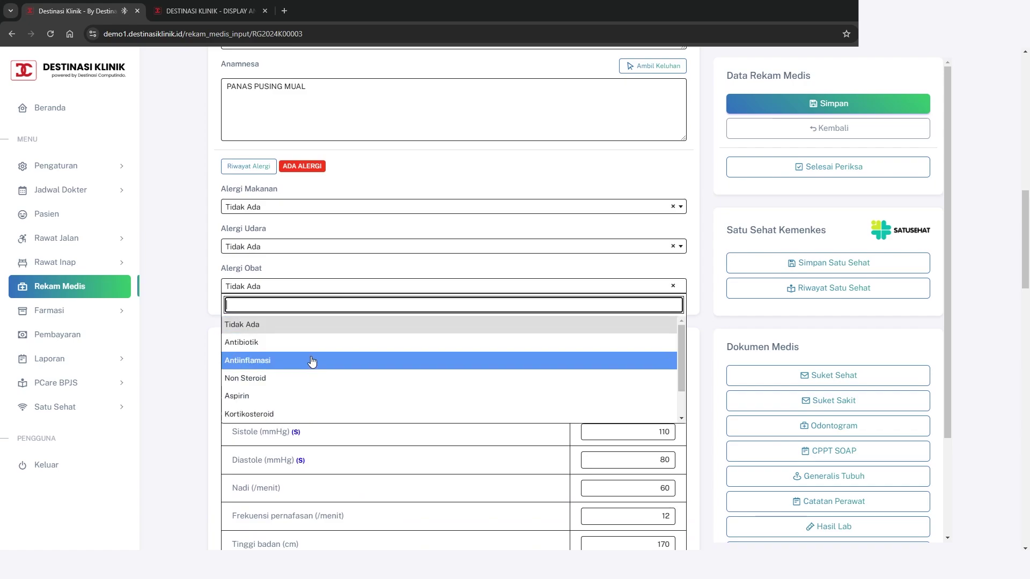
{"action": "left_click", "coordinate": [386, 288]}
{"action": "scroll", "coordinate": [404, 267], "scroll_direction": "up", "scroll_amount": 1}
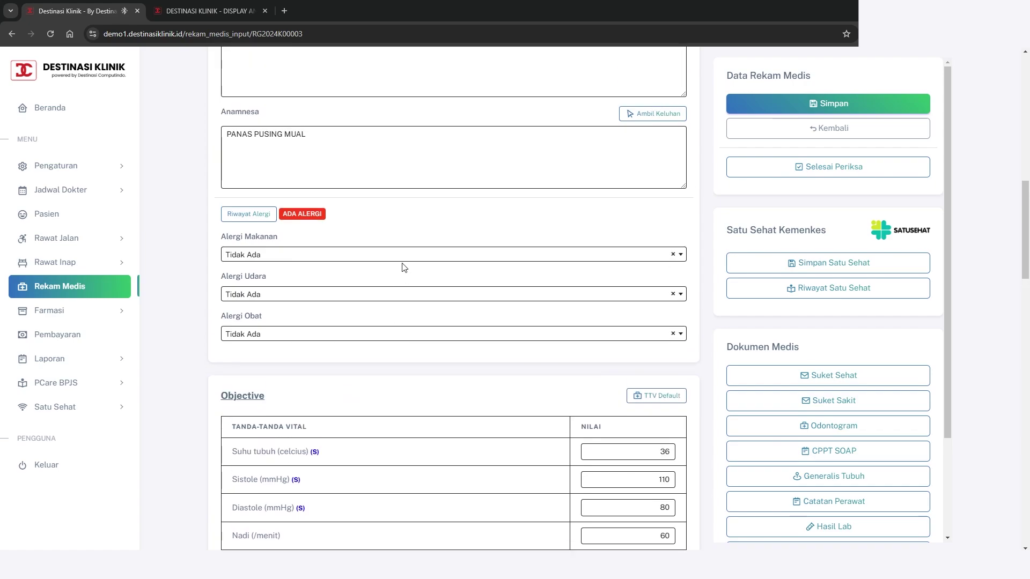
{"action": "scroll", "coordinate": [397, 270], "scroll_direction": "up", "scroll_amount": 2}
{"action": "scroll", "coordinate": [399, 294], "scroll_direction": "down", "scroll_amount": 1}
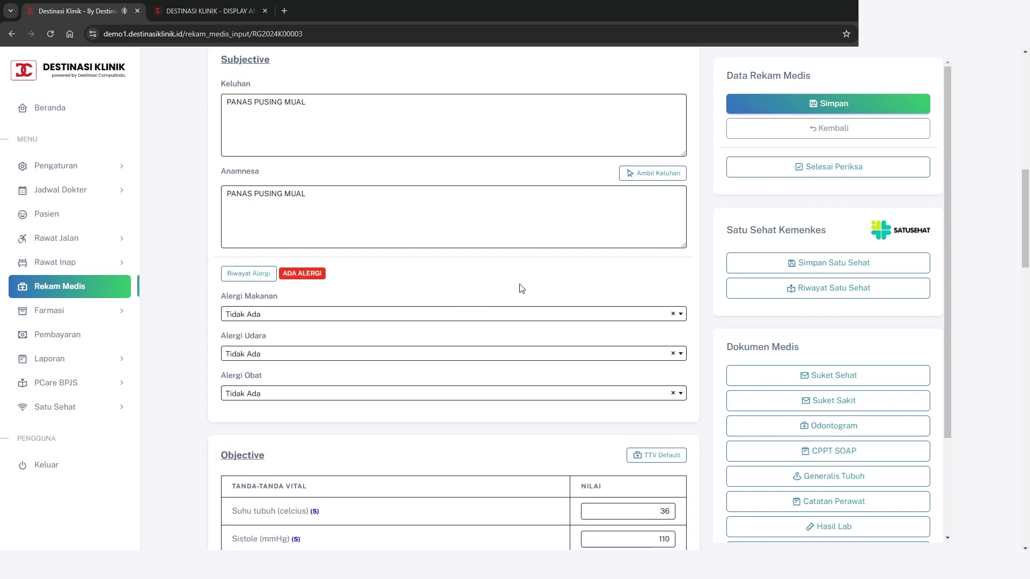
{"action": "scroll", "coordinate": [517, 287], "scroll_direction": "down", "scroll_amount": 1}
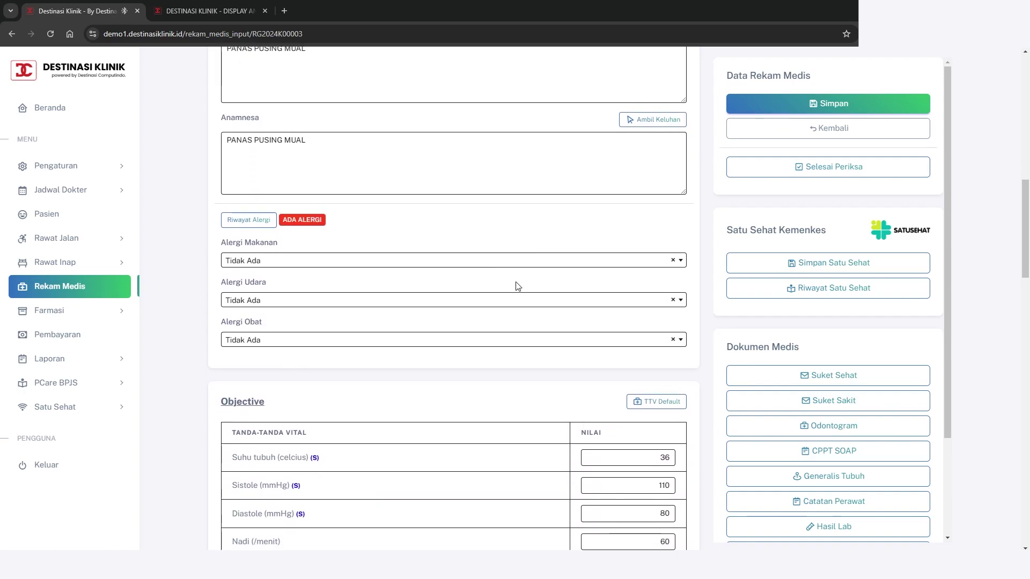
{"action": "scroll", "coordinate": [518, 287], "scroll_direction": "up", "scroll_amount": 1}
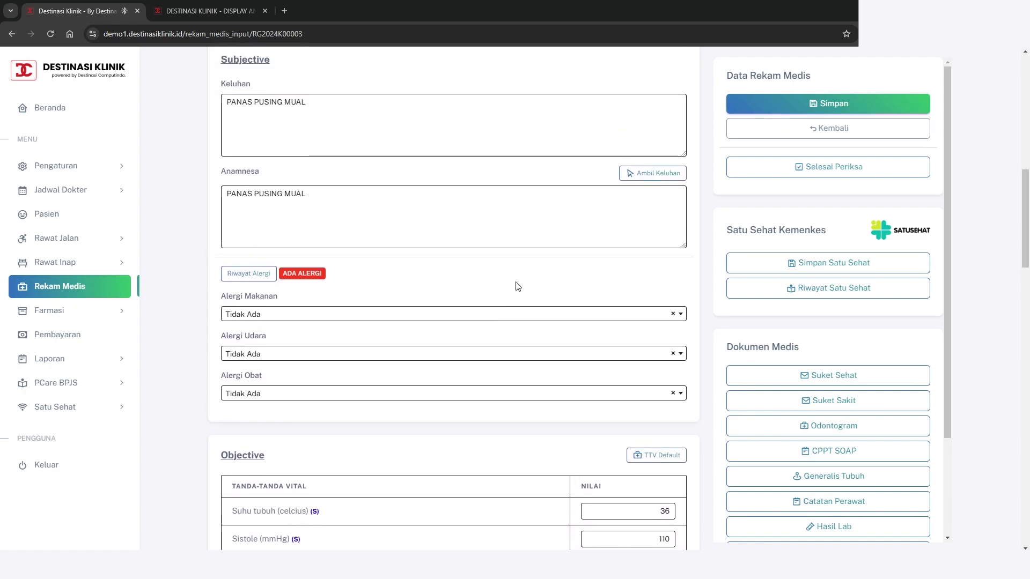
{"action": "scroll", "coordinate": [518, 286], "scroll_direction": "down", "scroll_amount": 1}
{"action": "scroll", "coordinate": [515, 285], "scroll_direction": "down", "scroll_amount": 1}
{"action": "scroll", "coordinate": [515, 284], "scroll_direction": "down", "scroll_amount": 1}
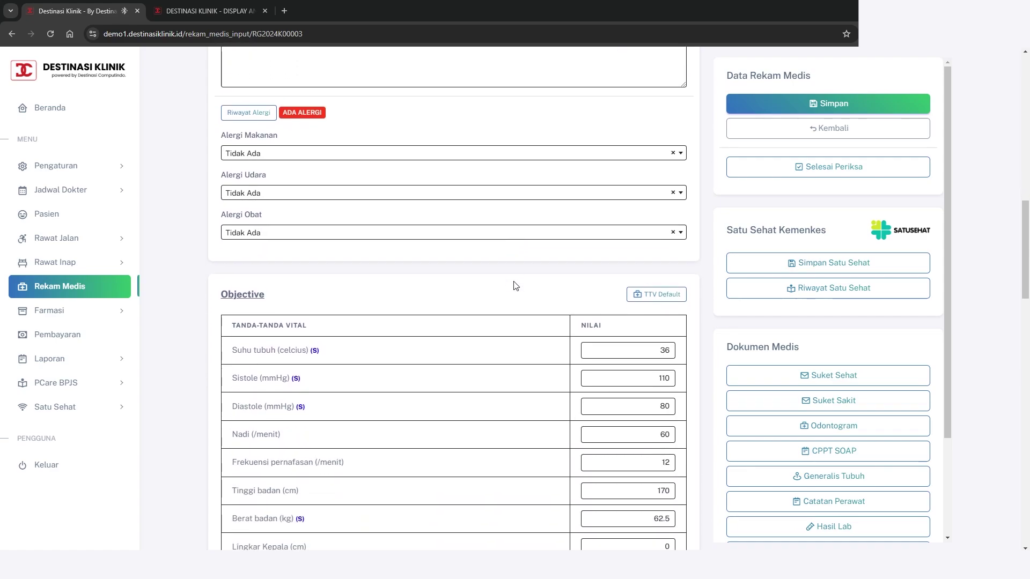
{"action": "scroll", "coordinate": [515, 284], "scroll_direction": "down", "scroll_amount": 3}
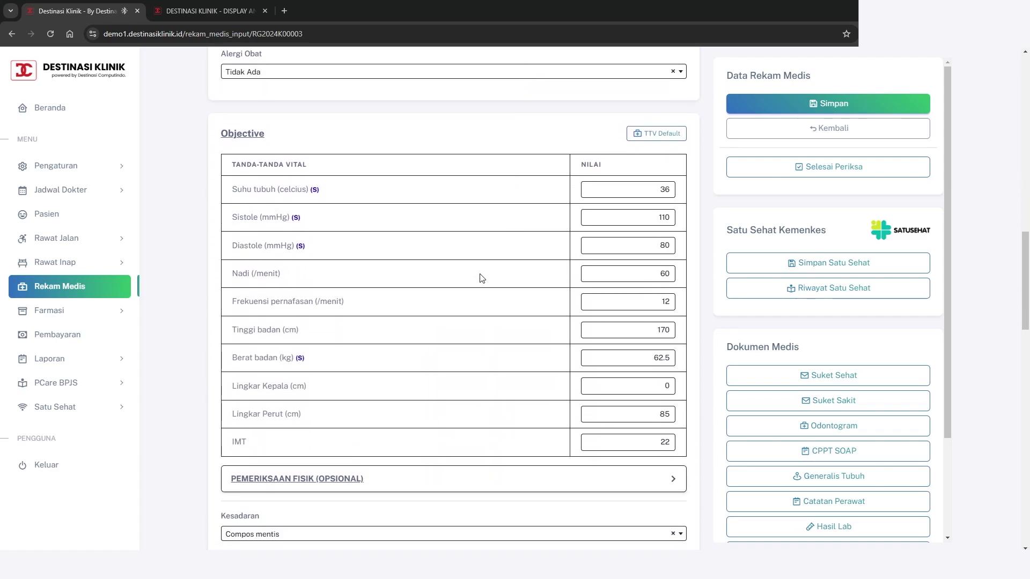
{"action": "left_click_drag", "start_coordinate": [277, 137], "coordinate": [213, 141]}
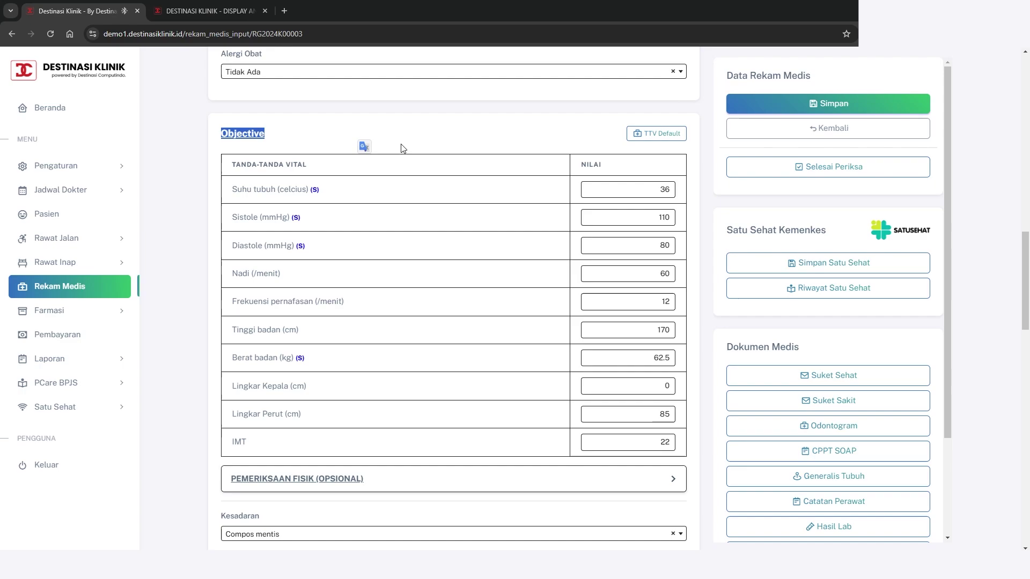
{"action": "left_click", "coordinate": [512, 140]}
{"action": "scroll", "coordinate": [513, 155], "scroll_direction": "up", "scroll_amount": 1}
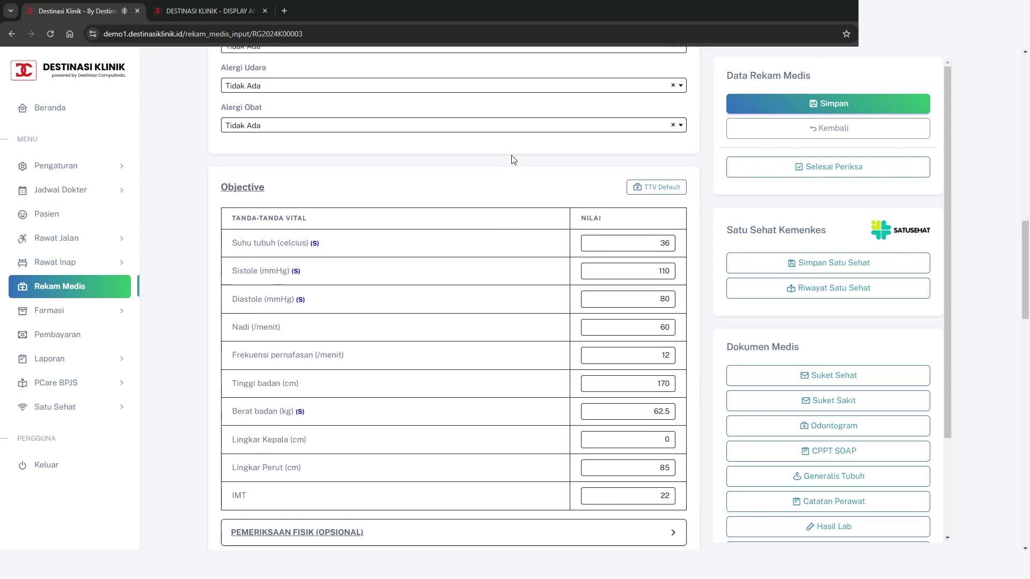
{"action": "scroll", "coordinate": [440, 226], "scroll_direction": "down", "scroll_amount": 1}
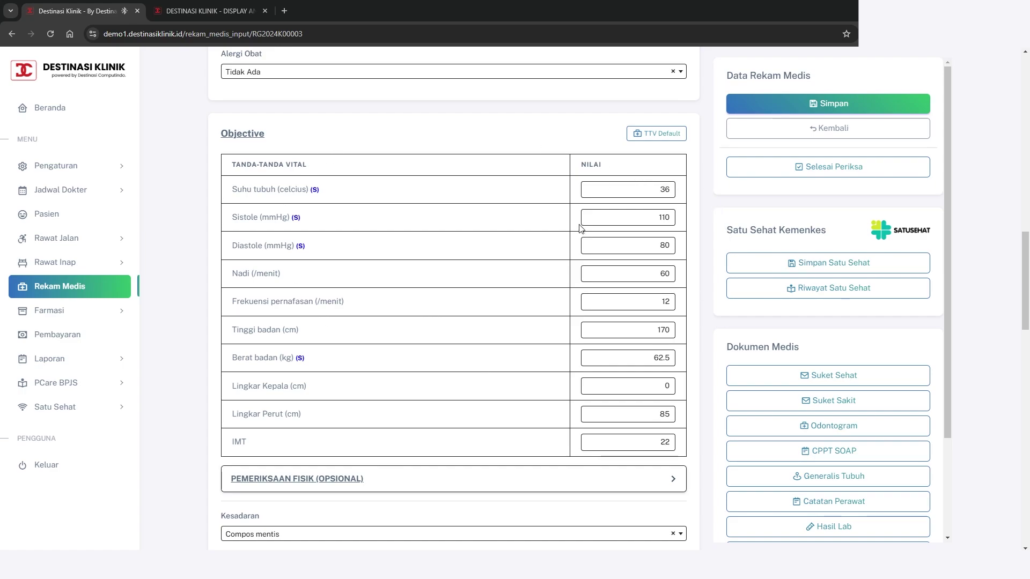
{"action": "left_click_drag", "start_coordinate": [637, 192], "coordinate": [676, 213]}
{"action": "left_click_drag", "start_coordinate": [638, 246], "coordinate": [683, 250]}
{"action": "double_click", "coordinate": [670, 275]}
{"action": "left_click_drag", "start_coordinate": [637, 299], "coordinate": [676, 301]}
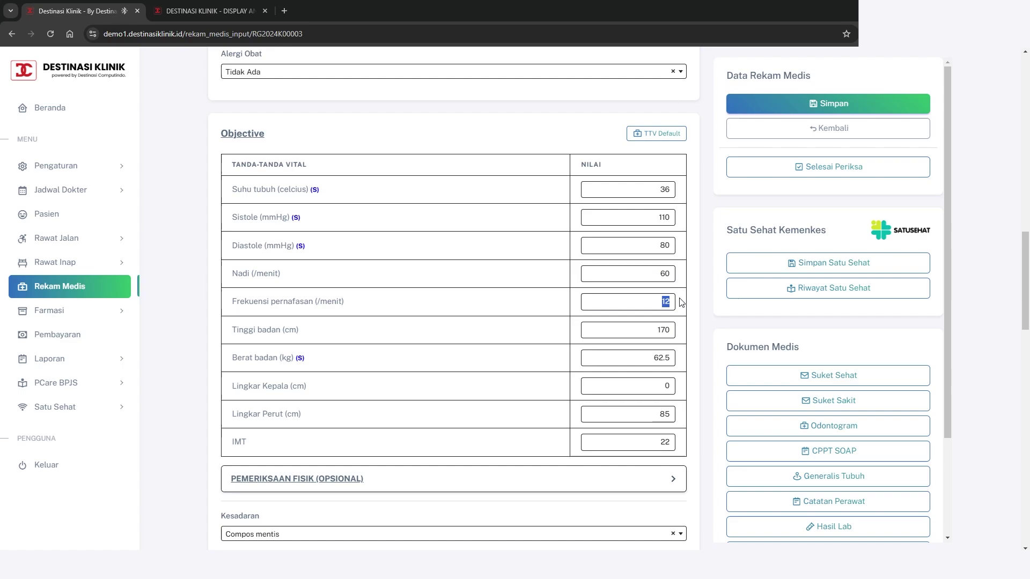
{"action": "left_click_drag", "start_coordinate": [641, 330], "coordinate": [675, 379]}
{"action": "left_click", "coordinate": [637, 417]}
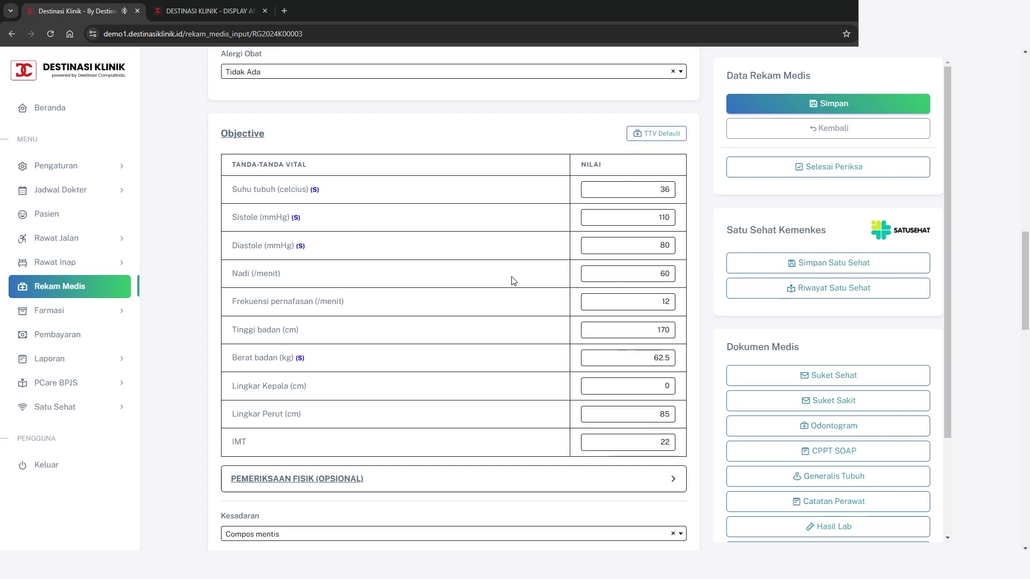
{"action": "scroll", "coordinate": [519, 272], "scroll_direction": "down", "scroll_amount": 4}
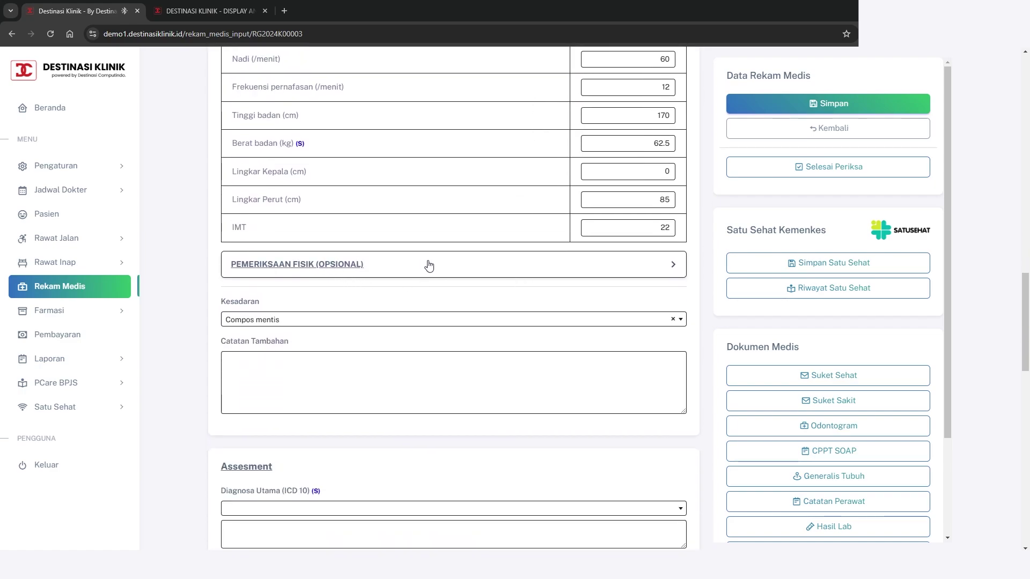
{"action": "left_click", "coordinate": [674, 266]}
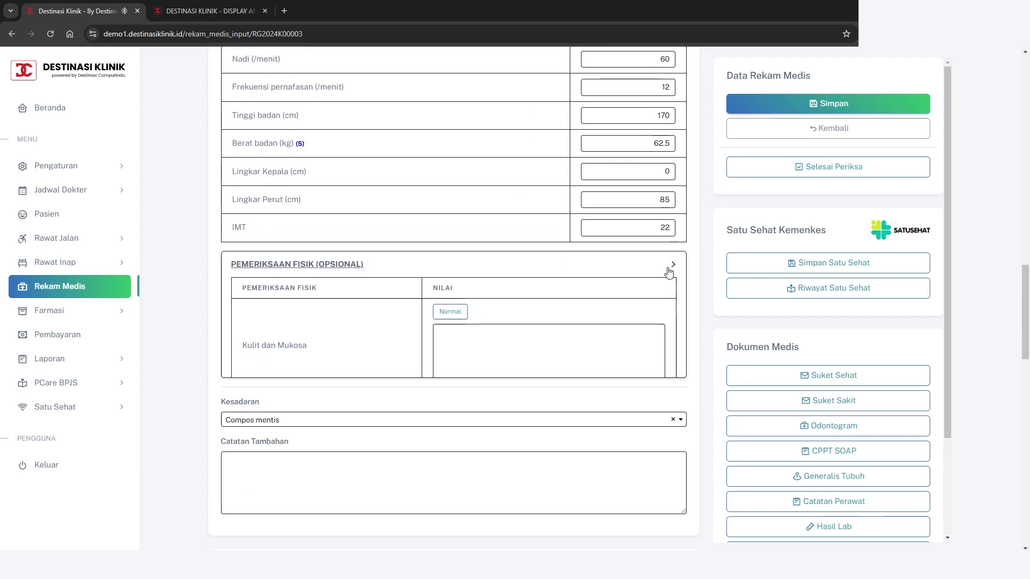
{"action": "scroll", "coordinate": [568, 299], "scroll_direction": "down", "scroll_amount": 2}
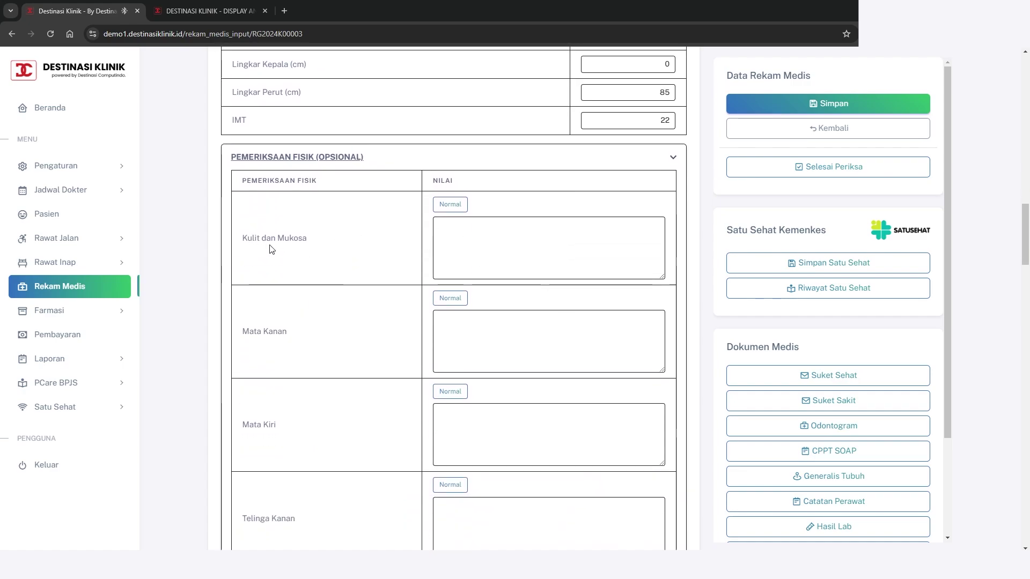
{"action": "scroll", "coordinate": [322, 257], "scroll_direction": "down", "scroll_amount": 2}
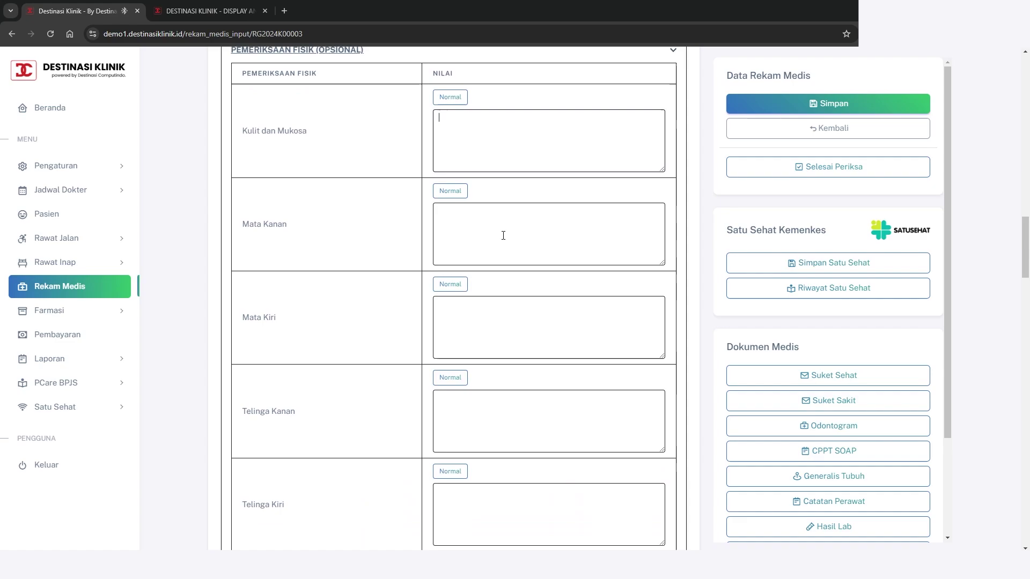
{"action": "left_click", "coordinate": [503, 232]}
{"action": "scroll", "coordinate": [510, 320], "scroll_direction": "down", "scroll_amount": 3}
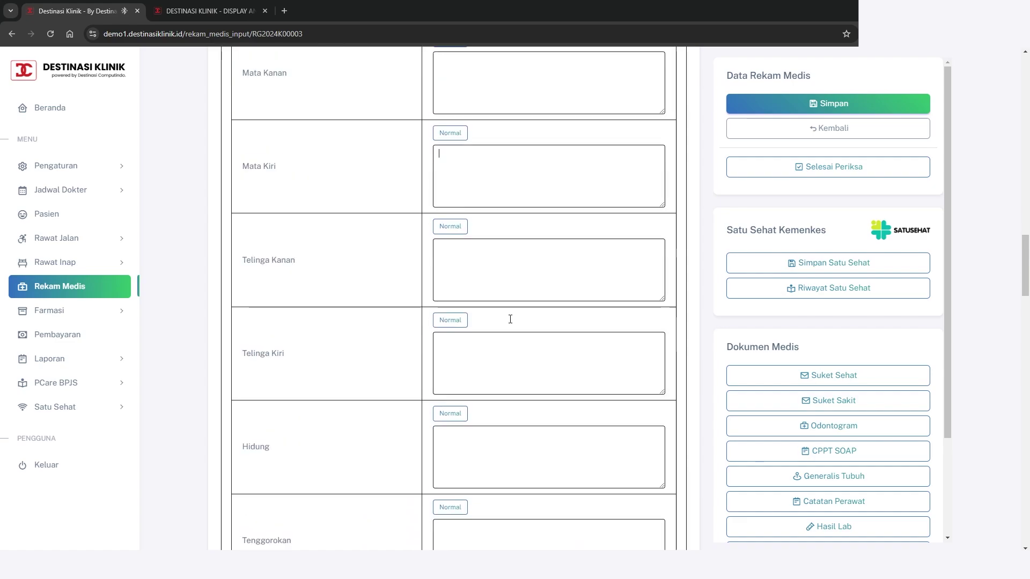
{"action": "scroll", "coordinate": [510, 318], "scroll_direction": "up", "scroll_amount": 5}
{"action": "left_click", "coordinate": [502, 243]}
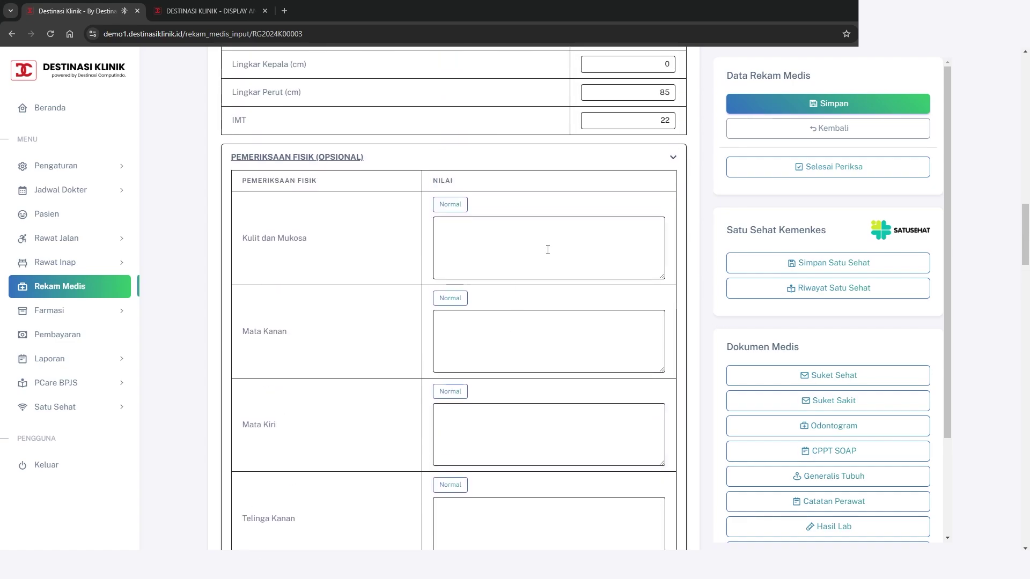
{"action": "type", "text": "Kulit dan Mukosa"}
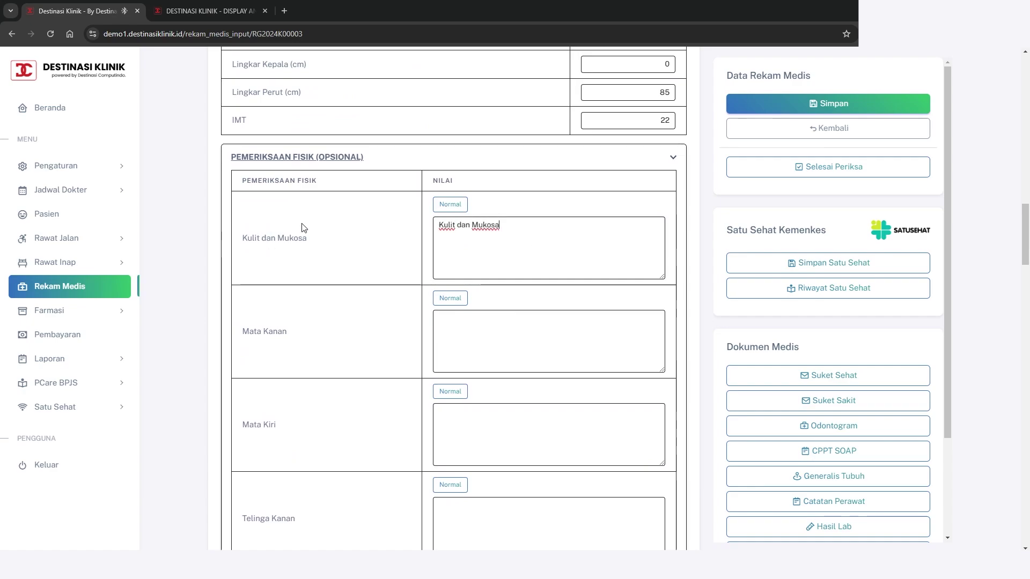
{"action": "left_click", "coordinate": [442, 209]}
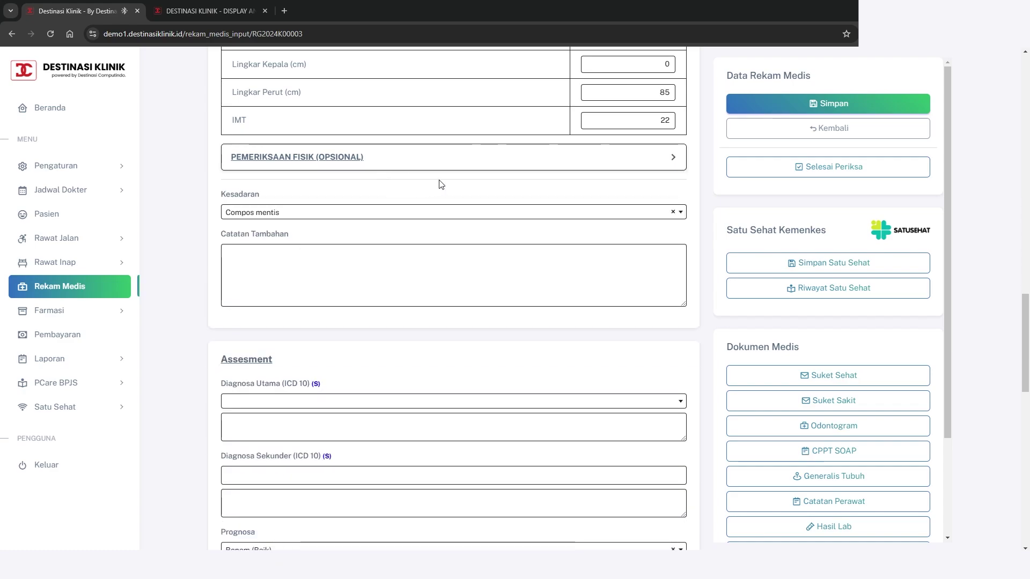
{"action": "scroll", "coordinate": [450, 183], "scroll_direction": "up", "scroll_amount": 1}
Save the record and keep the consciousness level at Compos mentis
{"action": "left_click", "coordinate": [876, 105]}
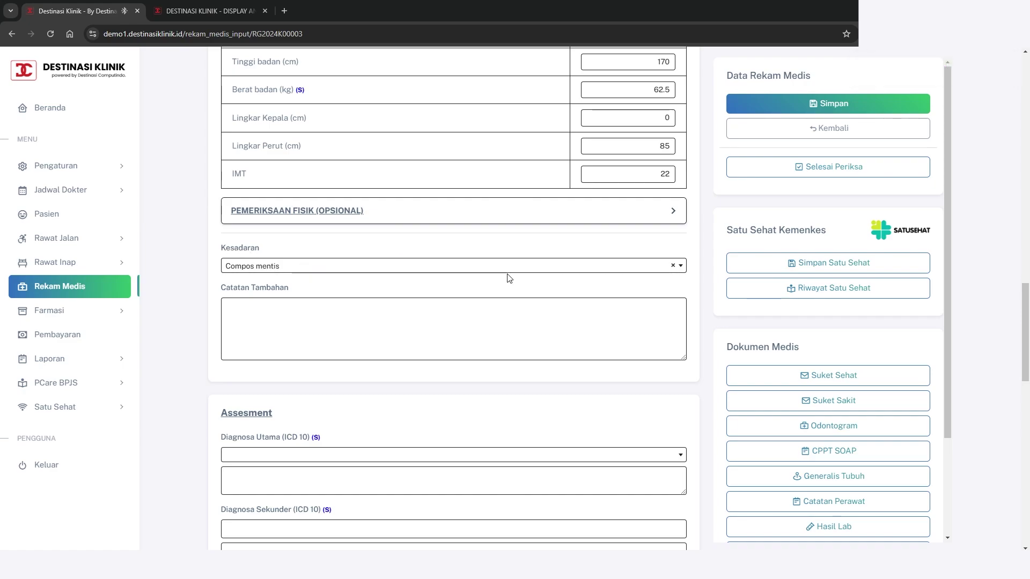
{"action": "left_click", "coordinate": [597, 270]}
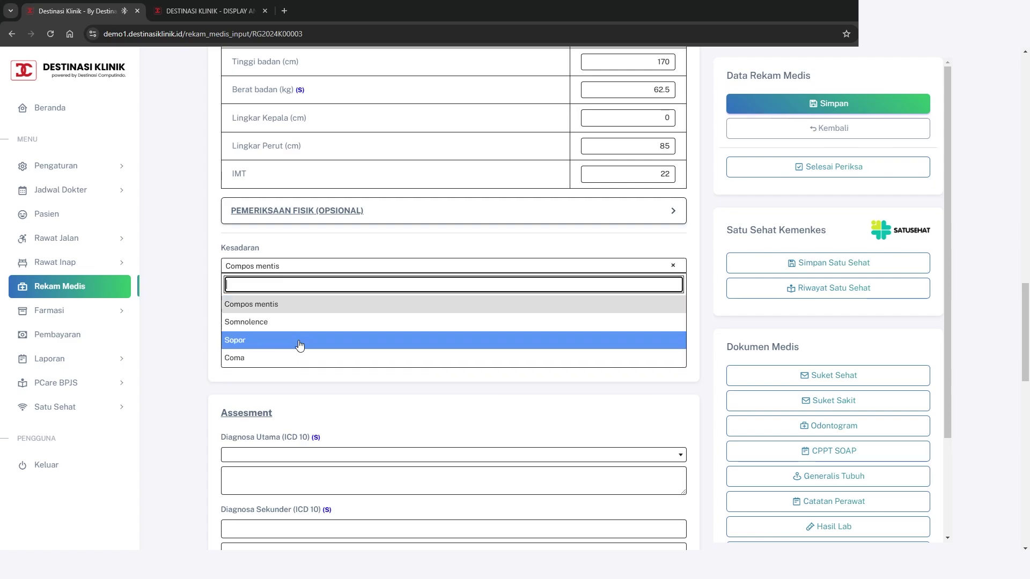
{"action": "left_click", "coordinate": [340, 268]}
{"action": "scroll", "coordinate": [375, 298], "scroll_direction": "down", "scroll_amount": 1}
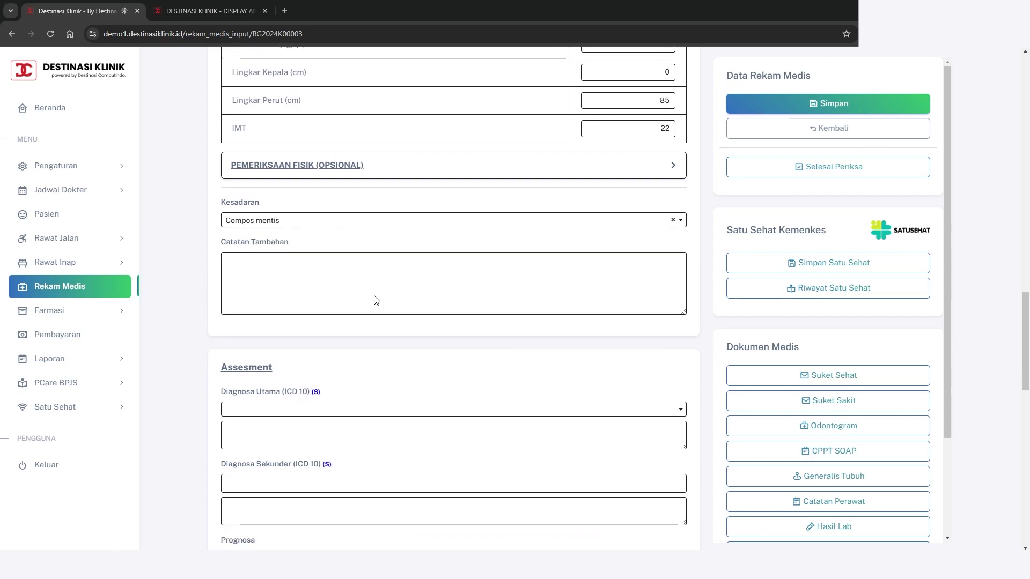
{"action": "scroll", "coordinate": [298, 322], "scroll_direction": "up", "scroll_amount": 1}
Add the note 'Catatan Tambahan' in the Objective section and save again
{"action": "left_click", "coordinate": [295, 326]}
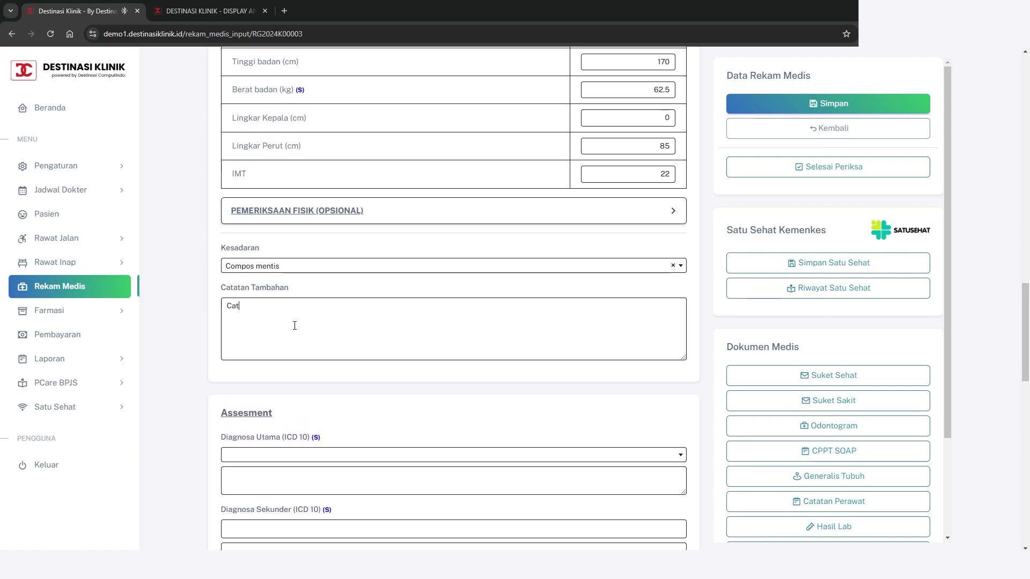
{"action": "type", "text": "Catatan Tambahan"}
{"action": "left_click", "coordinate": [828, 103]}
{"action": "scroll", "coordinate": [515, 341], "scroll_direction": "down", "scroll_amount": 2}
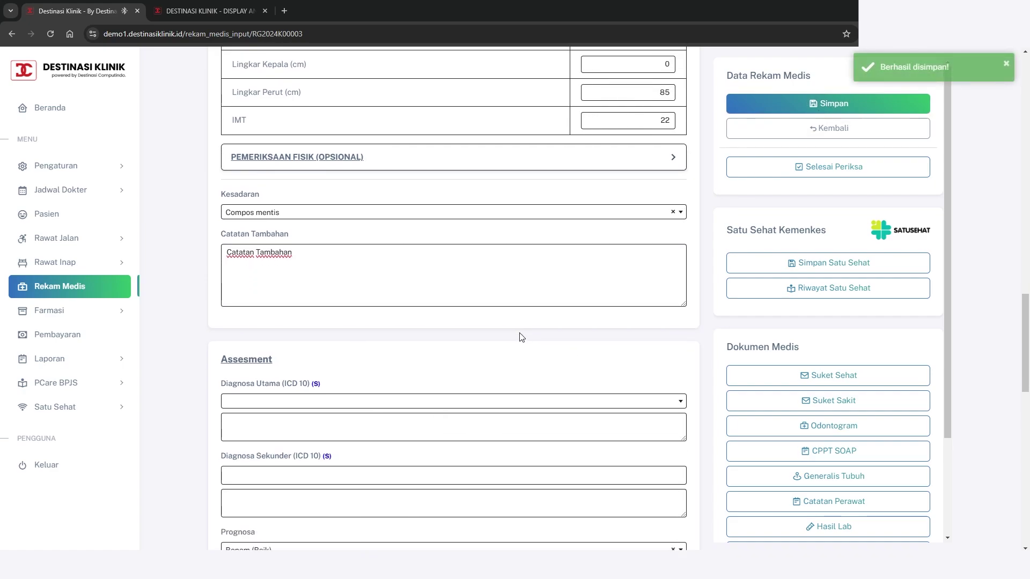
Search 'typhoid' and choose A01.0 - Typhoid fever as the Diagnosa Utama
{"action": "scroll", "coordinate": [524, 326], "scroll_direction": "down", "scroll_amount": 1}
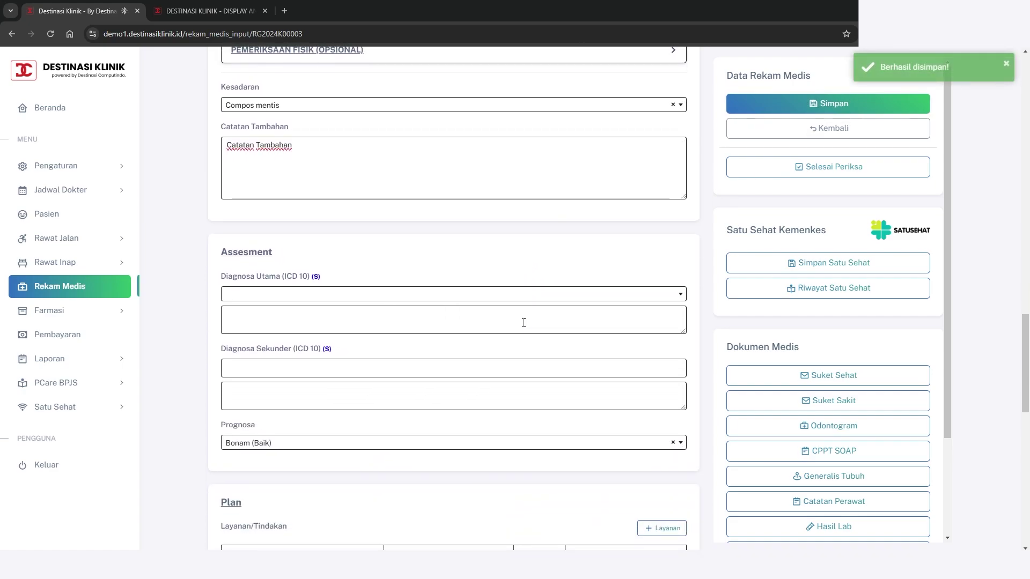
{"action": "scroll", "coordinate": [523, 323], "scroll_direction": "down", "scroll_amount": 1}
{"action": "left_click_drag", "start_coordinate": [279, 205], "coordinate": [219, 199]}
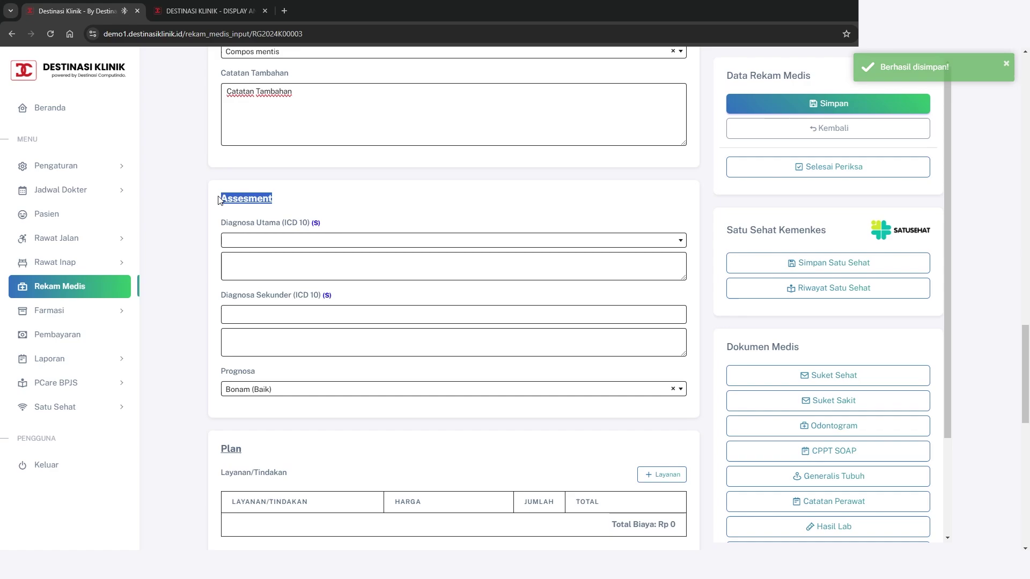
{"action": "left_click", "coordinate": [367, 203]}
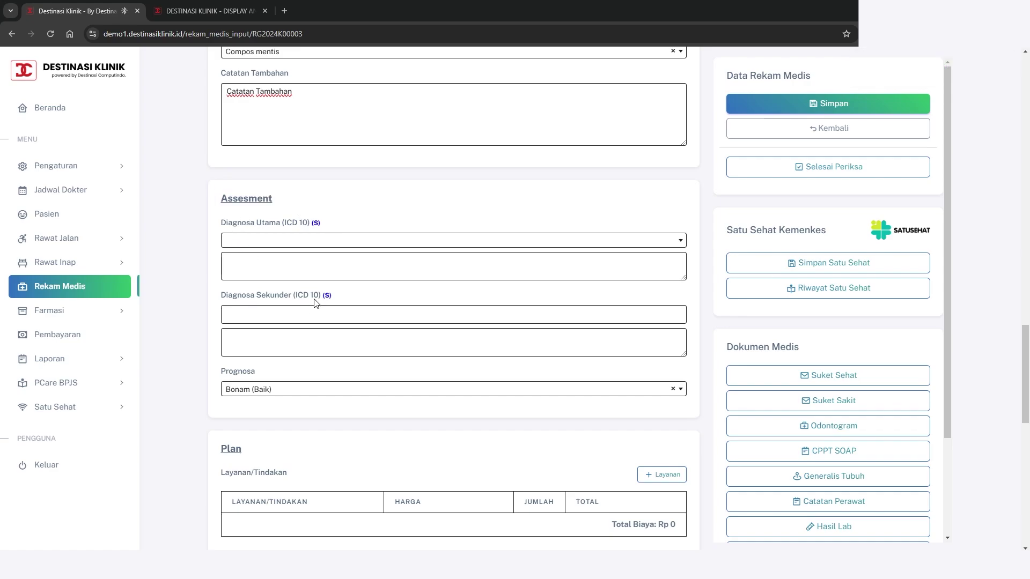
{"action": "scroll", "coordinate": [375, 370], "scroll_direction": "up", "scroll_amount": 1}
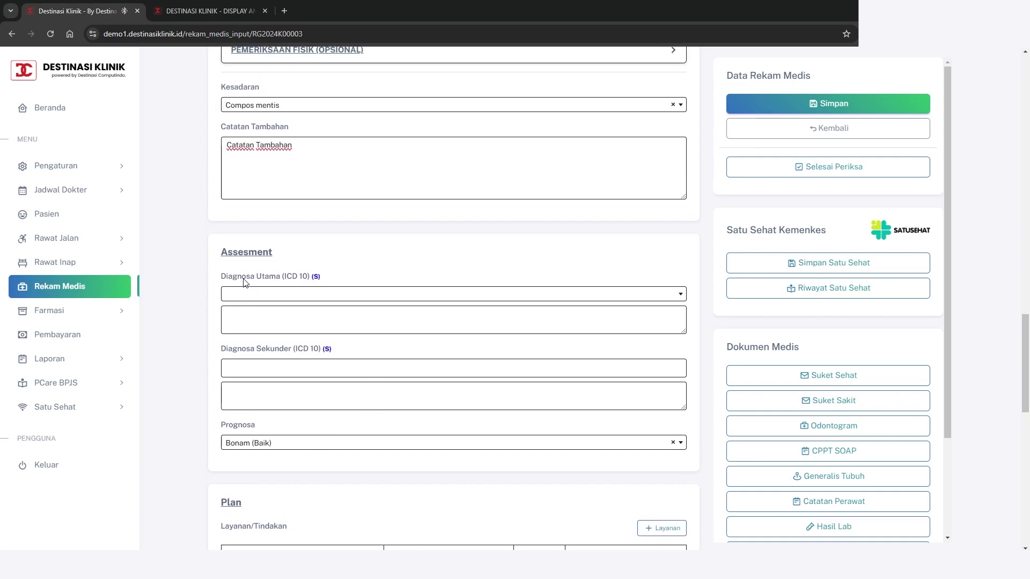
{"action": "left_click", "coordinate": [670, 299]}
{"action": "scroll", "coordinate": [432, 368], "scroll_direction": "down", "scroll_amount": 3}
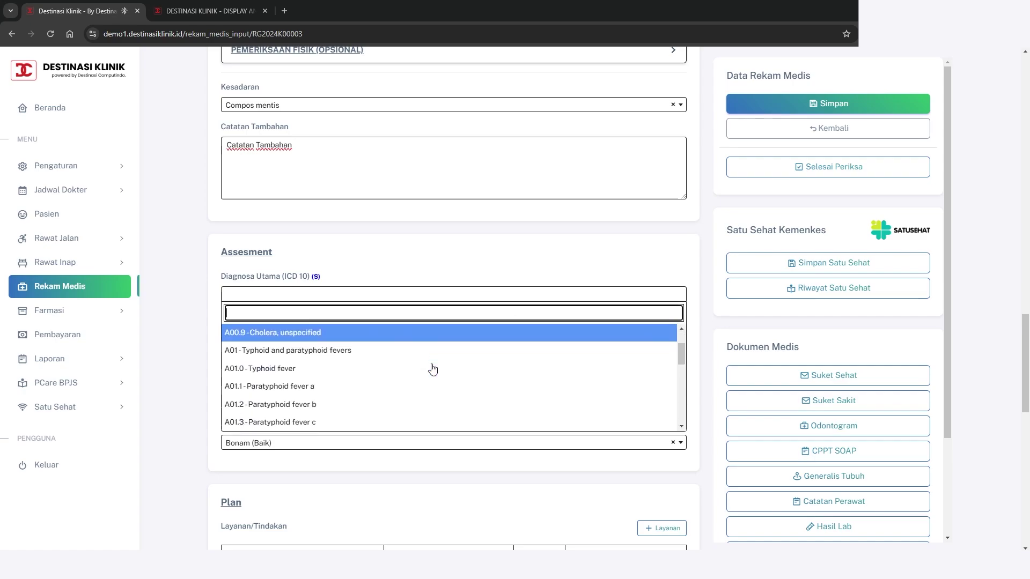
{"action": "scroll", "coordinate": [444, 360], "scroll_direction": "down", "scroll_amount": 3}
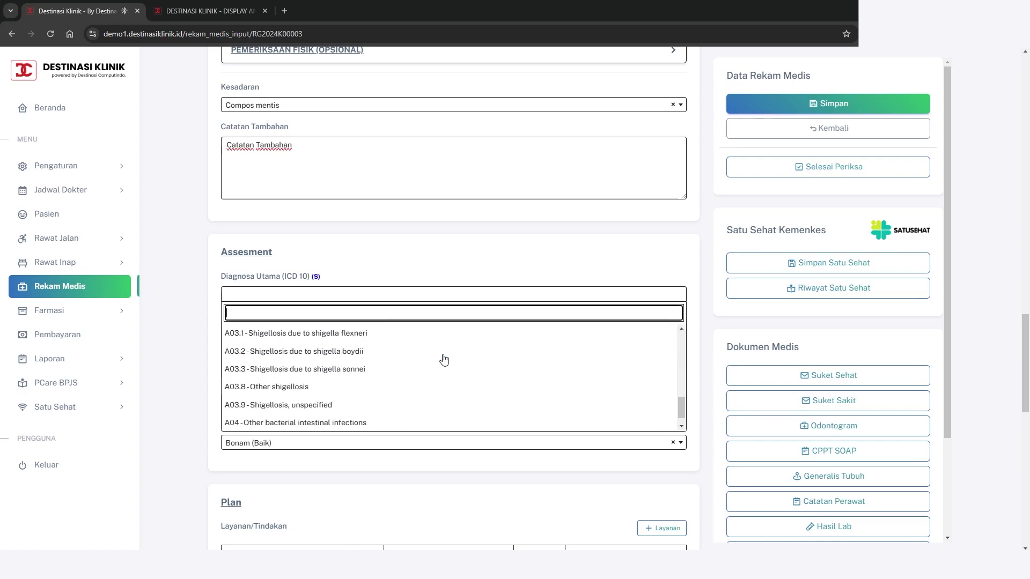
{"action": "scroll", "coordinate": [444, 360], "scroll_direction": "up", "scroll_amount": 3}
{"action": "scroll", "coordinate": [444, 360], "scroll_direction": "up", "scroll_amount": 3}
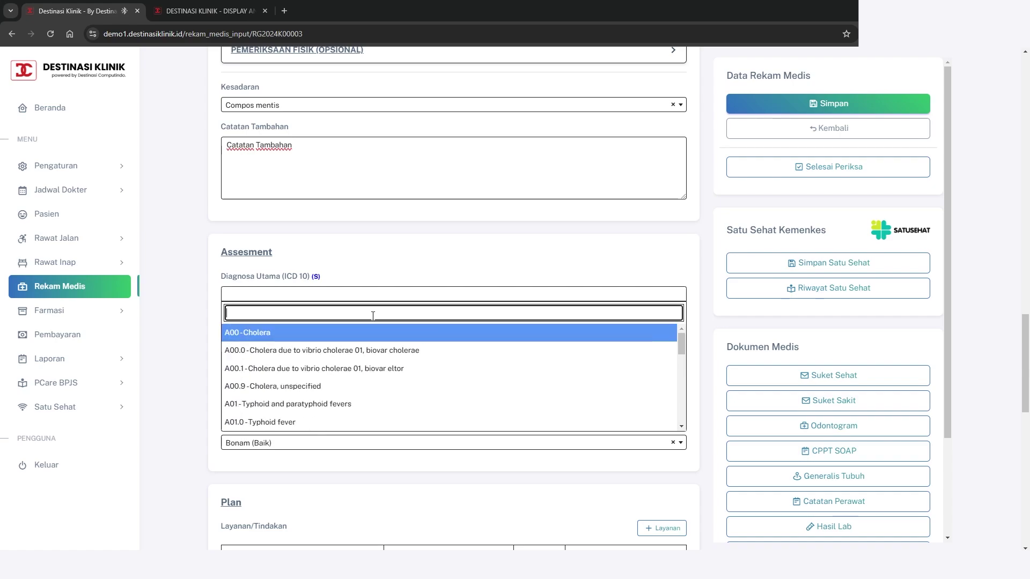
{"action": "type", "text": "ty"}
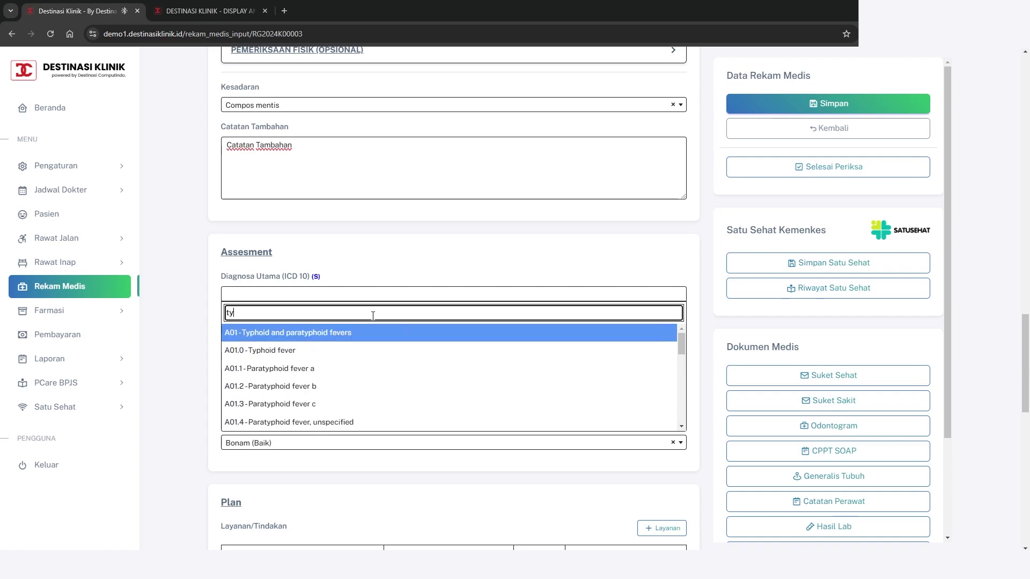
{"action": "type", "text": "phoid"}
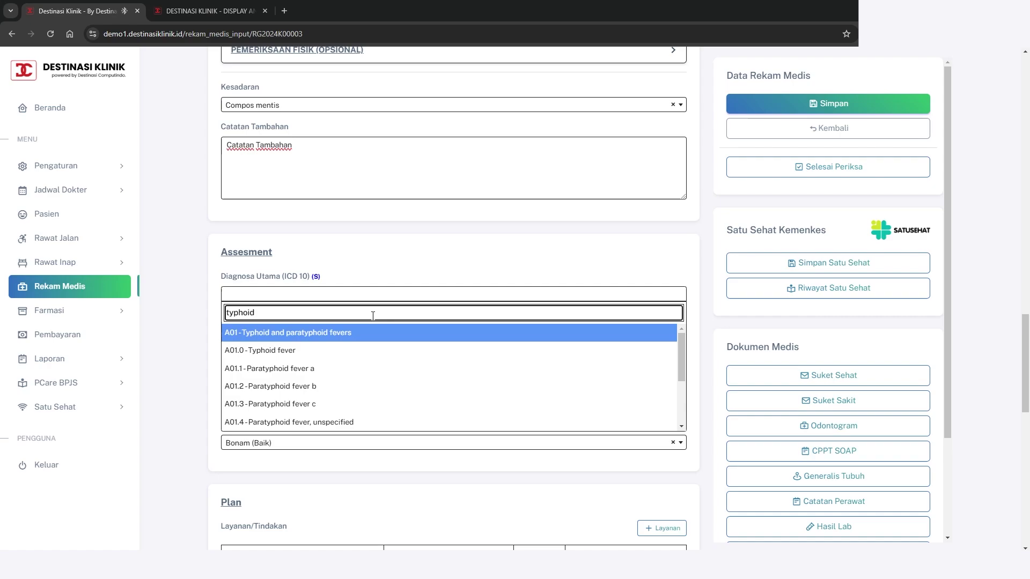
{"action": "scroll", "coordinate": [290, 358], "scroll_direction": "down", "scroll_amount": 2}
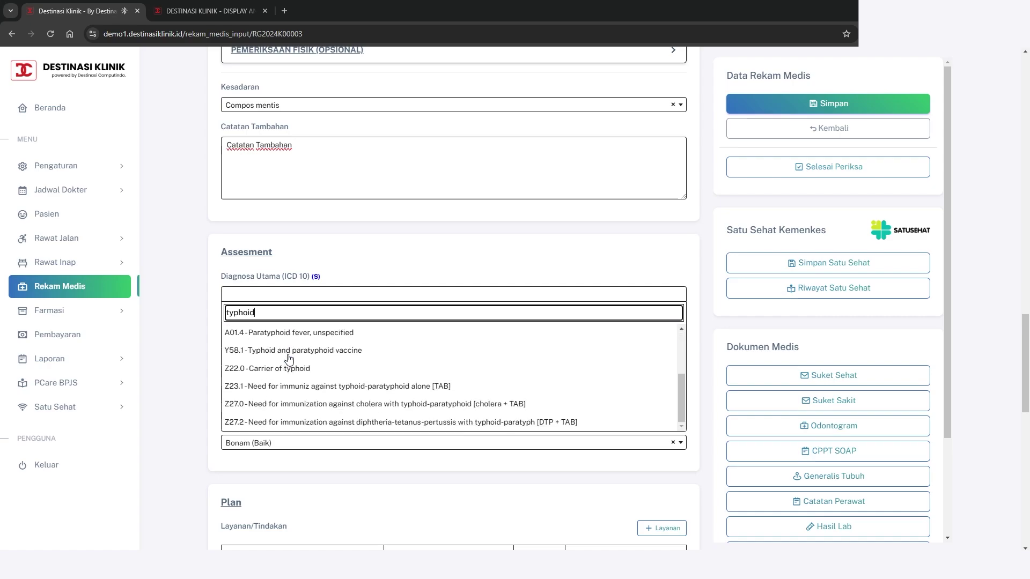
{"action": "scroll", "coordinate": [290, 358], "scroll_direction": "up", "scroll_amount": 2}
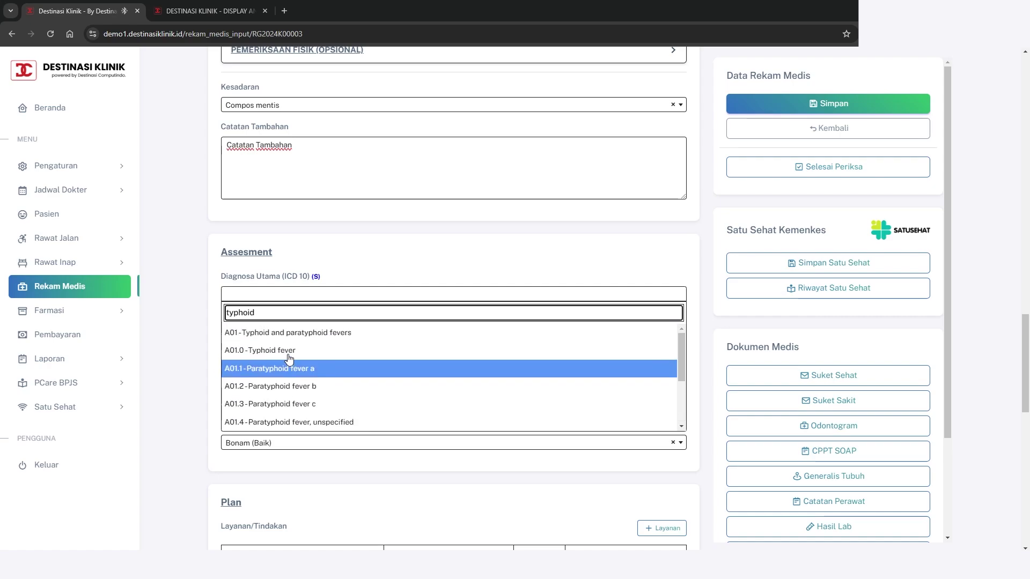
{"action": "left_click", "coordinate": [234, 352]}
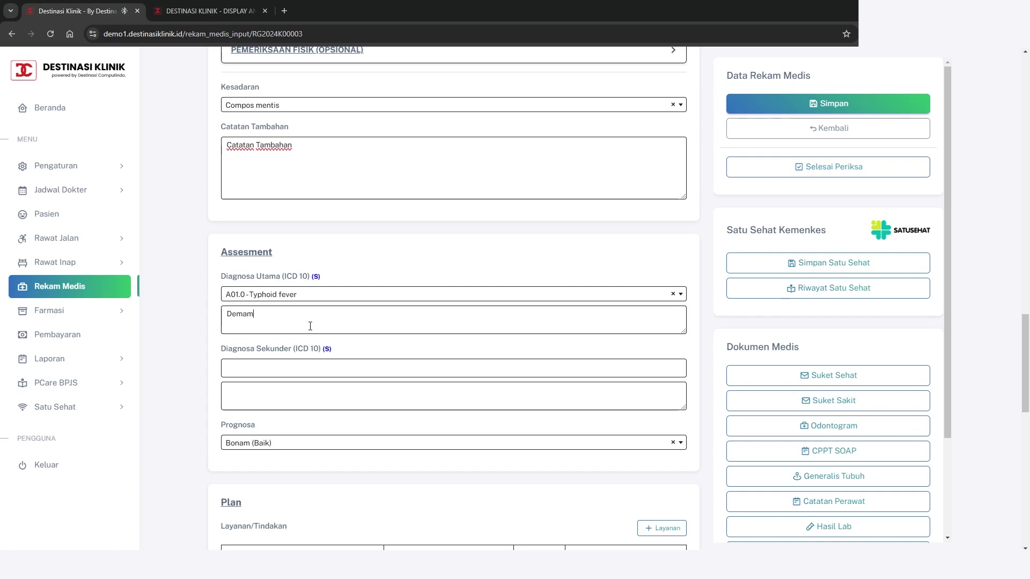
{"action": "scroll", "coordinate": [462, 338], "scroll_direction": "down", "scroll_amount": 1}
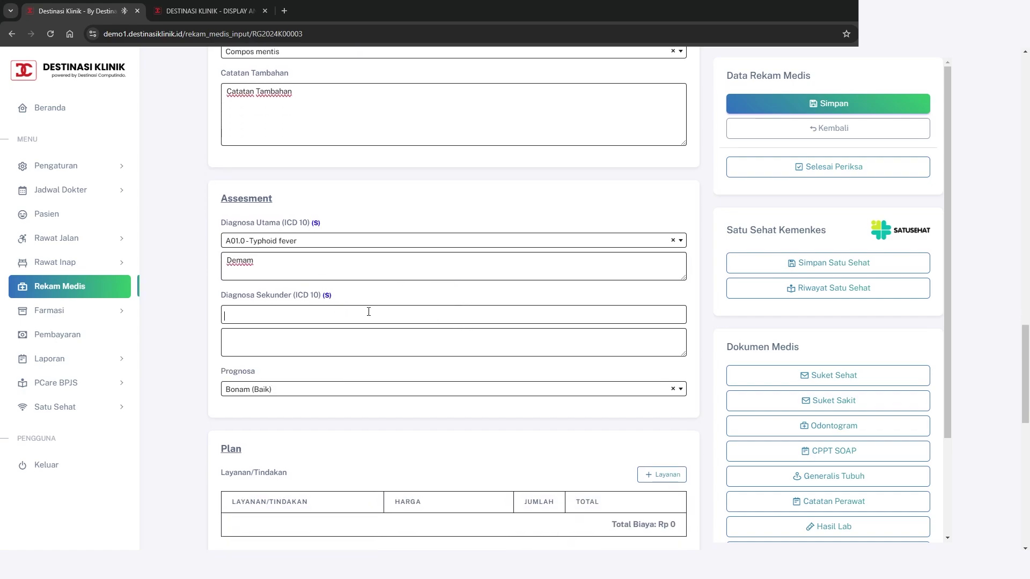
Add secondary diagnoses A01.1 and A01.2 (Paratyphoid fever a, b) noted 'Demam Diagnosa Curah', and save
{"action": "scroll", "coordinate": [353, 354], "scroll_direction": "down", "scroll_amount": 2}
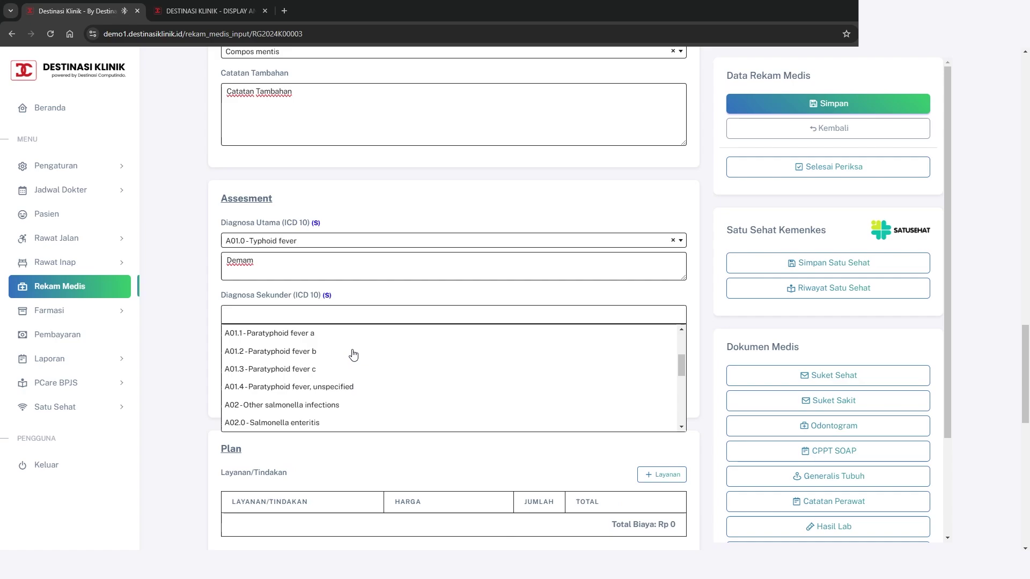
{"action": "scroll", "coordinate": [353, 354], "scroll_direction": "up", "scroll_amount": 2}
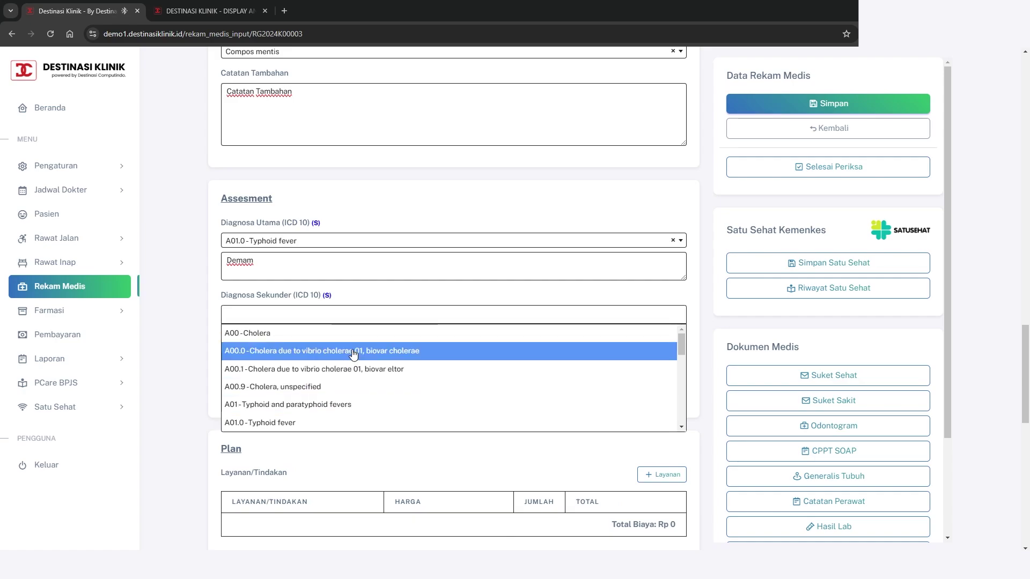
{"action": "type", "text": "ty"}
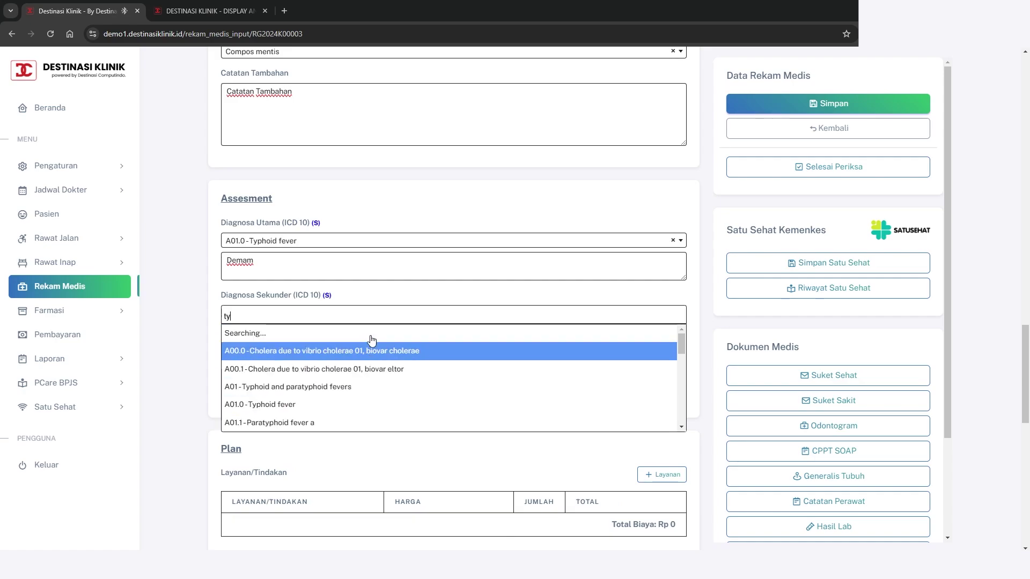
{"action": "type", "text": "pho"}
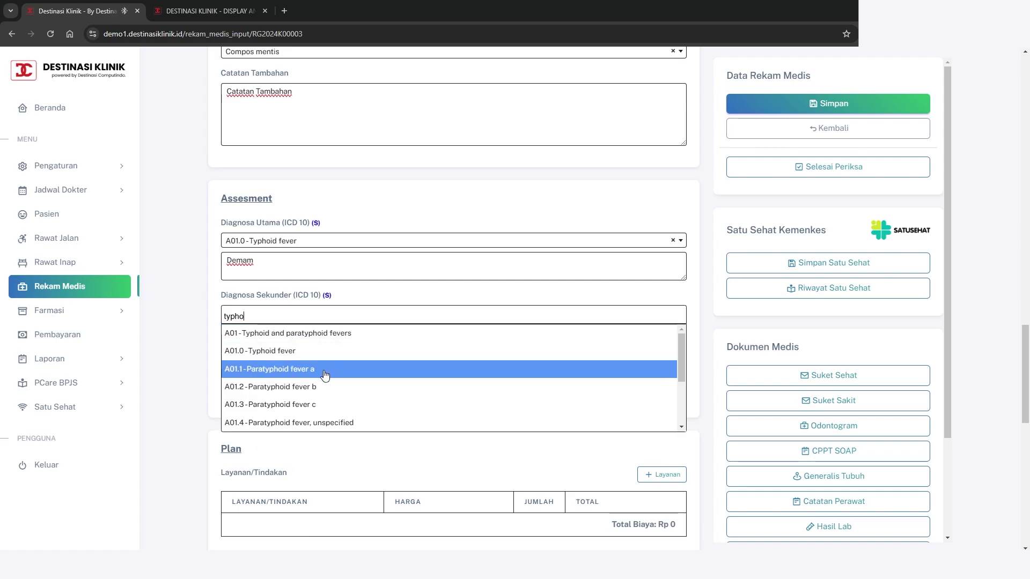
{"action": "left_click", "coordinate": [325, 375]}
{"action": "left_click", "coordinate": [290, 332]}
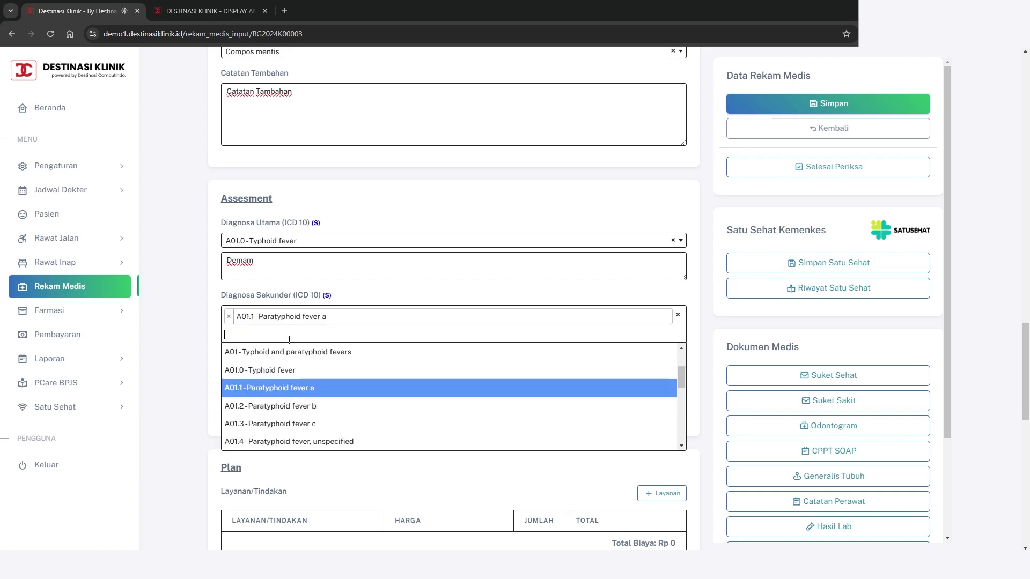
{"action": "left_click", "coordinate": [300, 405]}
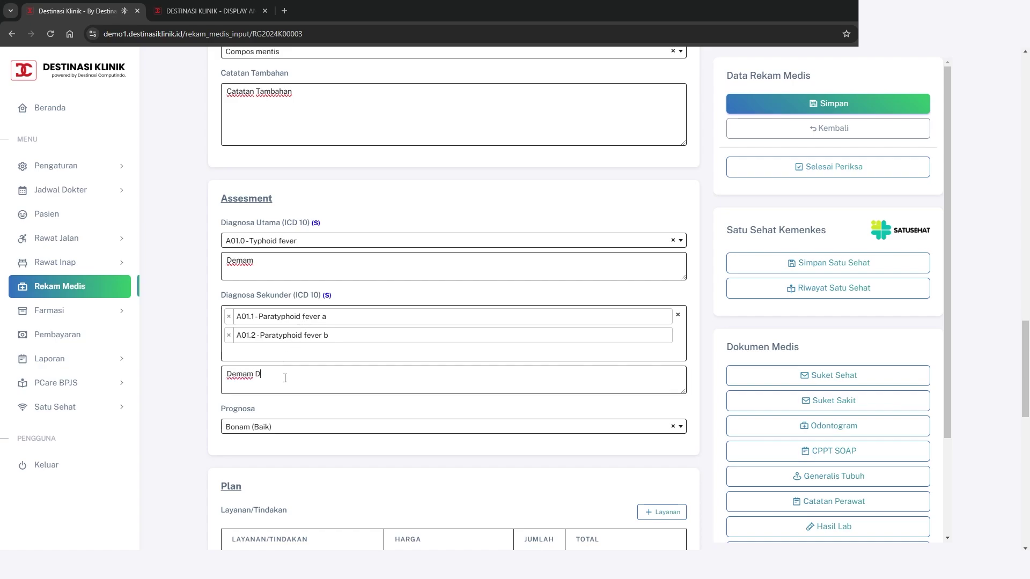
{"action": "type", "text": "nosa Curah"}
{"action": "left_click", "coordinate": [851, 103]}
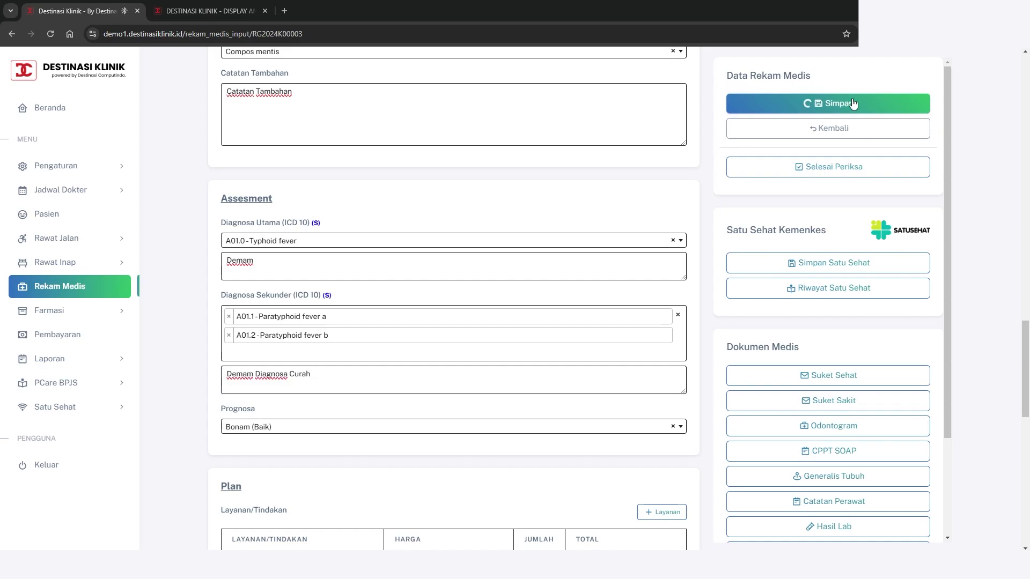
Scroll down to the Plan section and bring up the Tambah Layanan dialog for a new service
{"action": "scroll", "coordinate": [446, 355], "scroll_direction": "down", "scroll_amount": 4}
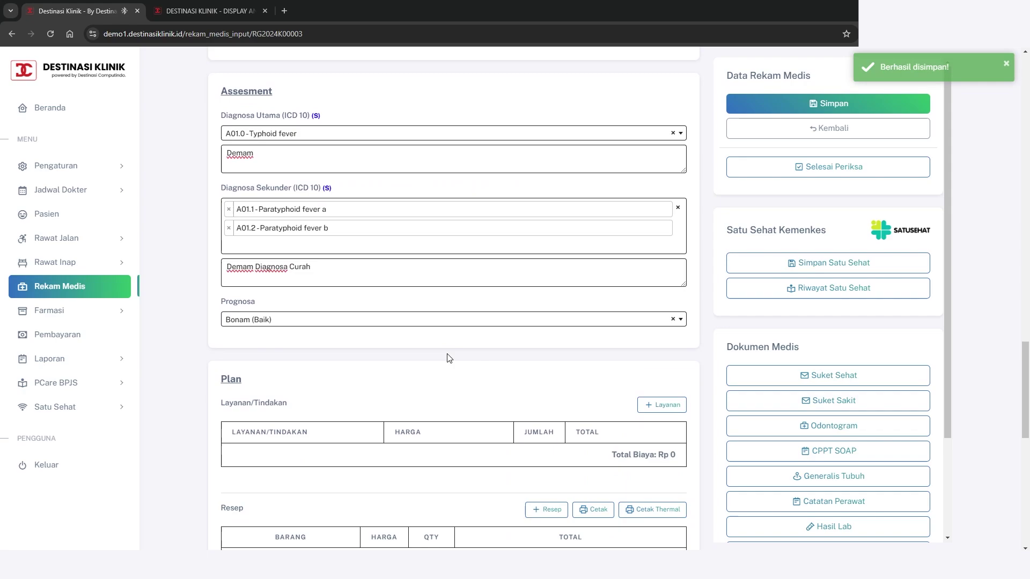
{"action": "scroll", "coordinate": [450, 358], "scroll_direction": "down", "scroll_amount": 1}
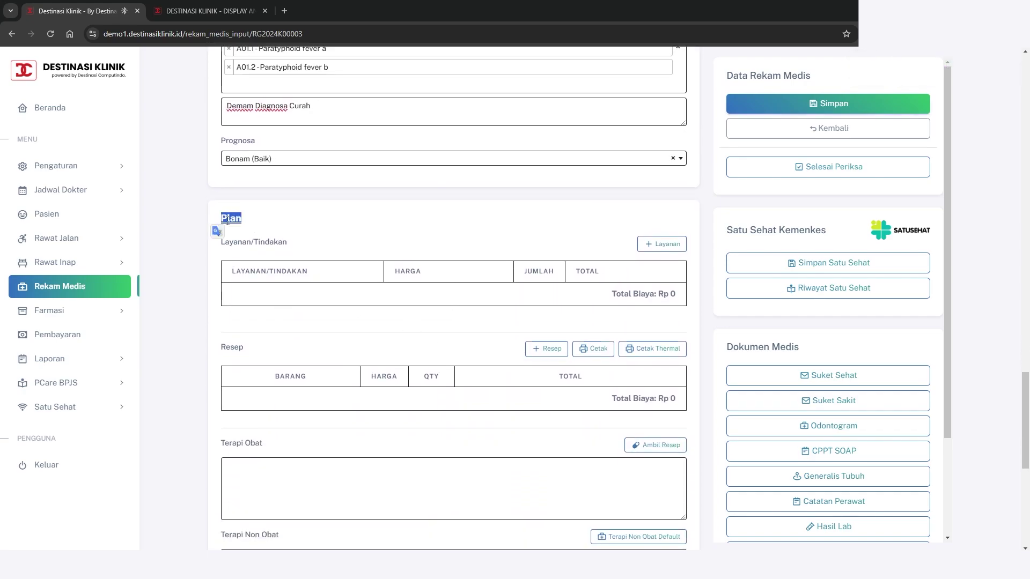
{"action": "scroll", "coordinate": [429, 263], "scroll_direction": "down", "scroll_amount": 1}
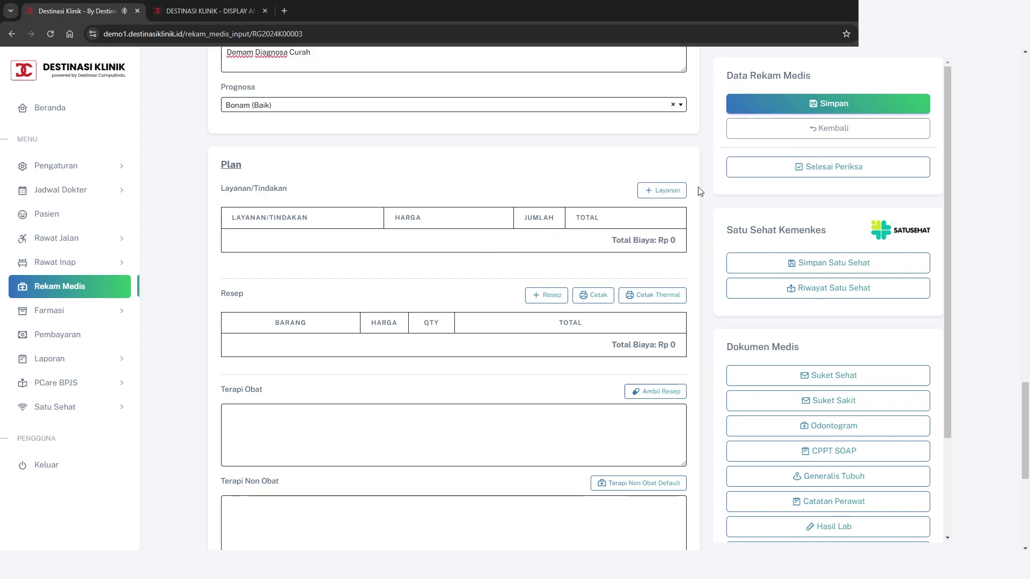
{"action": "left_click", "coordinate": [659, 194]}
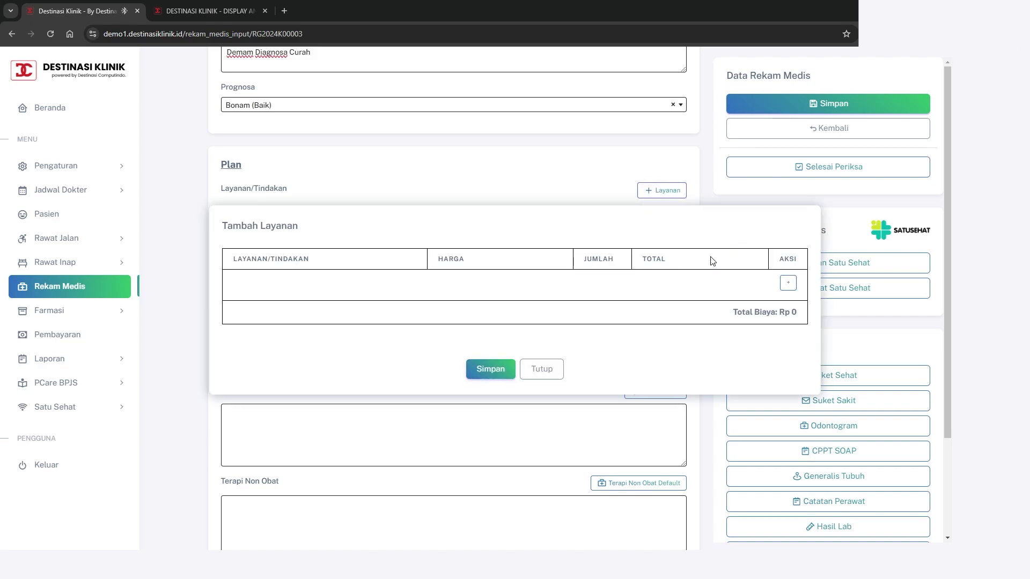
Add a service row and choose PERIKSA DOKTER UMUM
{"action": "left_click", "coordinate": [788, 283]}
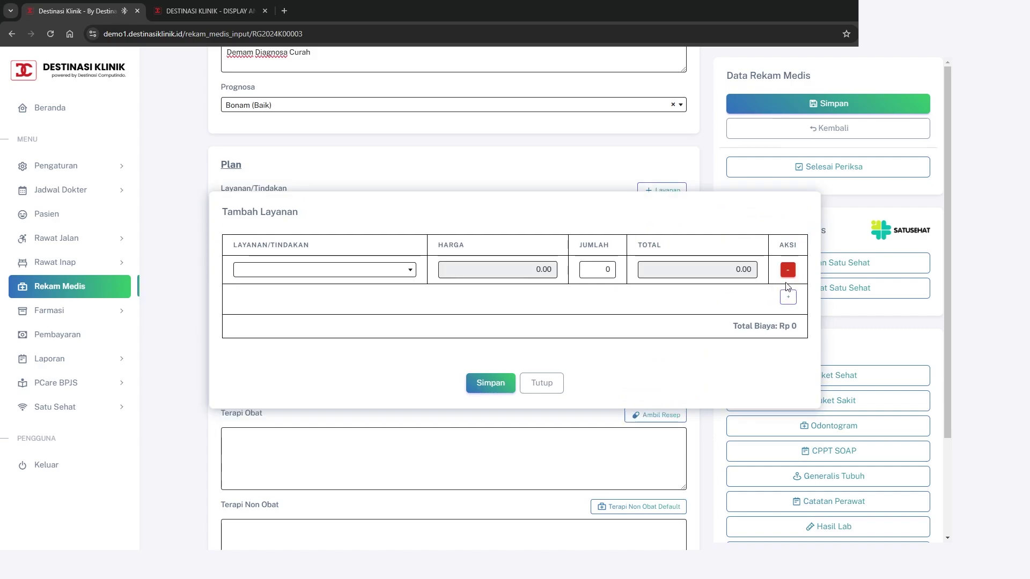
{"action": "left_click", "coordinate": [382, 273]}
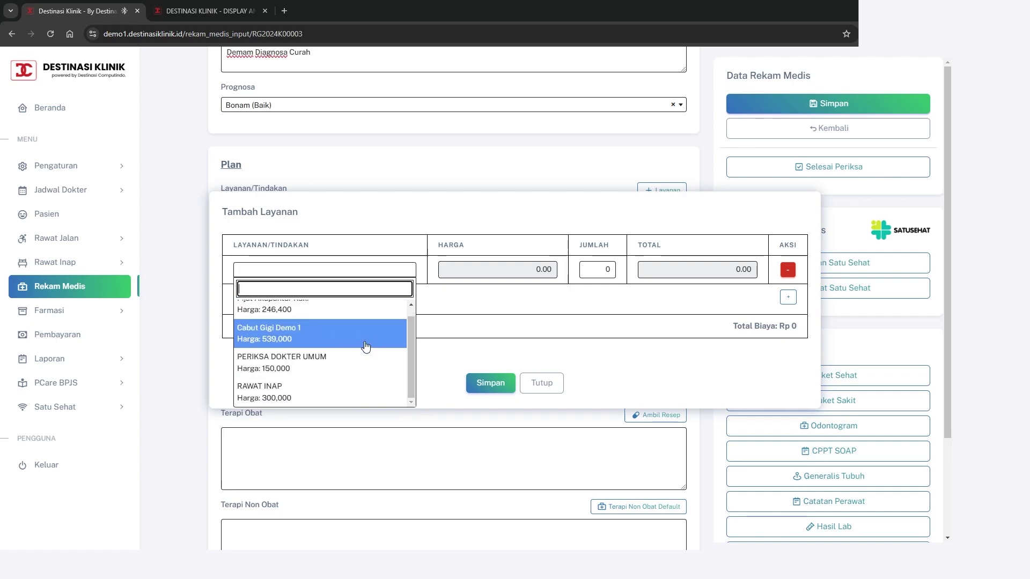
{"action": "scroll", "coordinate": [354, 357], "scroll_direction": "down", "scroll_amount": 1}
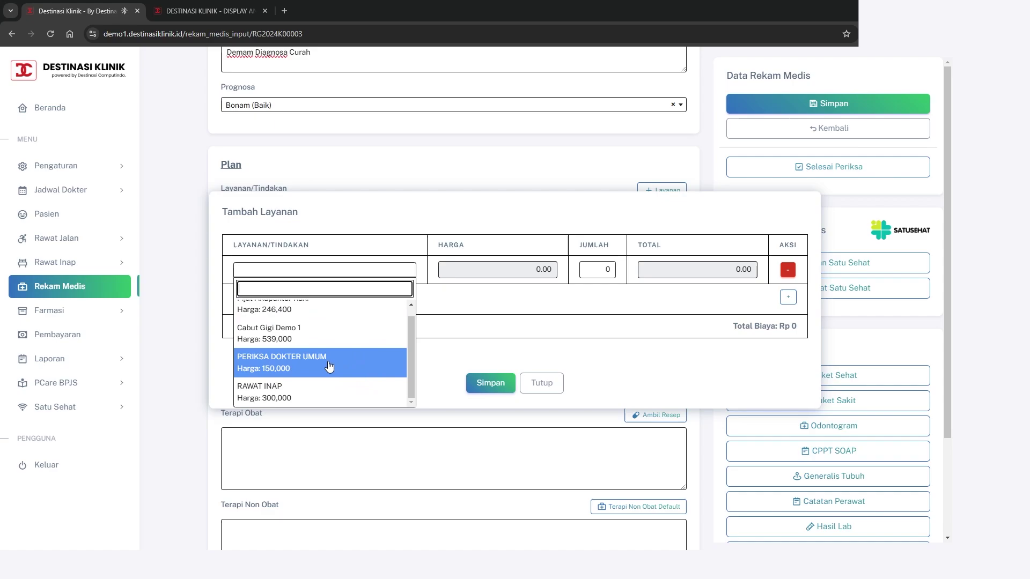
{"action": "left_click", "coordinate": [290, 363]}
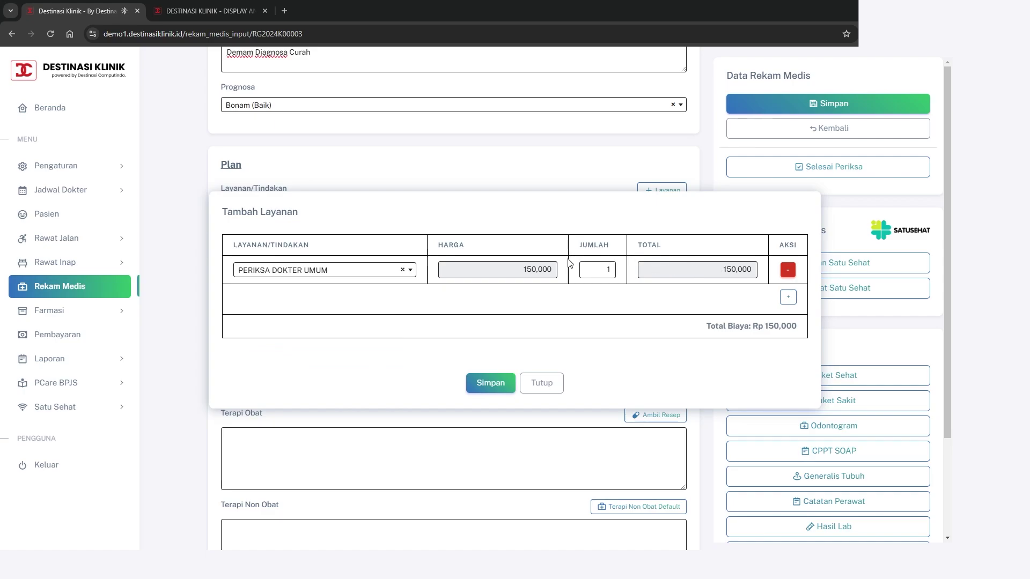
Set the service quantity to 1 and save it to the plan at Rp 150,000
{"action": "double_click", "coordinate": [606, 269]}
{"action": "type", "text": "2"}
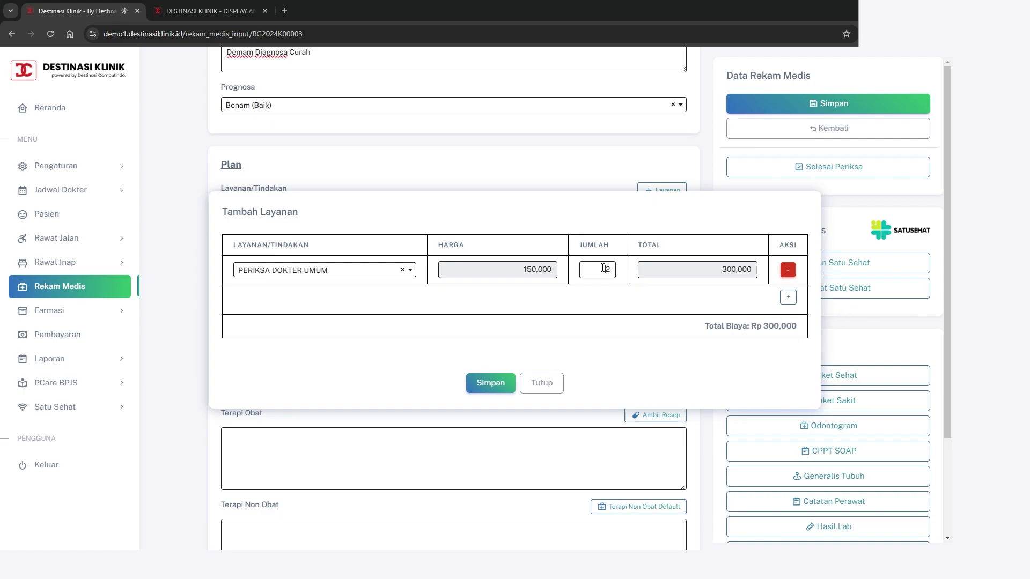
{"action": "left_click_drag", "start_coordinate": [602, 268], "coordinate": [620, 265]}
{"action": "type", "text": "1"}
{"action": "left_click", "coordinate": [486, 384]}
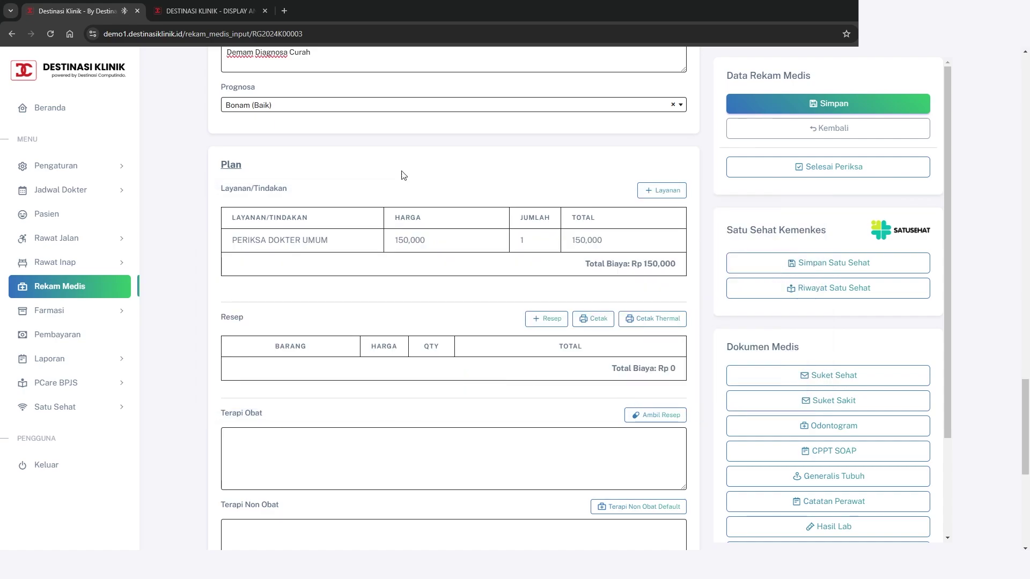
{"action": "scroll", "coordinate": [434, 268], "scroll_direction": "down", "scroll_amount": 1}
{"action": "scroll", "coordinate": [434, 268], "scroll_direction": "up", "scroll_amount": 1}
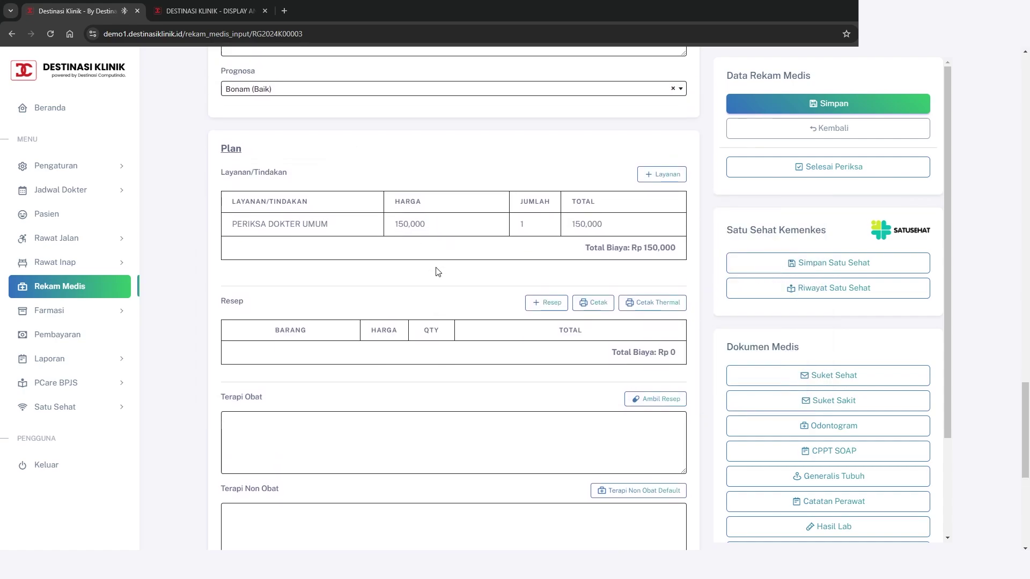
{"action": "scroll", "coordinate": [435, 268], "scroll_direction": "down", "scroll_amount": 1}
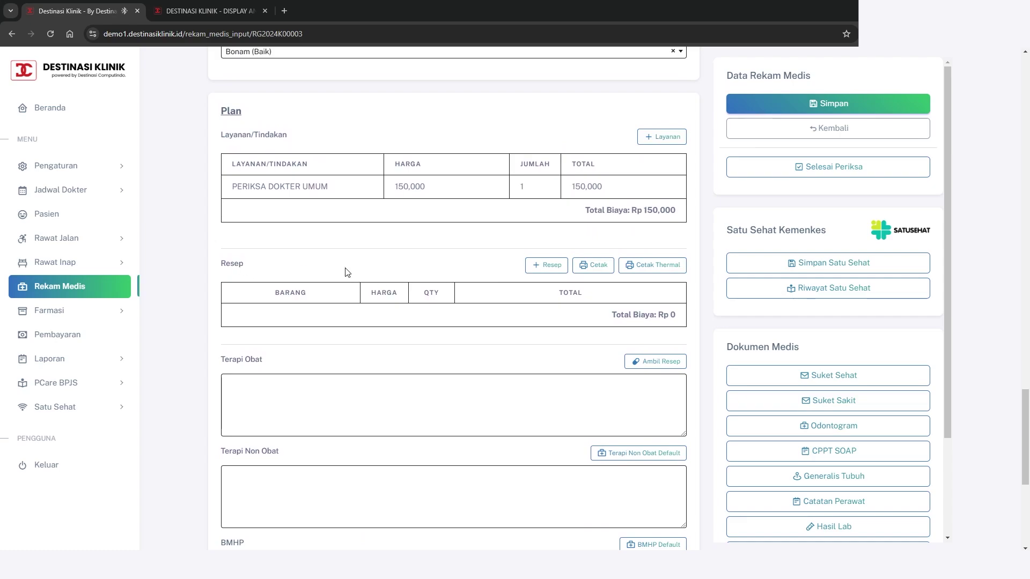
Start a new prescription with a non-compounded row for Paracetamol 500mg
{"action": "left_click", "coordinate": [543, 271]}
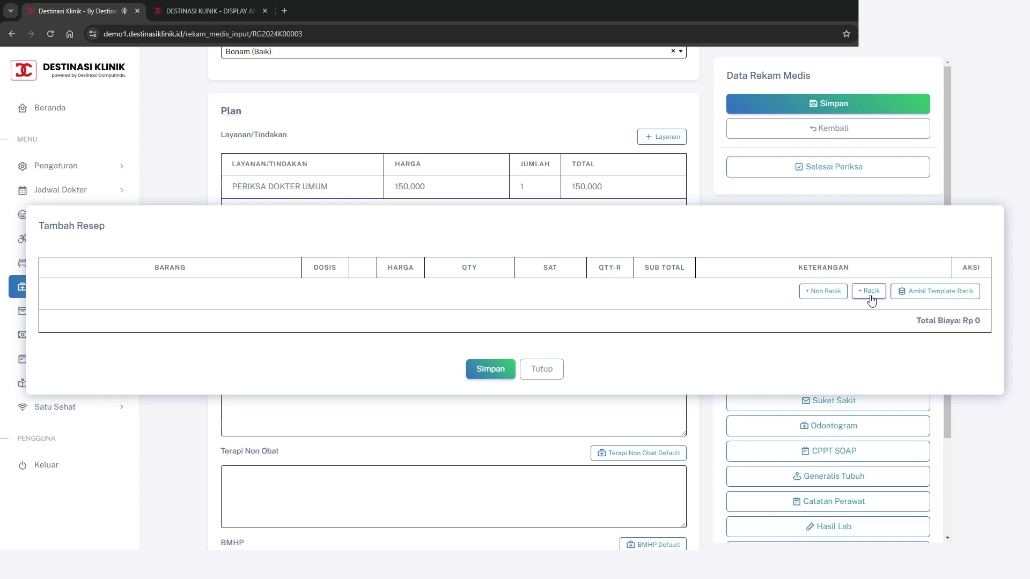
{"action": "left_click", "coordinate": [822, 295]}
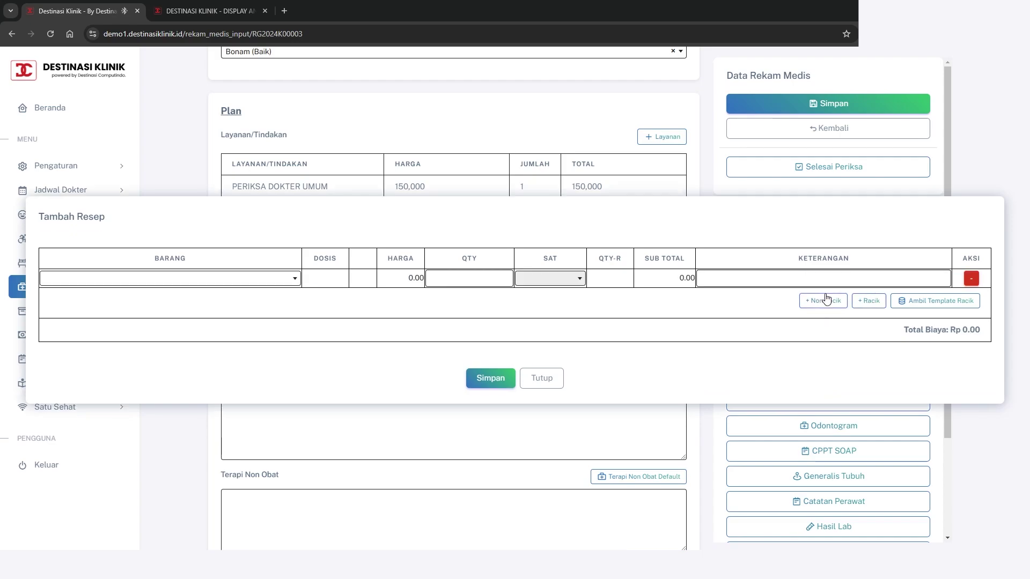
{"action": "left_click", "coordinate": [225, 280]}
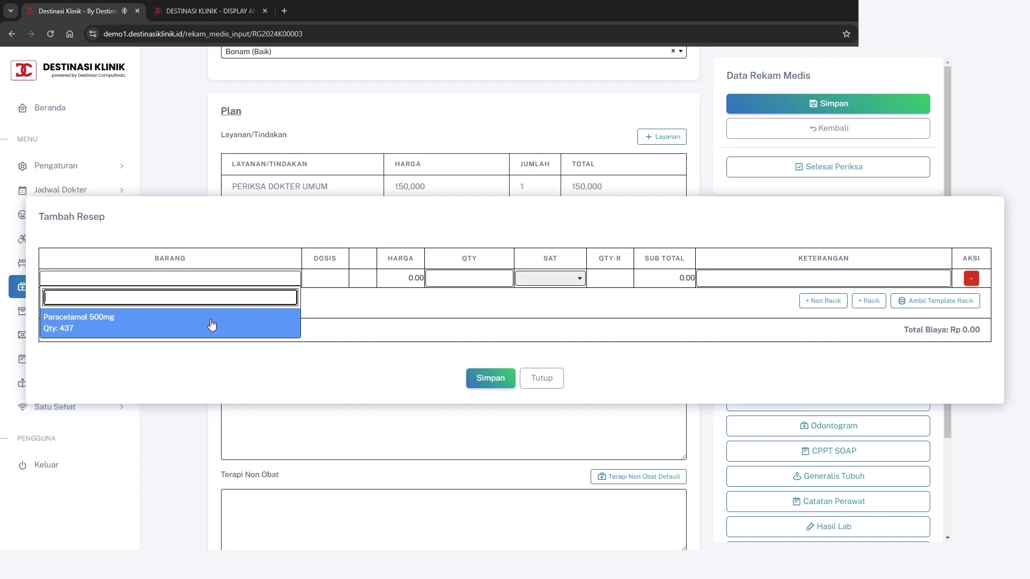
{"action": "left_click", "coordinate": [400, 345]}
{"action": "left_click", "coordinate": [281, 284]}
{"action": "left_click", "coordinate": [161, 327]}
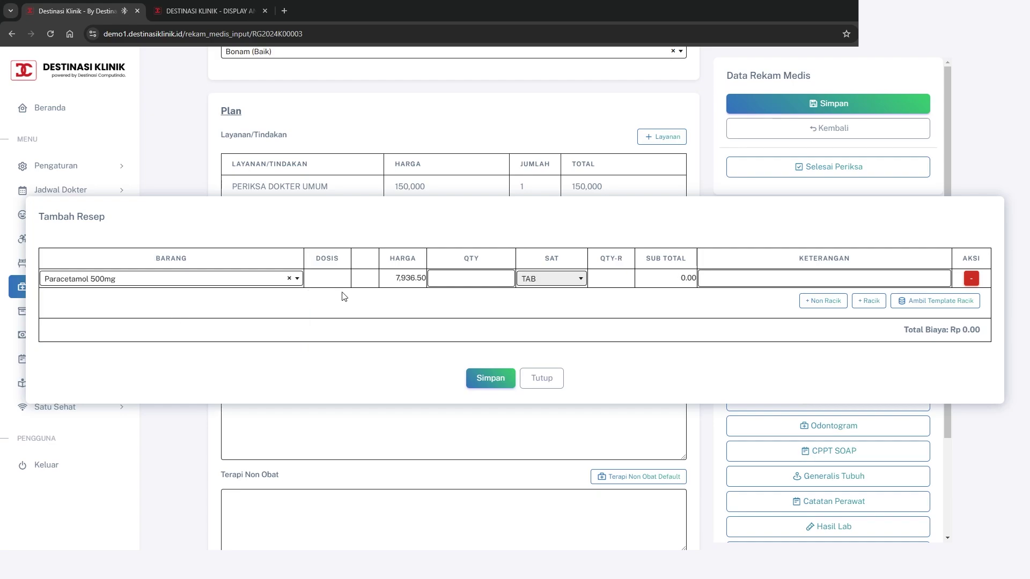
Give Paracetamol quantity 5 TAB and dosing instruction 3X1, totalling Rp 39,682.50
{"action": "left_click_drag", "start_coordinate": [395, 279], "coordinate": [423, 278]}
{"action": "left_click", "coordinate": [425, 293]}
{"action": "left_click", "coordinate": [474, 276]}
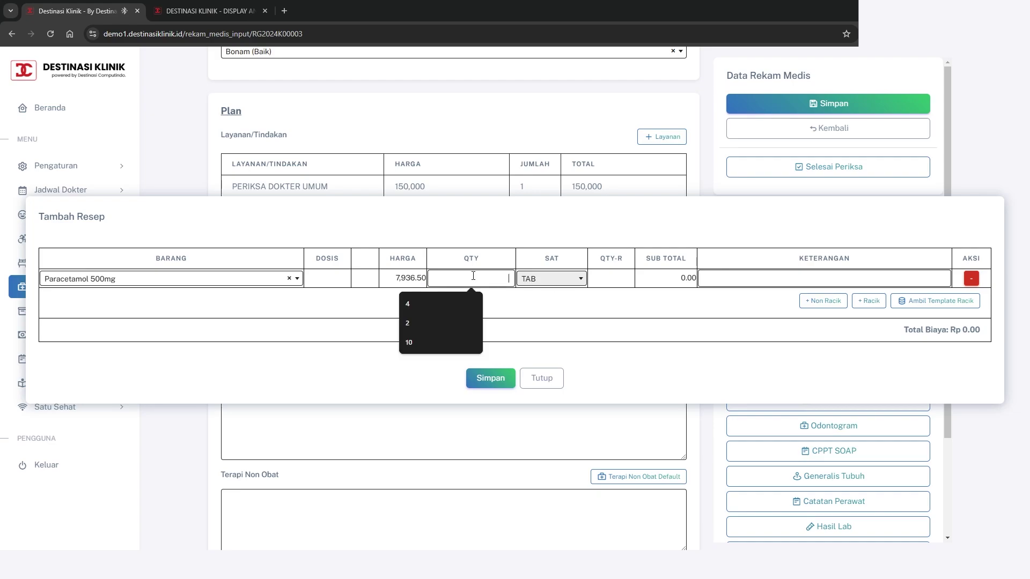
{"action": "type", "text": "5"}
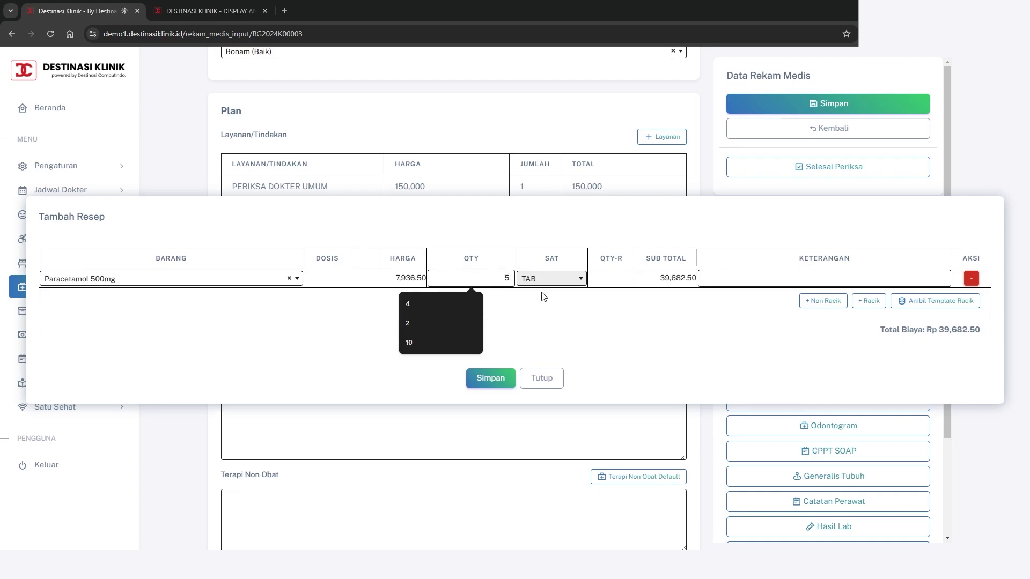
{"action": "left_click_drag", "start_coordinate": [659, 280], "coordinate": [692, 283]}
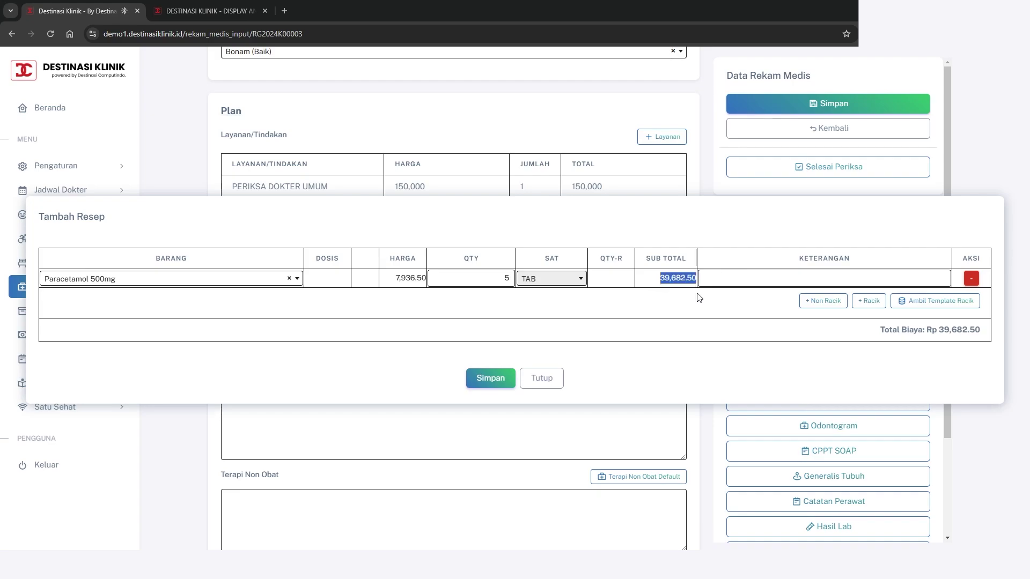
{"action": "left_click", "coordinate": [699, 297]}
{"action": "left_click", "coordinate": [726, 283]}
{"action": "type", "text": "1"}
Add compounded medicine RACIK-01 named OBAT FLU with 10 BKS
{"action": "left_click", "coordinate": [869, 301]}
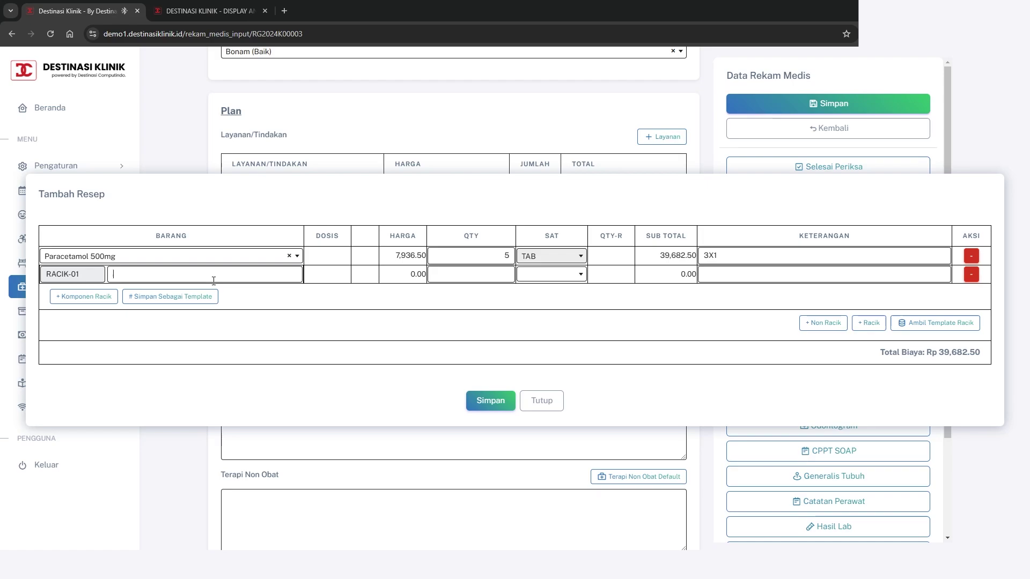
{"action": "type", "text": "OBAT FLU"}
{"action": "left_click", "coordinate": [535, 275]}
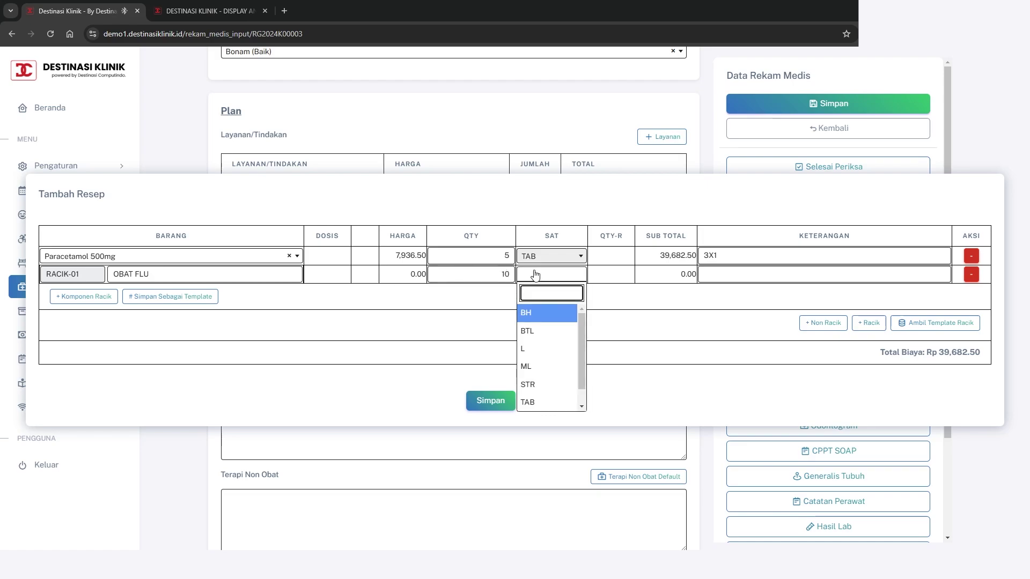
{"action": "type", "text": "bk"}
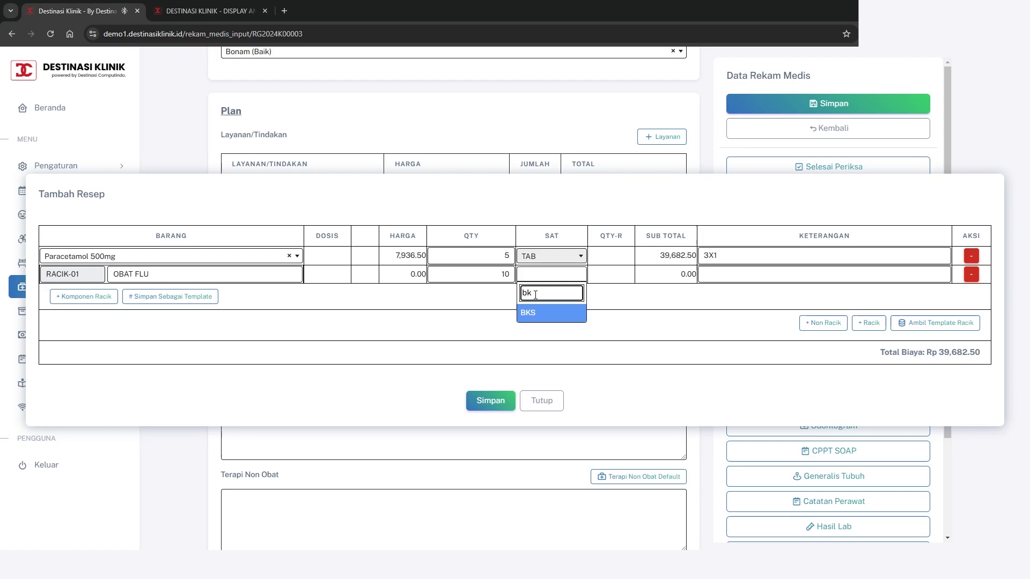
{"action": "left_click", "coordinate": [571, 312]}
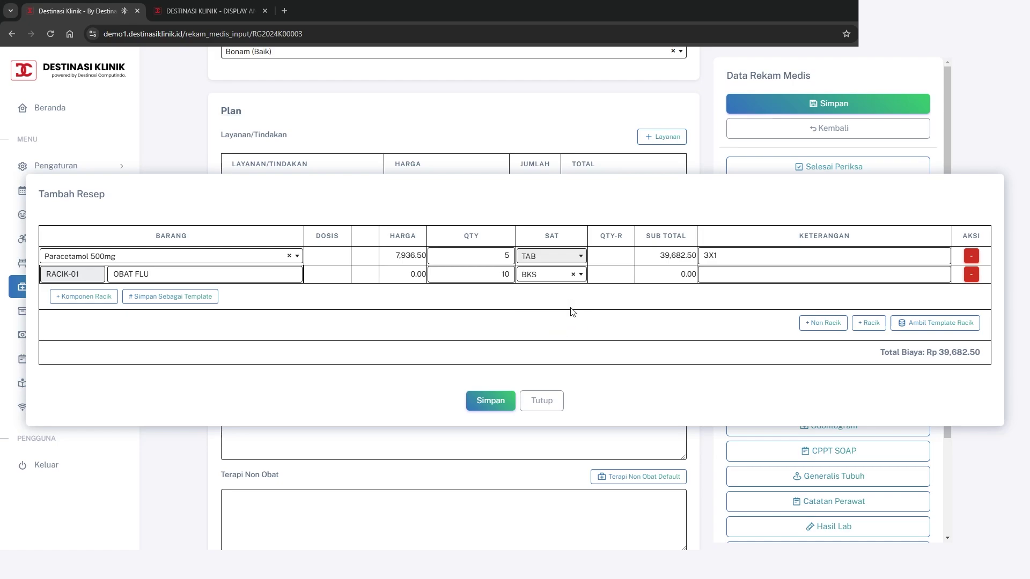
Add Paracetamol 500mg as the OBAT FLU component and show its Hitung Dosis calculator
{"action": "left_click", "coordinate": [92, 297]}
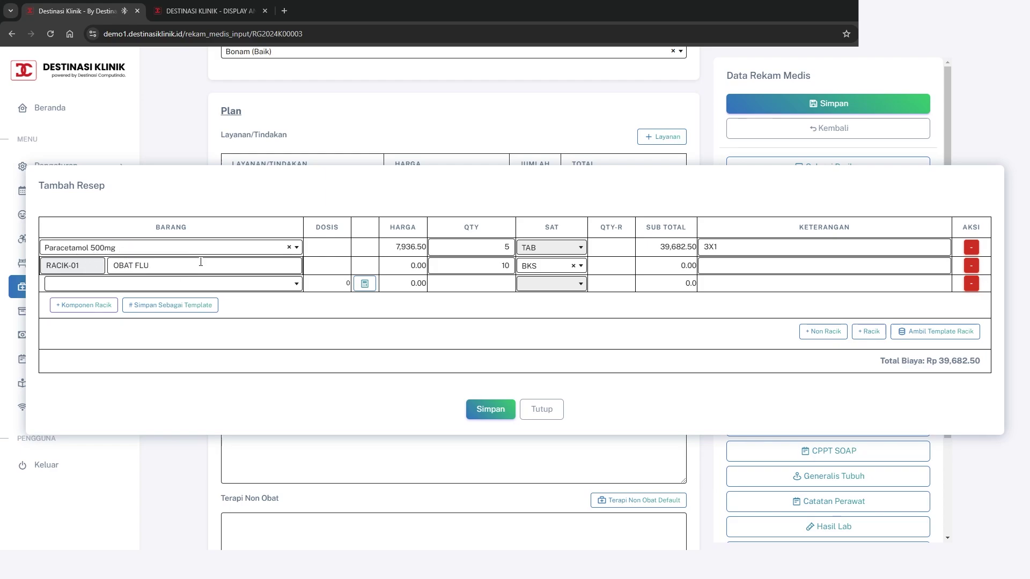
{"action": "left_click", "coordinate": [264, 290]}
{"action": "left_click", "coordinate": [98, 327]}
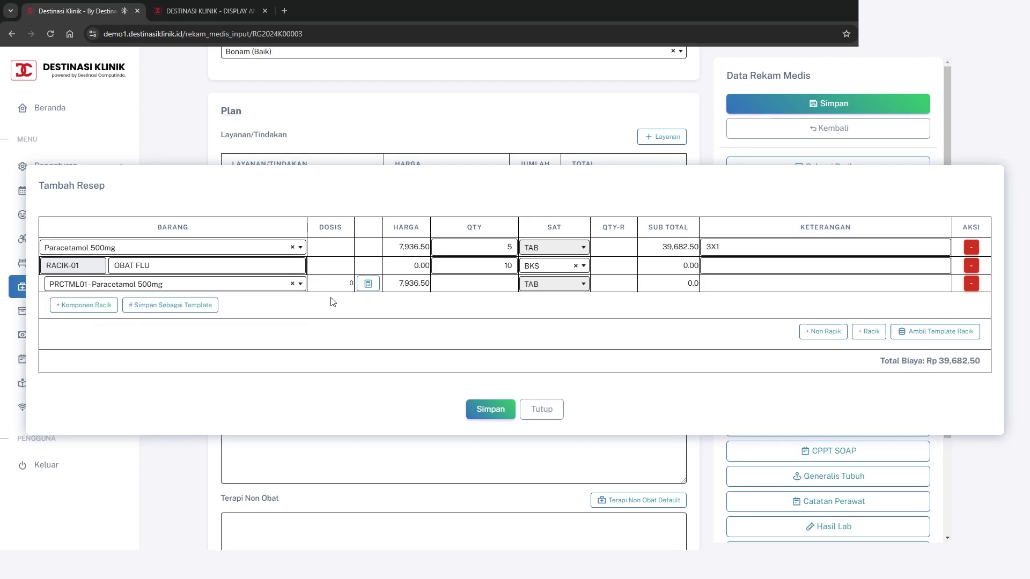
{"action": "left_click", "coordinate": [369, 284]}
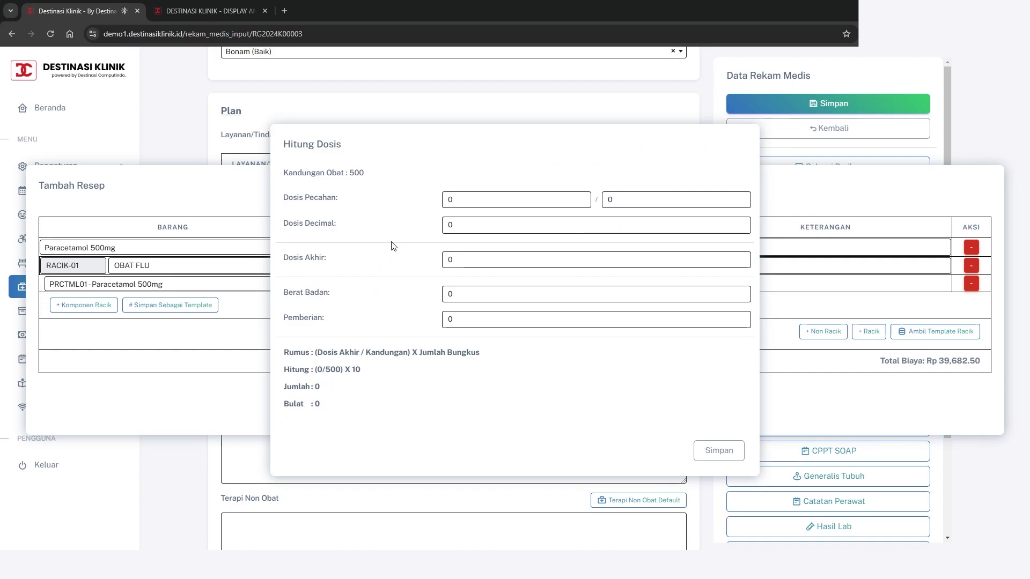
Try a fractional dose of 1/2 for the Paracetamol component
{"action": "left_click", "coordinate": [462, 199]}
{"action": "double_click", "coordinate": [609, 199]}
{"action": "double_click", "coordinate": [478, 207]}
{"action": "type", "text": "1"}
{"action": "double_click", "coordinate": [610, 200]}
{"action": "type", "text": "2"}
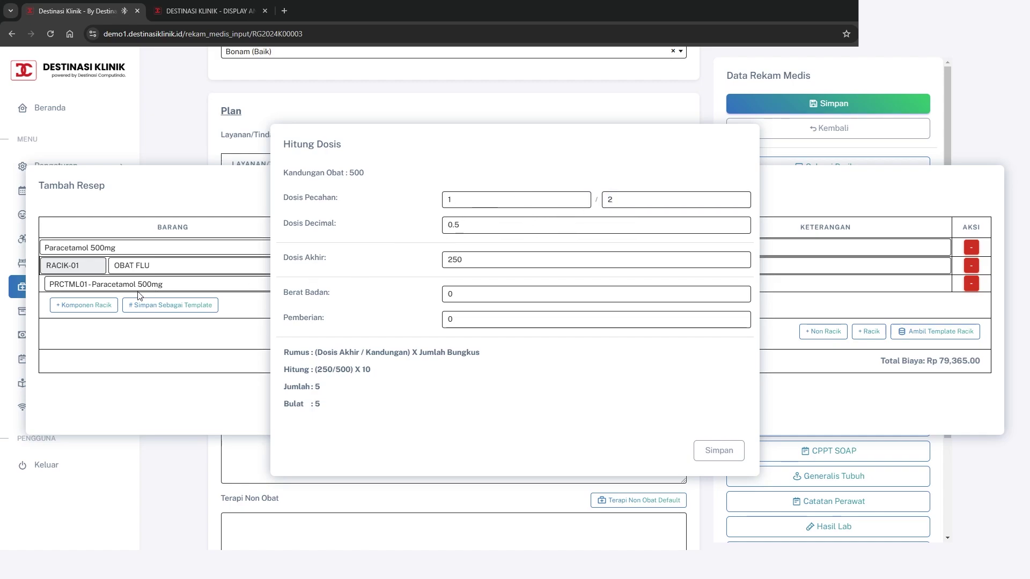
{"action": "double_click", "coordinate": [356, 173]}
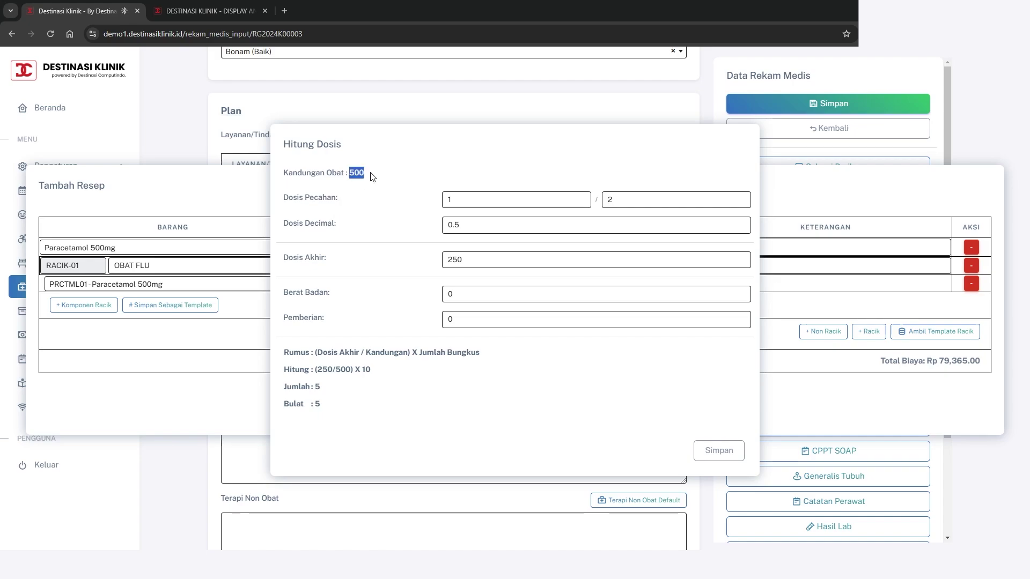
{"action": "left_click_drag", "start_coordinate": [463, 259], "coordinate": [442, 260]}
Reset the fraction to 0/0 and set Dosis Akhir to 250, giving 5 and Rp 79,365.00
{"action": "left_click_drag", "start_coordinate": [479, 201], "coordinate": [420, 208]}
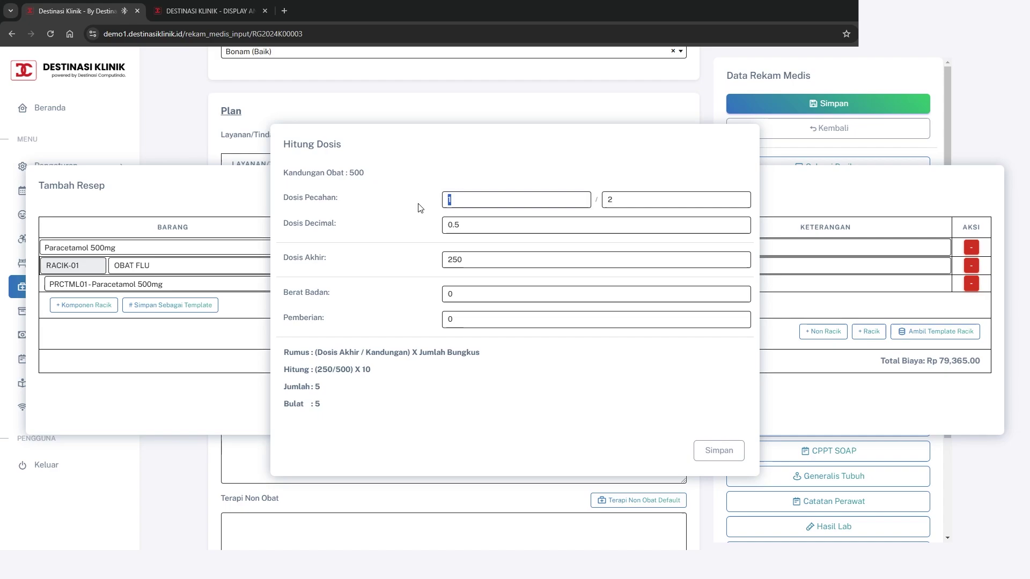
{"action": "type", "text": "0"}
{"action": "left_click", "coordinate": [637, 198]}
{"action": "key", "text": "BackSpace"}
{"action": "type", "text": "0"}
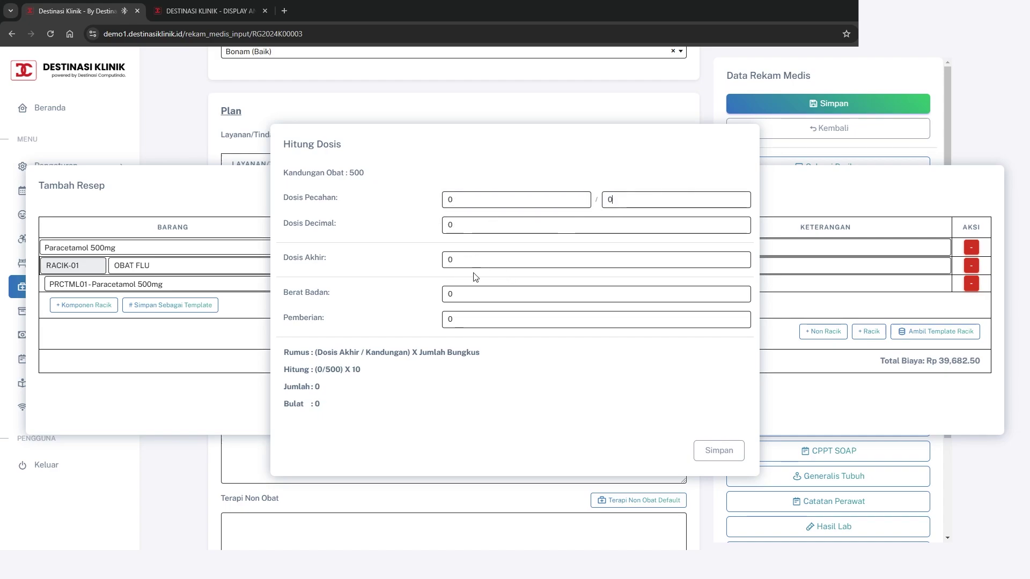
{"action": "left_click_drag", "start_coordinate": [472, 260], "coordinate": [436, 261]}
{"action": "type", "text": "250"}
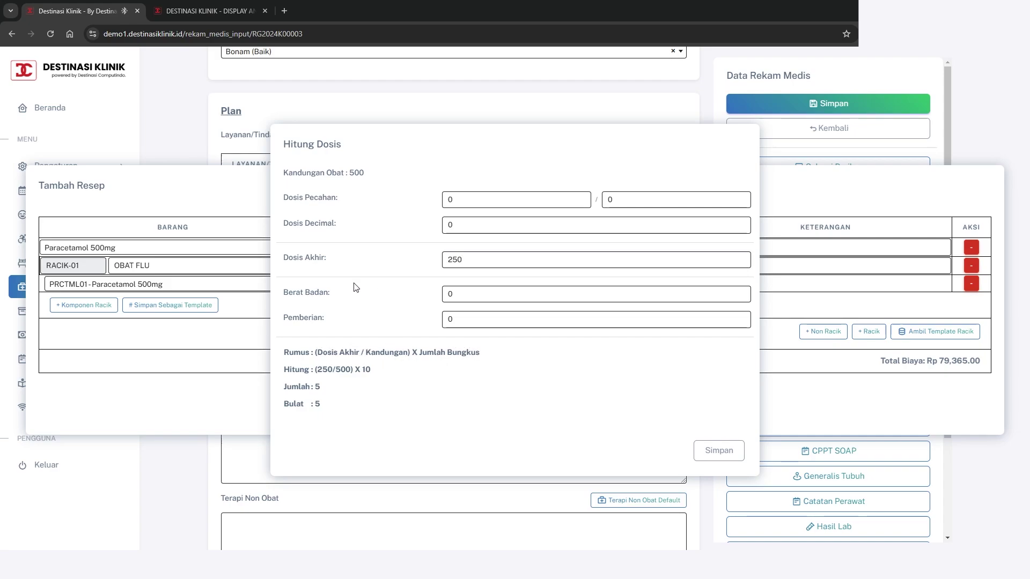
{"action": "double_click", "coordinate": [443, 260]}
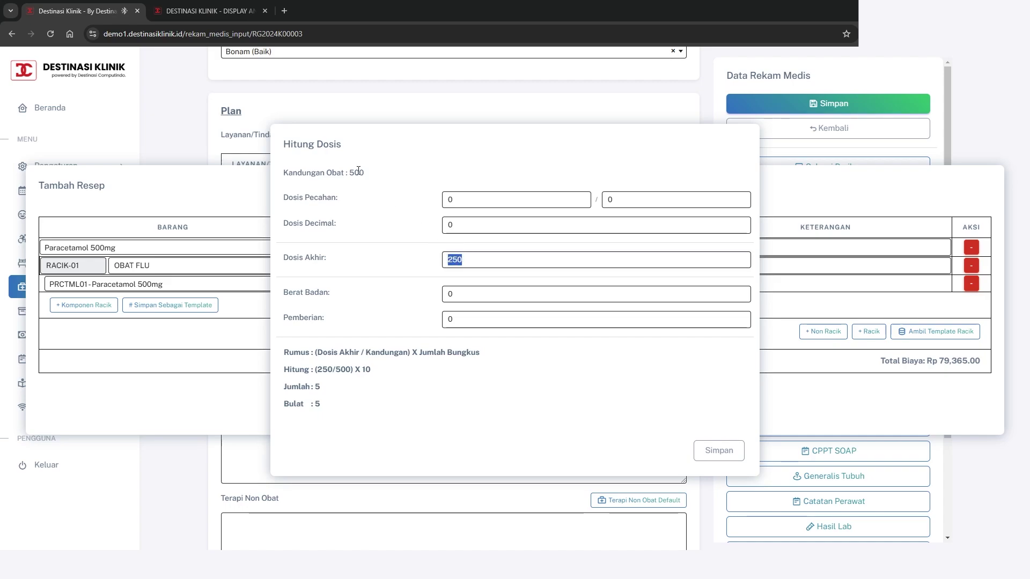
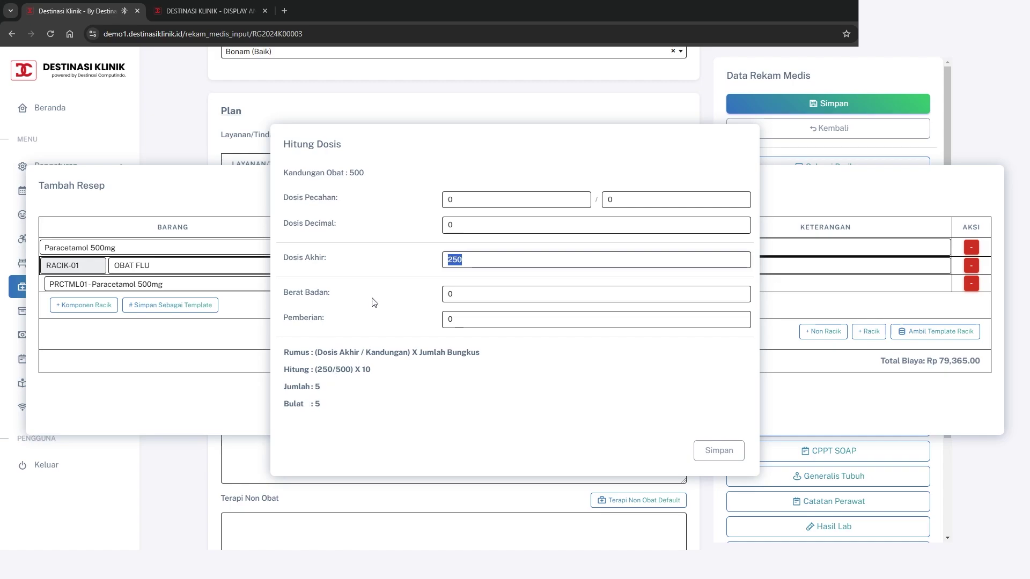
Enter body weight 16 and 3 administrations so the paracetamol quantity 26.67 rounds to 27
{"action": "left_click", "coordinate": [465, 293]}
{"action": "type", "text": "16"}
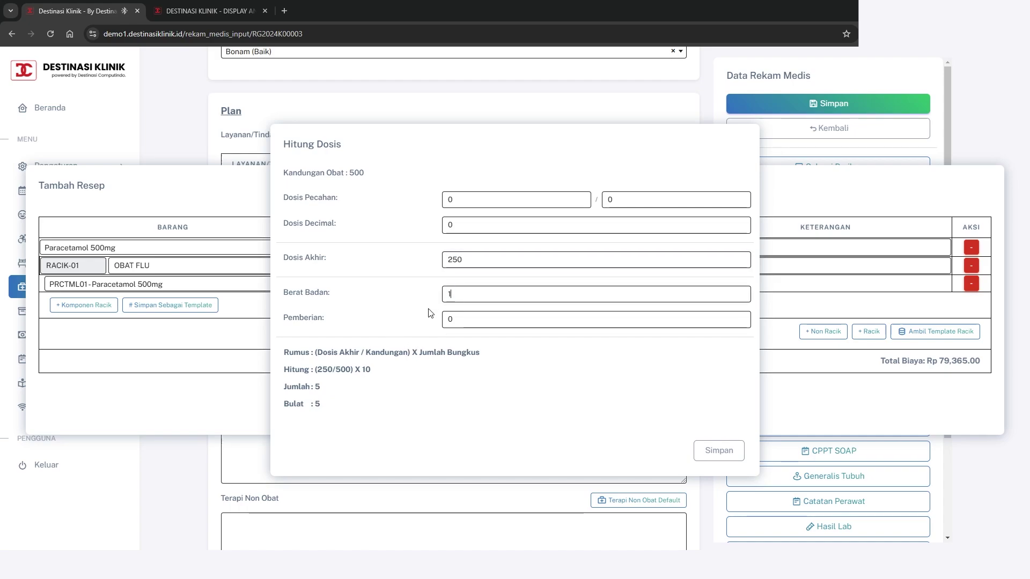
{"action": "left_click", "coordinate": [486, 322]}
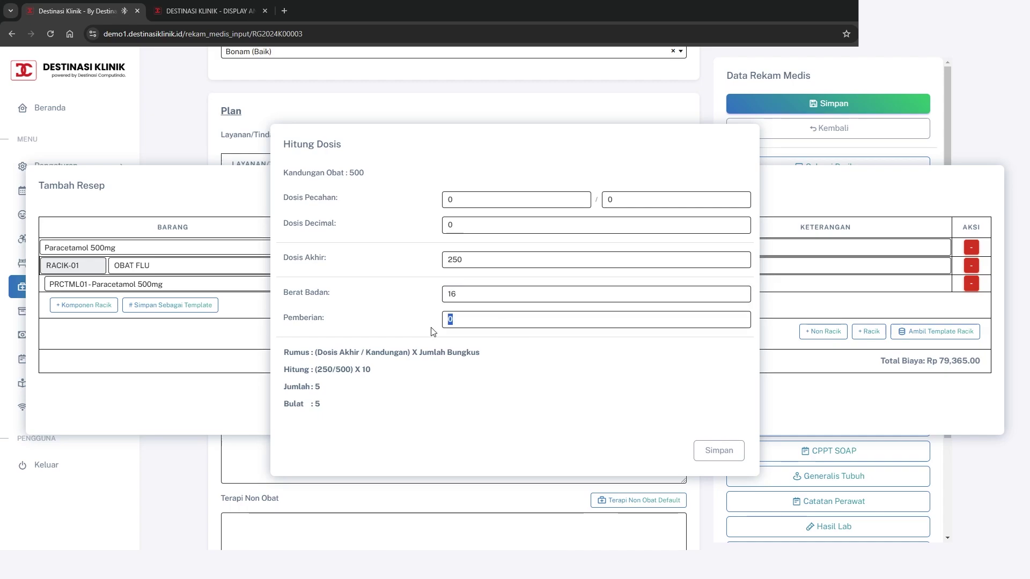
{"action": "type", "text": "3"}
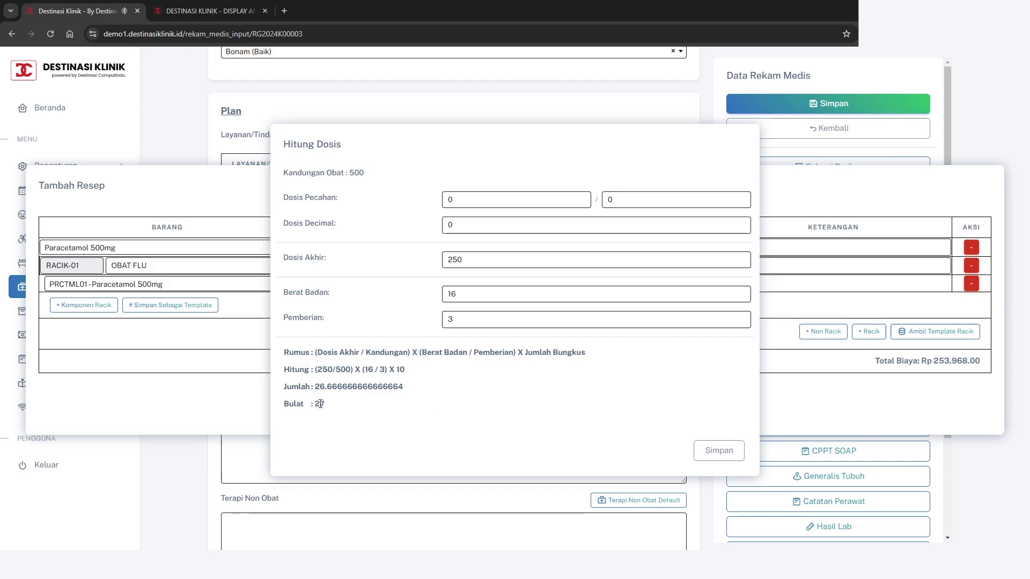
{"action": "left_click_drag", "start_coordinate": [315, 402], "coordinate": [336, 409]}
{"action": "left_click", "coordinate": [337, 407]}
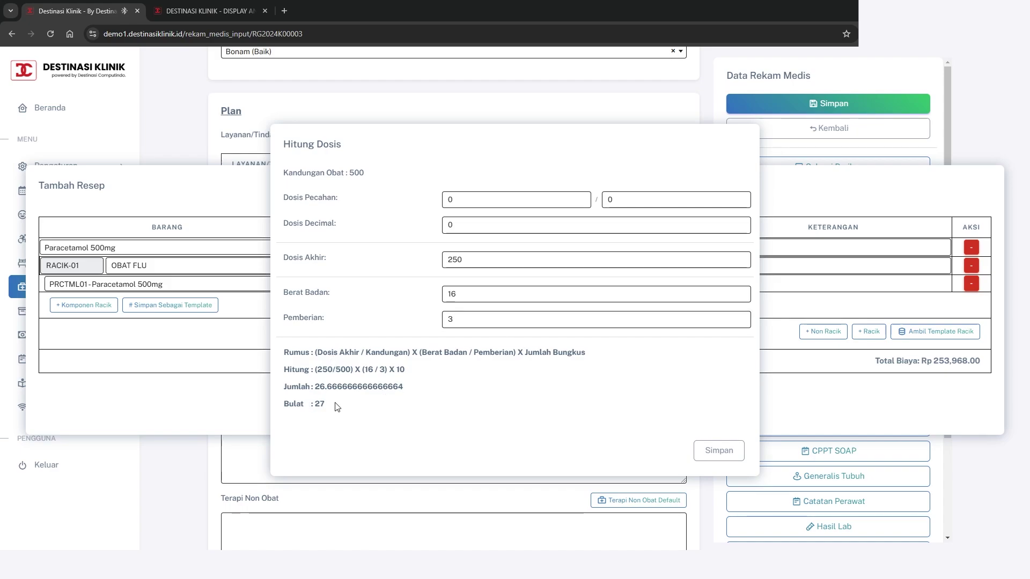
Apply the calculated quantity 27 to the paracetamol component
{"action": "left_click", "coordinate": [734, 452]}
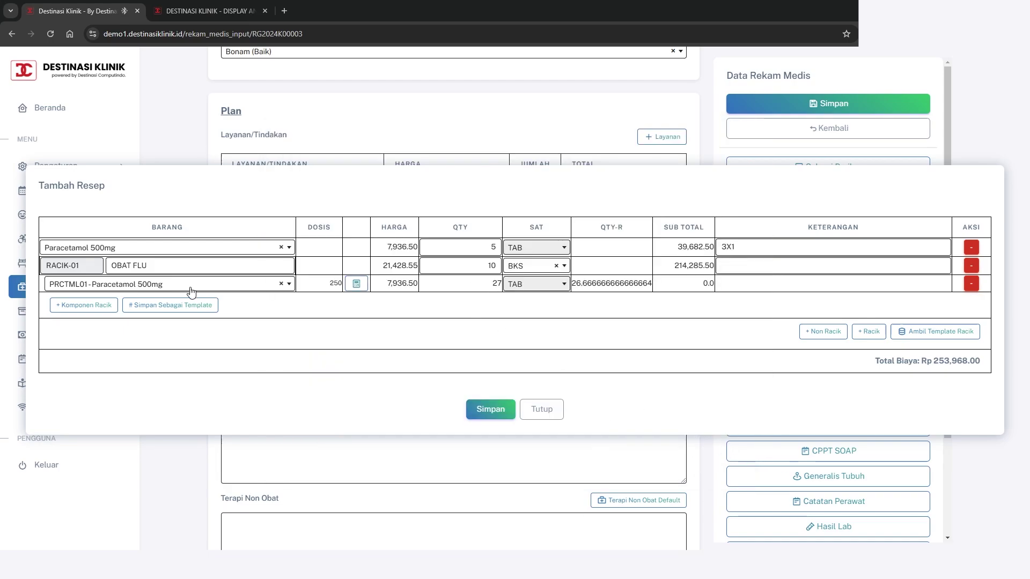
{"action": "double_click", "coordinate": [493, 289]}
{"action": "left_click", "coordinate": [538, 313]}
Rename the compound to 'OBAT FLU TEMPLATE' and save it as a template
{"action": "left_click", "coordinate": [181, 267]}
{"action": "type", "text": "TEMPLATE"}
{"action": "left_click", "coordinate": [192, 306]}
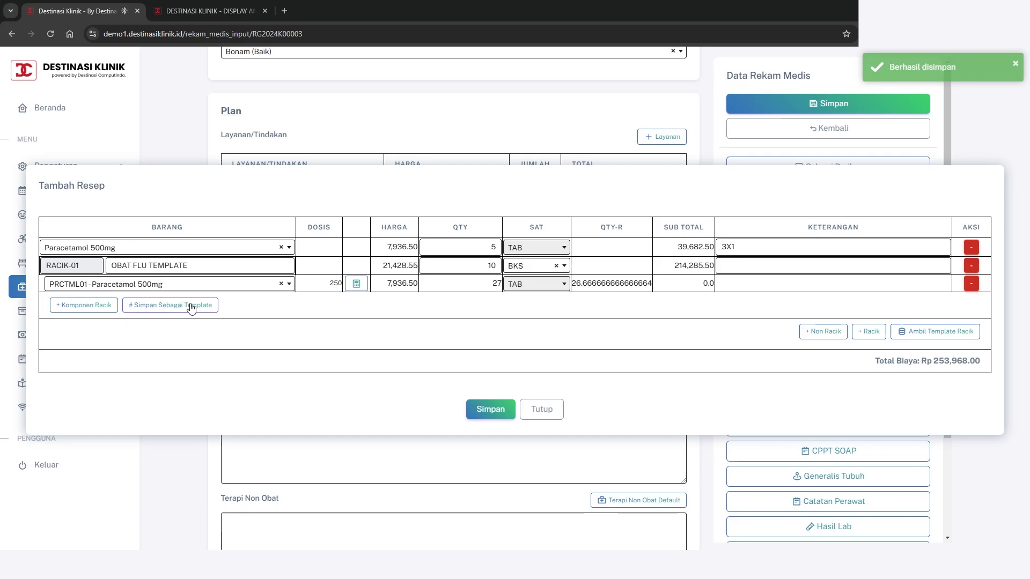
Delete the compound rows and re-add them from the saved OBAT FLU TEMPLATE, totalling Rp 253,968.00
{"action": "left_click", "coordinate": [946, 335]}
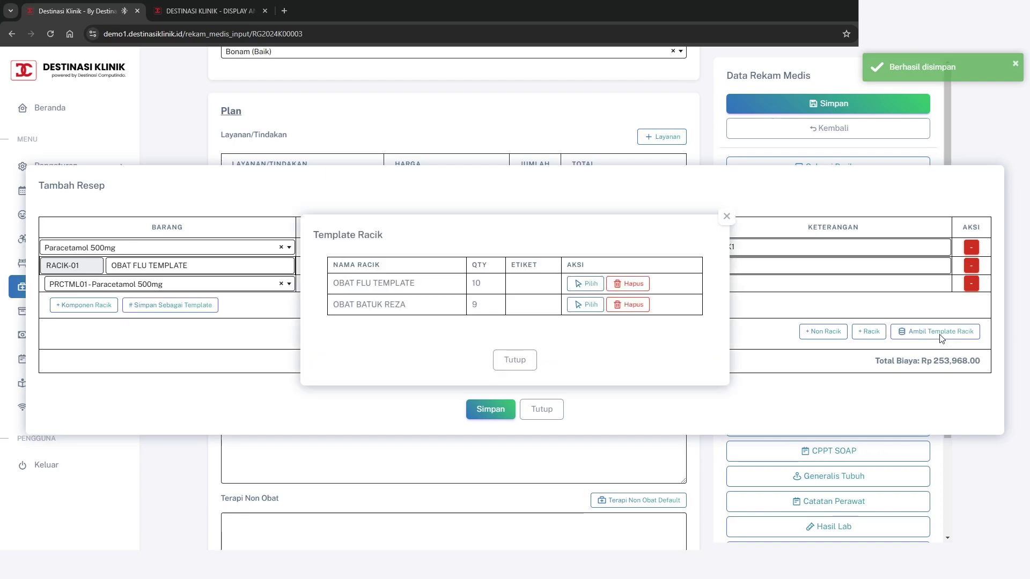
{"action": "left_click", "coordinate": [494, 362]}
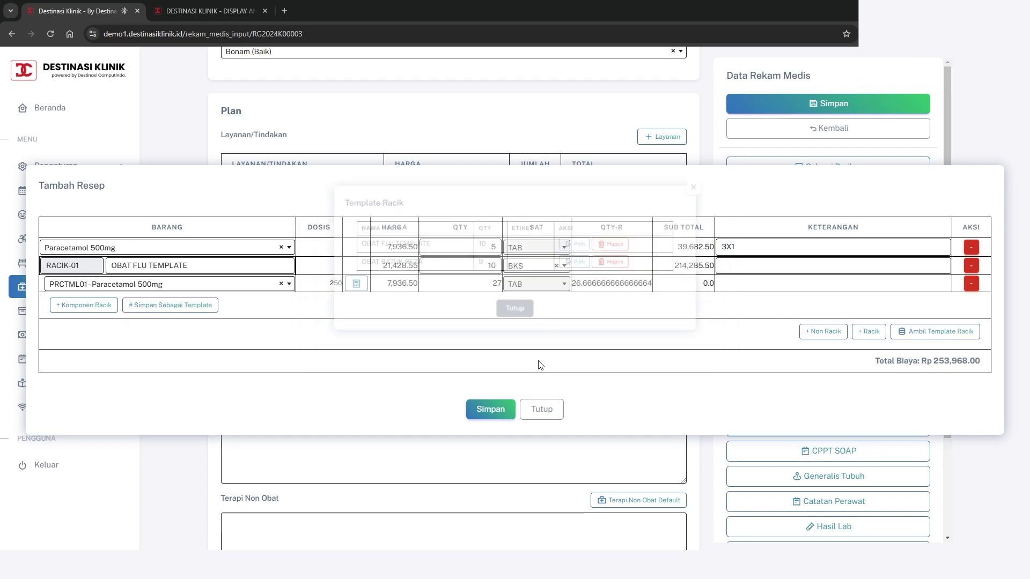
{"action": "left_click", "coordinate": [919, 335]}
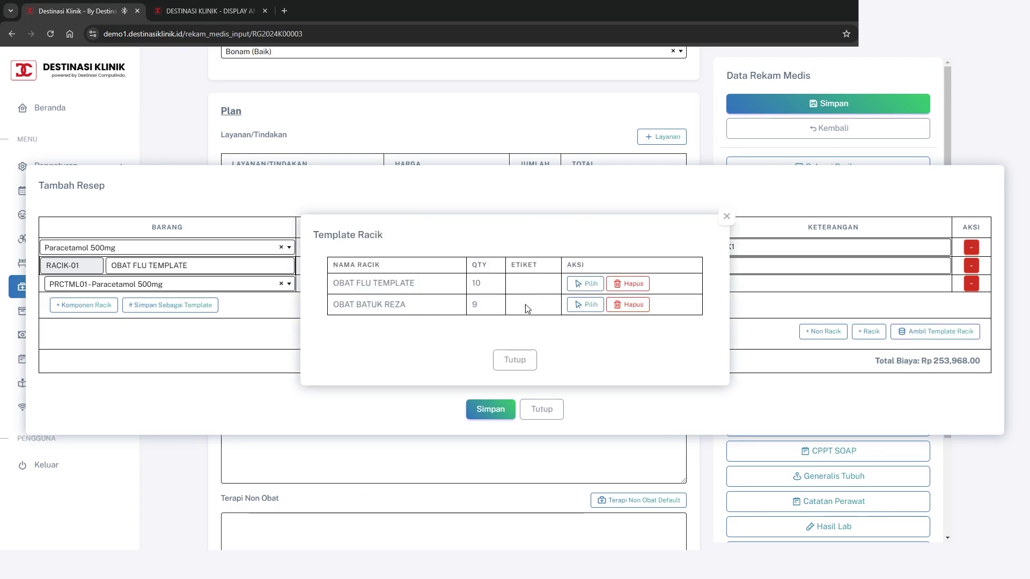
{"action": "left_click", "coordinate": [510, 360]}
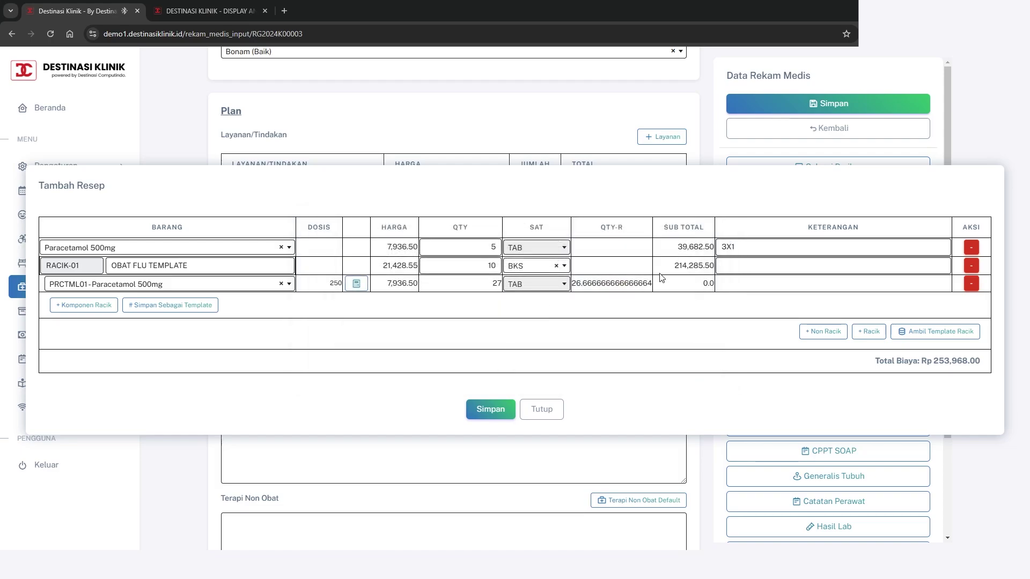
{"action": "left_click", "coordinate": [971, 267]}
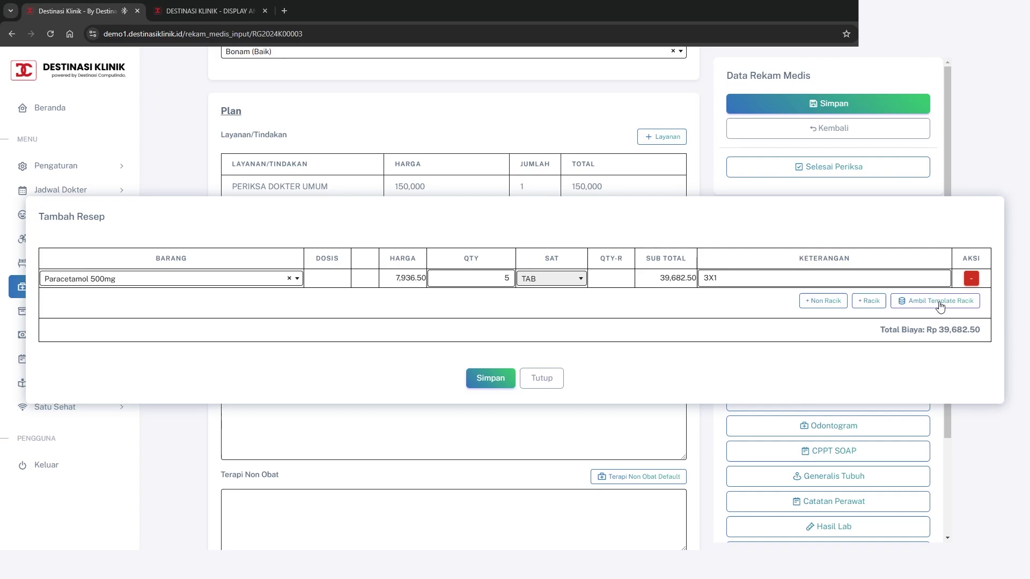
{"action": "left_click", "coordinate": [933, 301]}
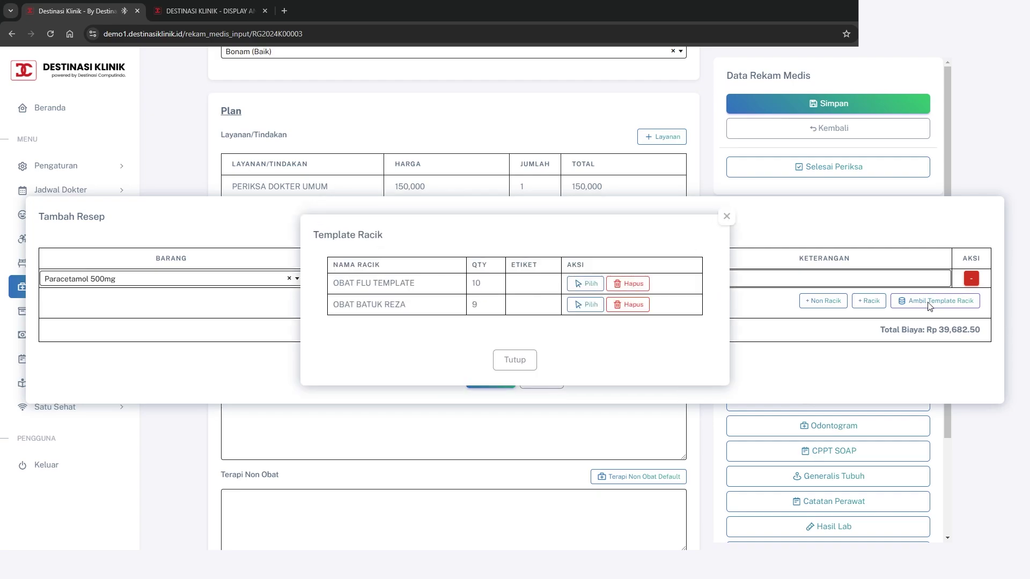
{"action": "left_click", "coordinate": [586, 284]}
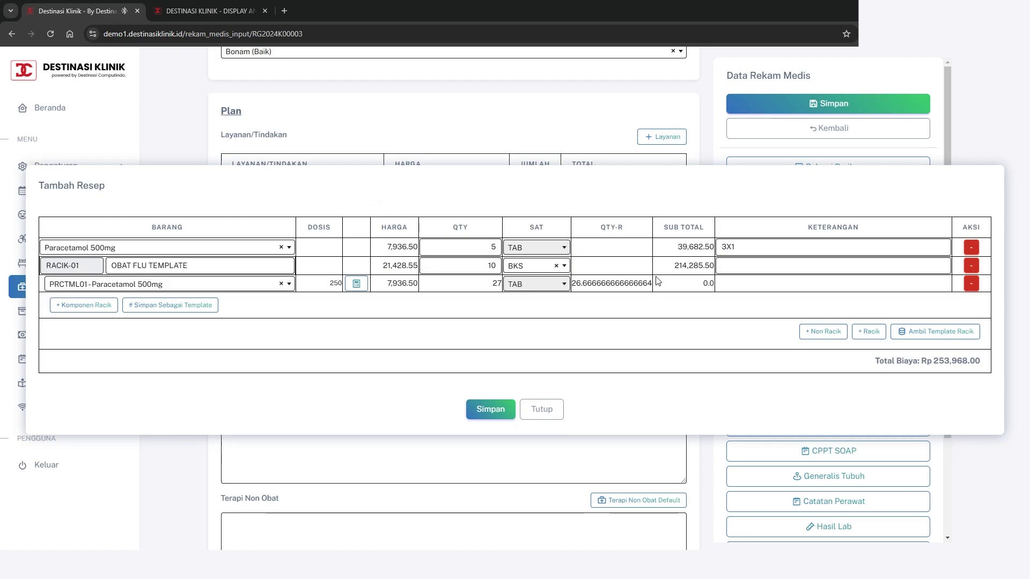
{"action": "left_click", "coordinate": [753, 269]}
Save the prescription with usage 3 X 1 (Rp 253,968.00) and finish the examination
{"action": "type", "text": "3 X 1"}
{"action": "left_click", "coordinate": [484, 412]}
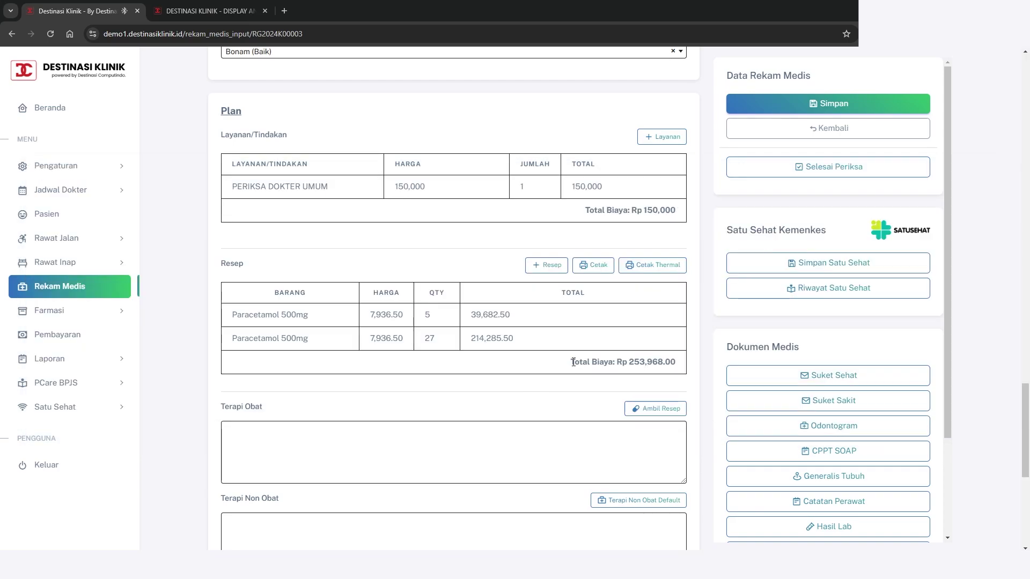
{"action": "left_click_drag", "start_coordinate": [573, 362], "coordinate": [677, 364]}
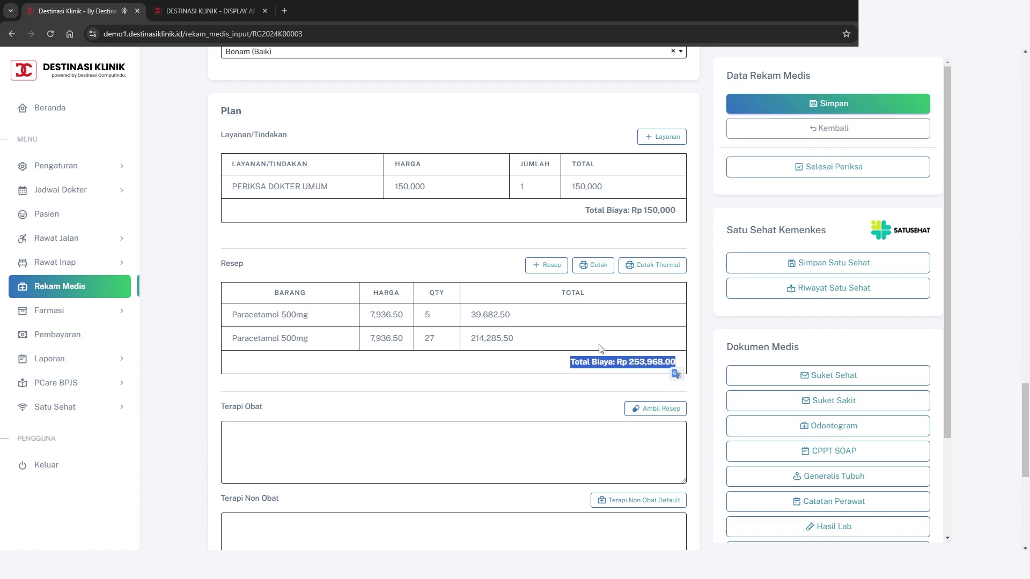
{"action": "left_click", "coordinate": [648, 362]}
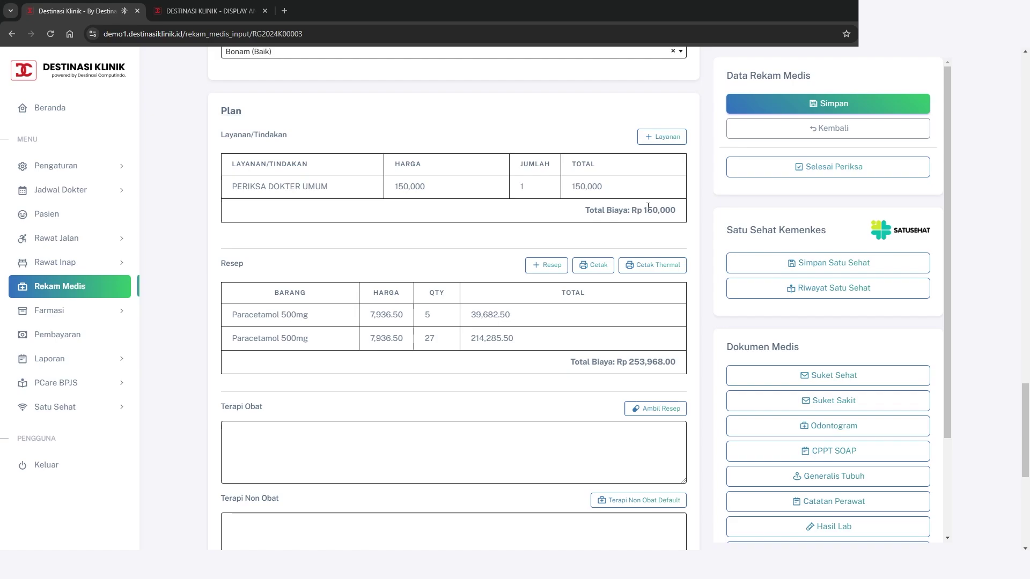
{"action": "left_click_drag", "start_coordinate": [642, 212], "coordinate": [691, 220]}
{"action": "left_click", "coordinate": [691, 219]}
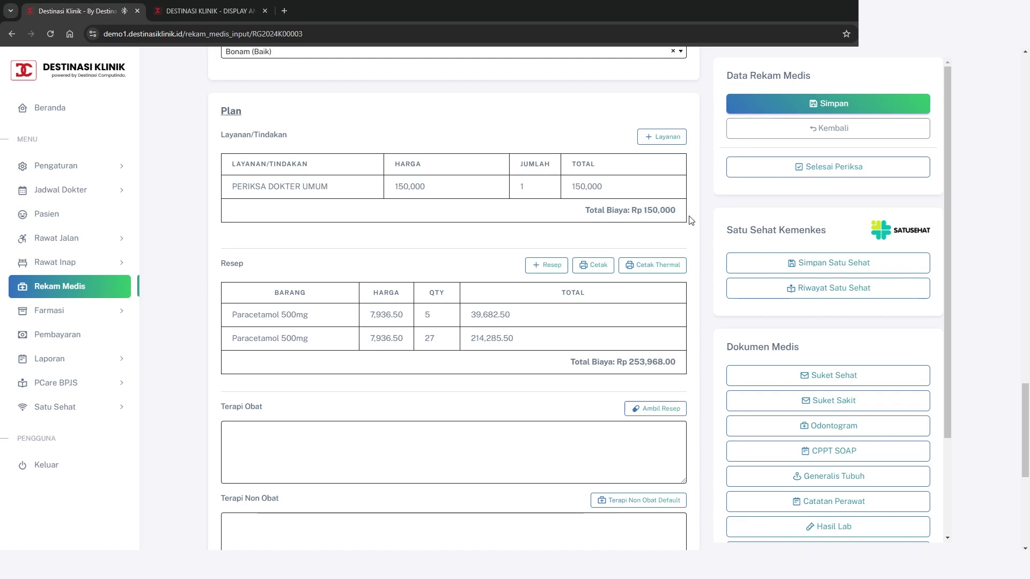
{"action": "left_click", "coordinate": [825, 106]}
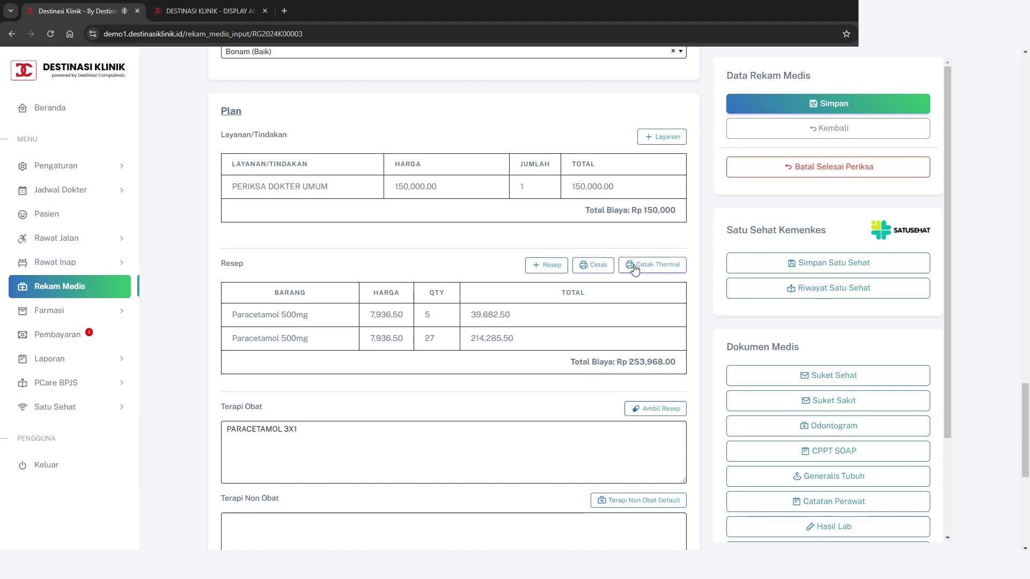
Print the prescription on a 58MM thermal printer via the paired RPP02N Bluetooth printer
{"action": "left_click", "coordinate": [595, 270]}
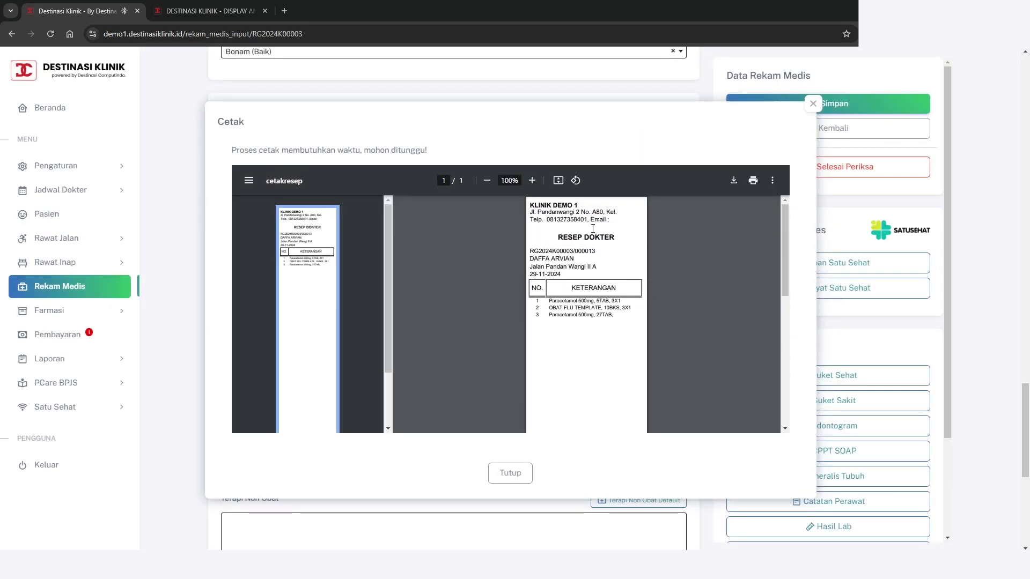
{"action": "left_click", "coordinate": [523, 471]}
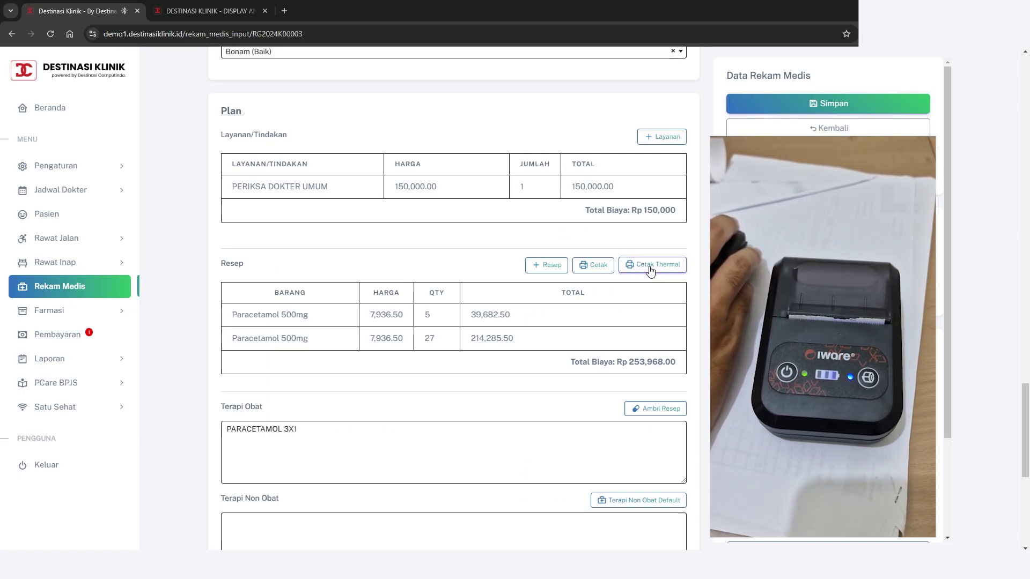
{"action": "left_click", "coordinate": [650, 272]}
{"action": "left_click", "coordinate": [499, 299]}
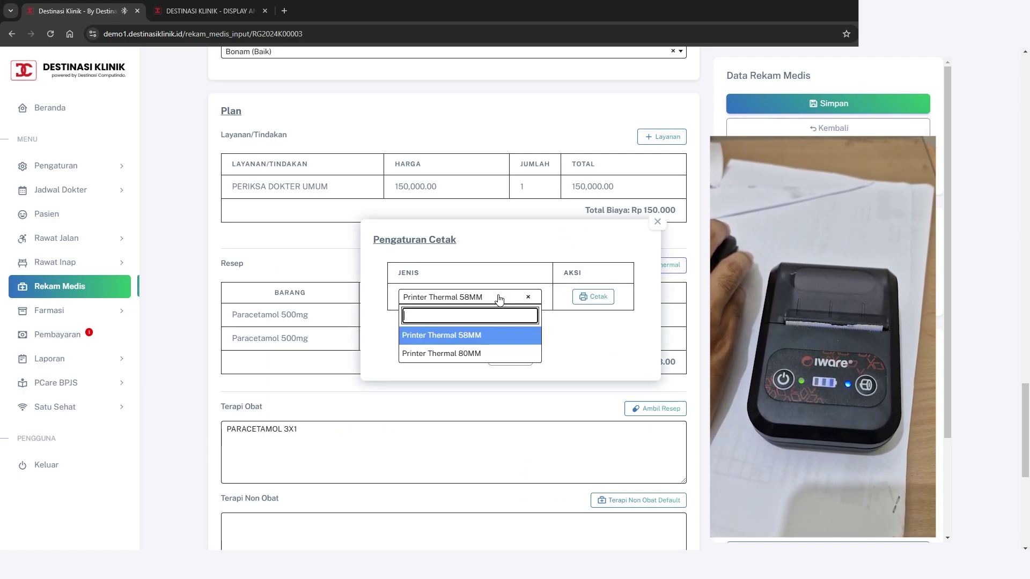
{"action": "left_click", "coordinate": [483, 335]}
{"action": "left_click", "coordinate": [598, 301]}
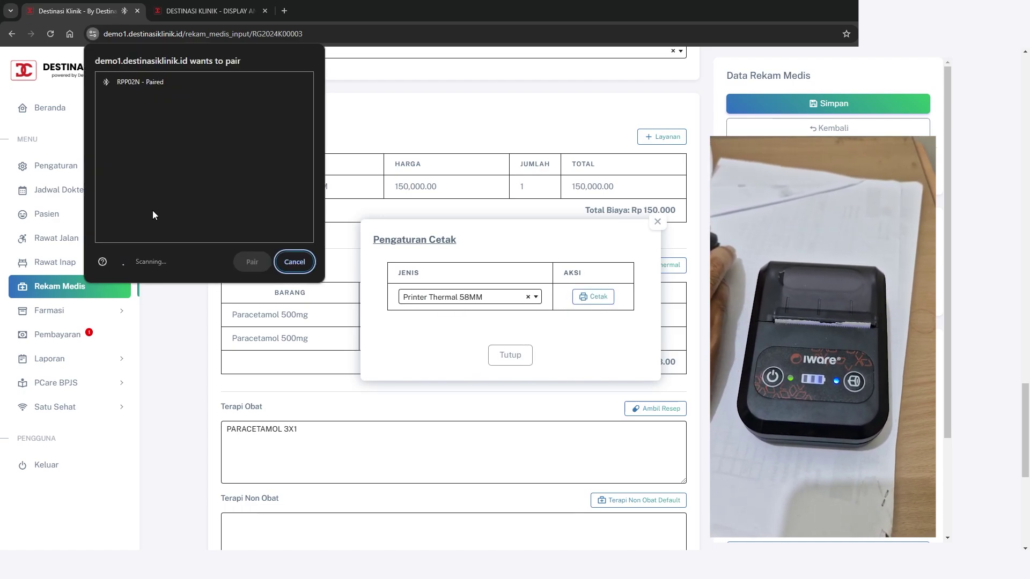
{"action": "left_click", "coordinate": [123, 88]}
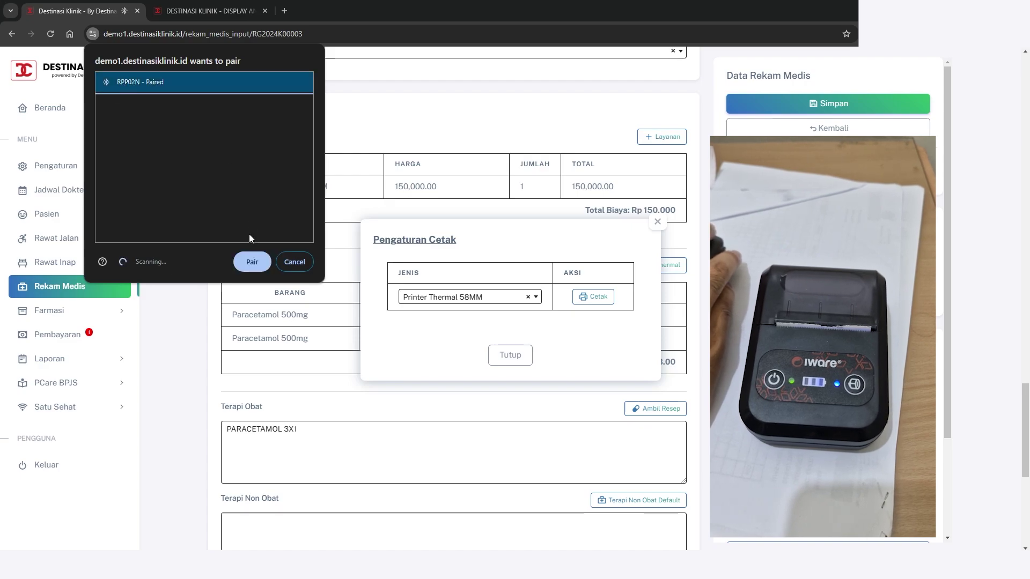
{"action": "left_click", "coordinate": [244, 262]}
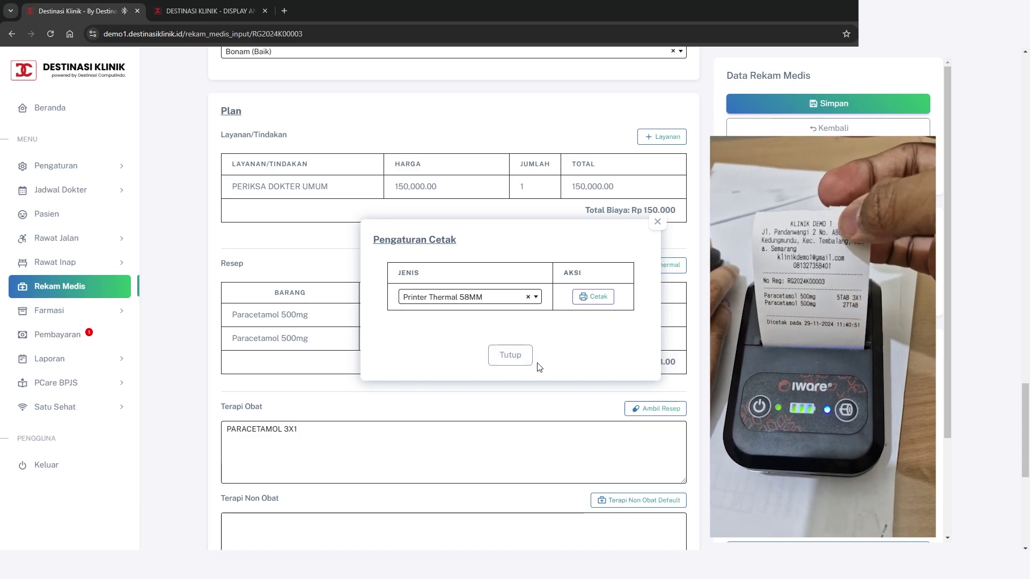
{"action": "left_click", "coordinate": [528, 358]}
Fill the drug therapy notes from the prescription, replace them with a PARACETAMOL entry, and save
{"action": "scroll", "coordinate": [468, 406], "scroll_direction": "down", "scroll_amount": 1}
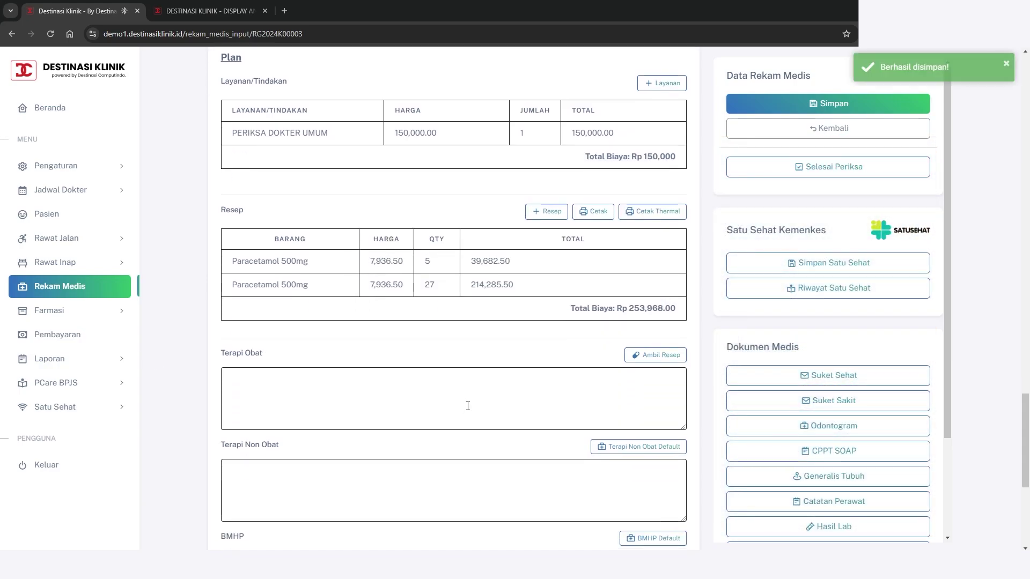
{"action": "scroll", "coordinate": [468, 406], "scroll_direction": "down", "scroll_amount": 3}
{"action": "left_click", "coordinate": [422, 238]}
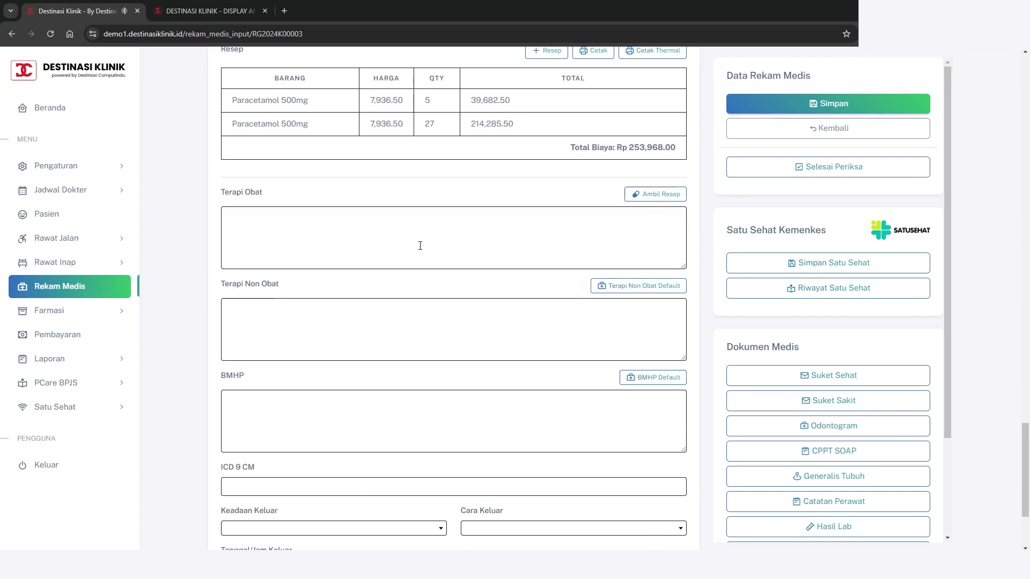
{"action": "scroll", "coordinate": [420, 246], "scroll_direction": "up", "scroll_amount": 1}
{"action": "left_click", "coordinate": [644, 247]}
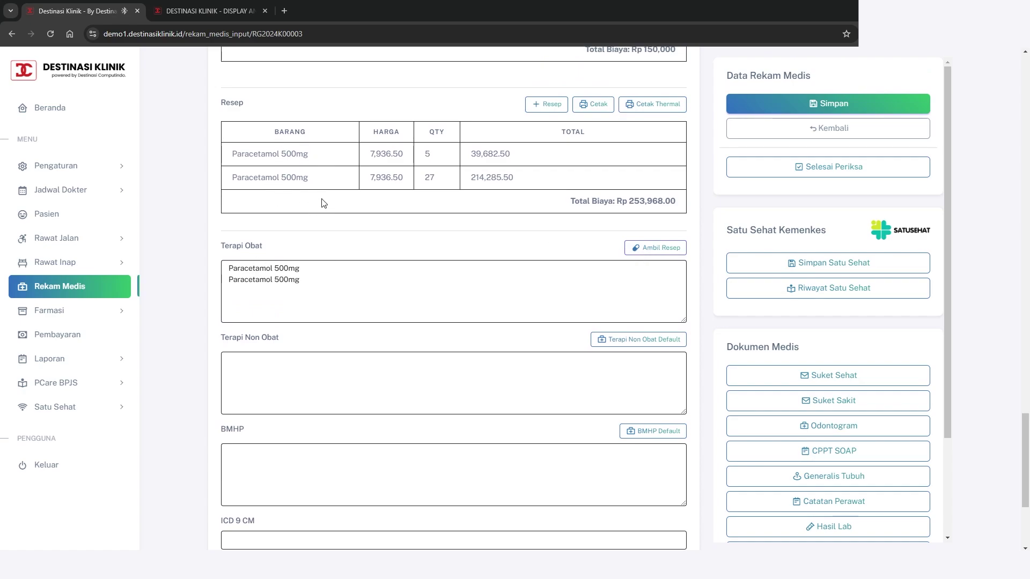
{"action": "left_click_drag", "start_coordinate": [352, 286], "coordinate": [226, 266]}
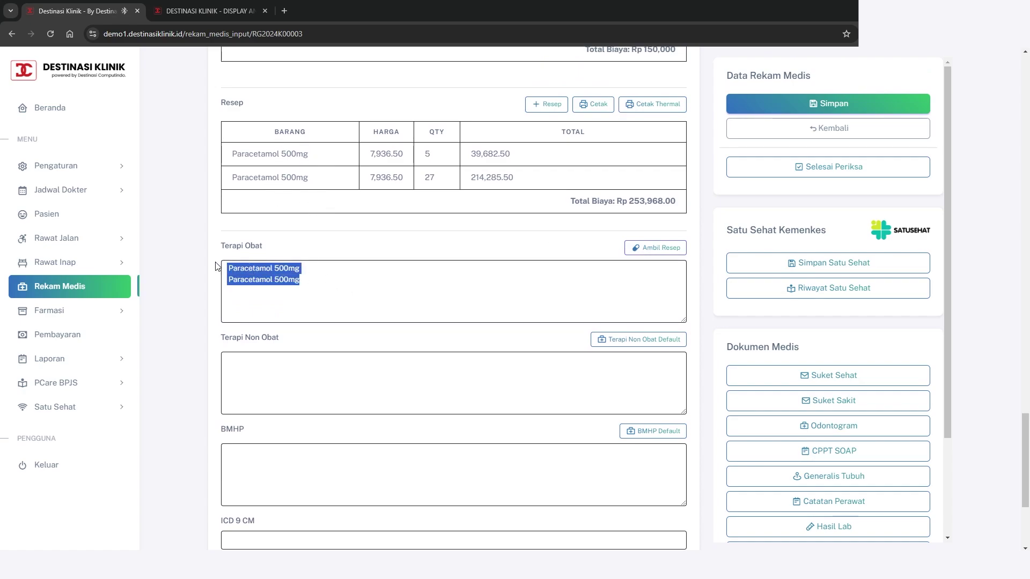
{"action": "type", "text": "P"}
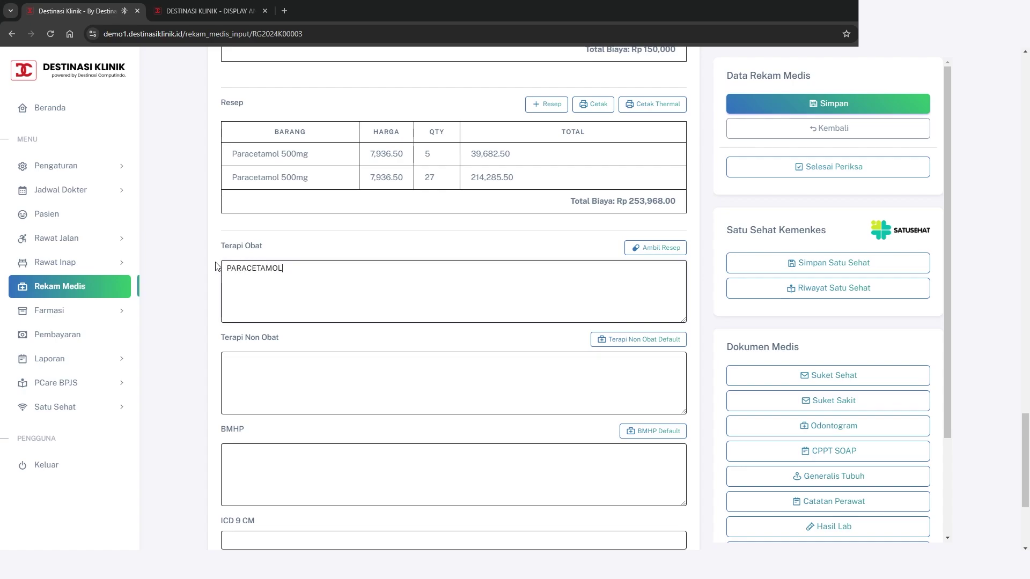
{"action": "type", "text": "ARACETAMOL 1"}
{"action": "left_click", "coordinate": [829, 103]}
Set the discharge status to Berobat Jalan and save the medical record again
{"action": "scroll", "coordinate": [483, 300], "scroll_direction": "down", "scroll_amount": 3}
{"action": "left_click", "coordinate": [416, 217]}
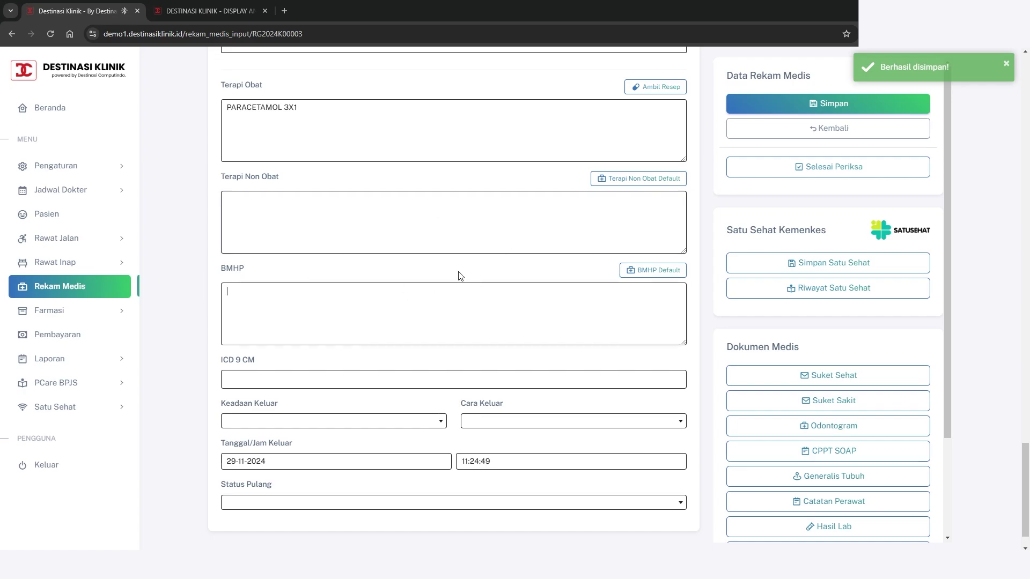
{"action": "scroll", "coordinate": [460, 275], "scroll_direction": "down", "scroll_amount": 1}
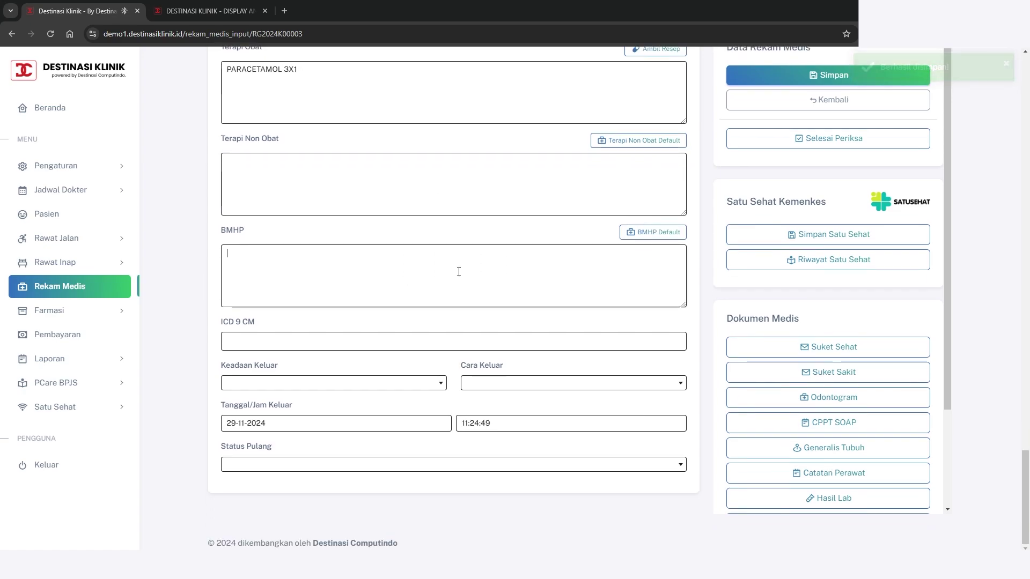
{"action": "scroll", "coordinate": [459, 272], "scroll_direction": "up", "scroll_amount": 1}
{"action": "scroll", "coordinate": [460, 275], "scroll_direction": "down", "scroll_amount": 1}
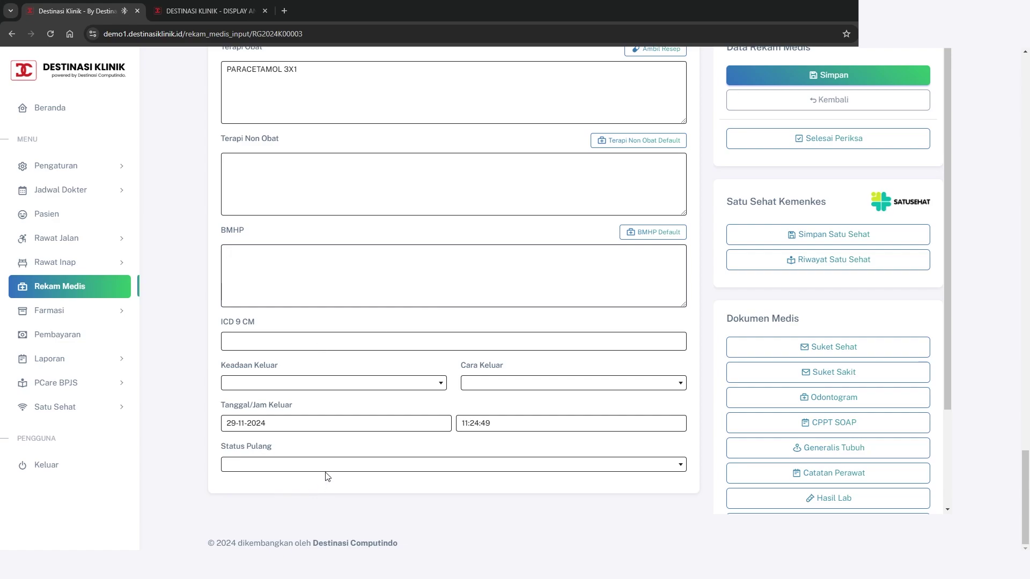
{"action": "left_click", "coordinate": [378, 464]}
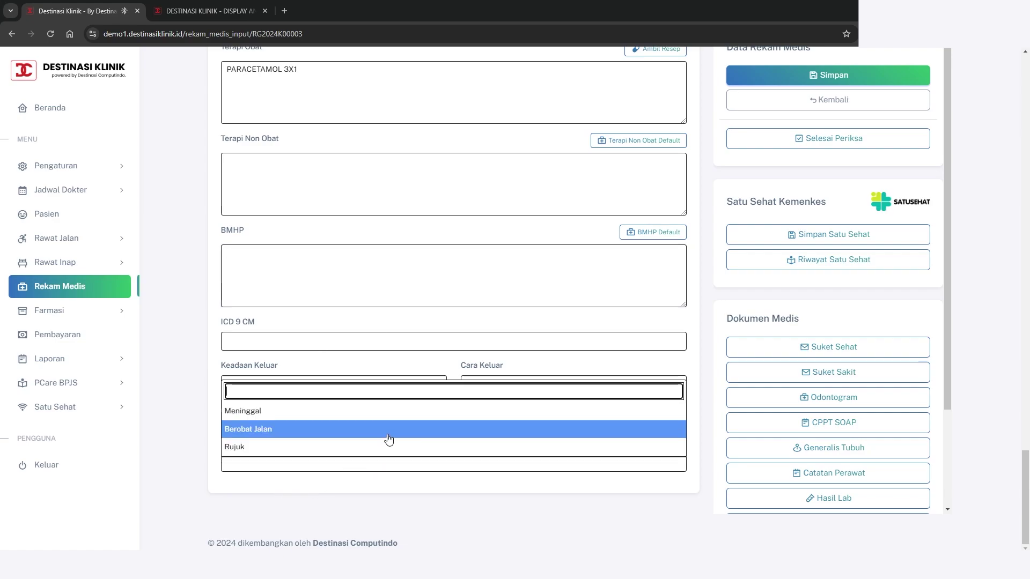
{"action": "left_click", "coordinate": [388, 440]}
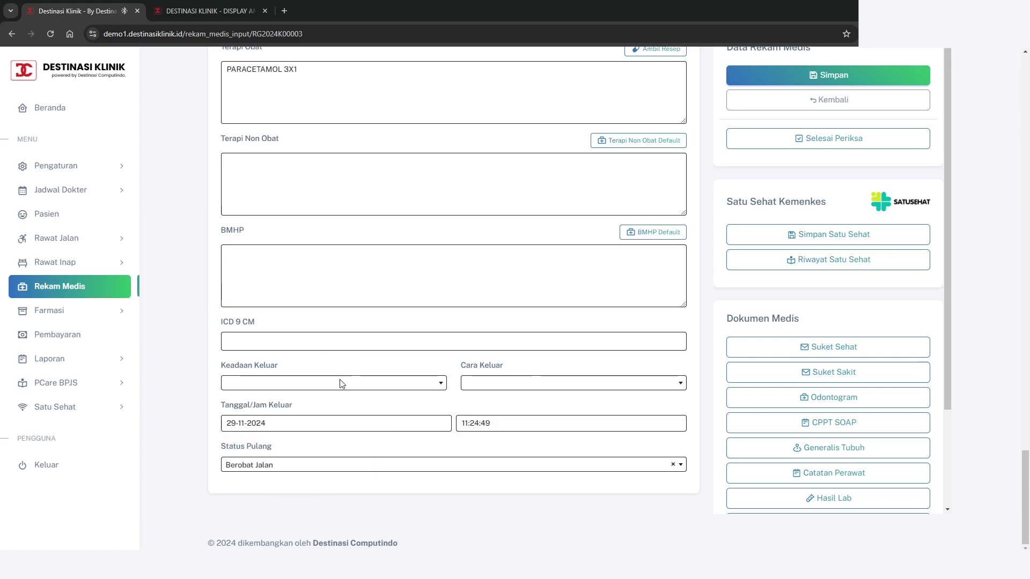
{"action": "scroll", "coordinate": [542, 352], "scroll_direction": "up", "scroll_amount": 2}
{"action": "scroll", "coordinate": [542, 352], "scroll_direction": "down", "scroll_amount": 1}
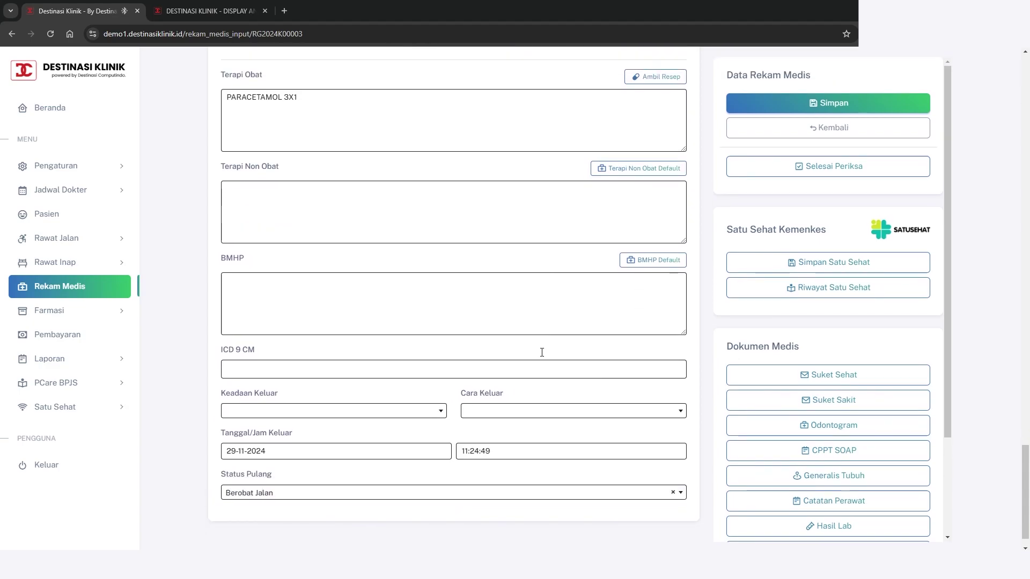
{"action": "scroll", "coordinate": [542, 352], "scroll_direction": "down", "scroll_amount": 1}
{"action": "left_click", "coordinate": [884, 80]}
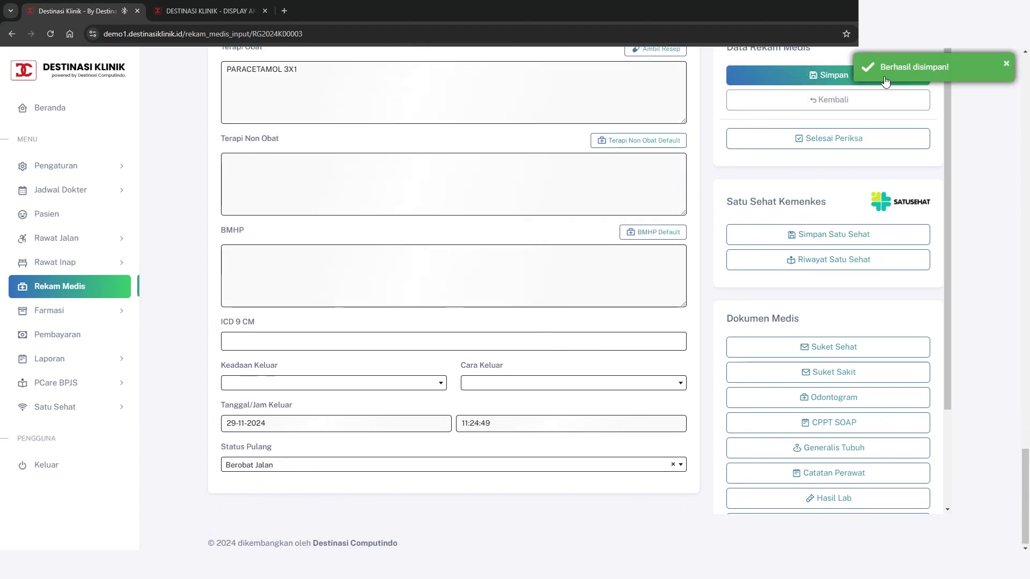
{"action": "scroll", "coordinate": [593, 340], "scroll_direction": "down", "scroll_amount": 4}
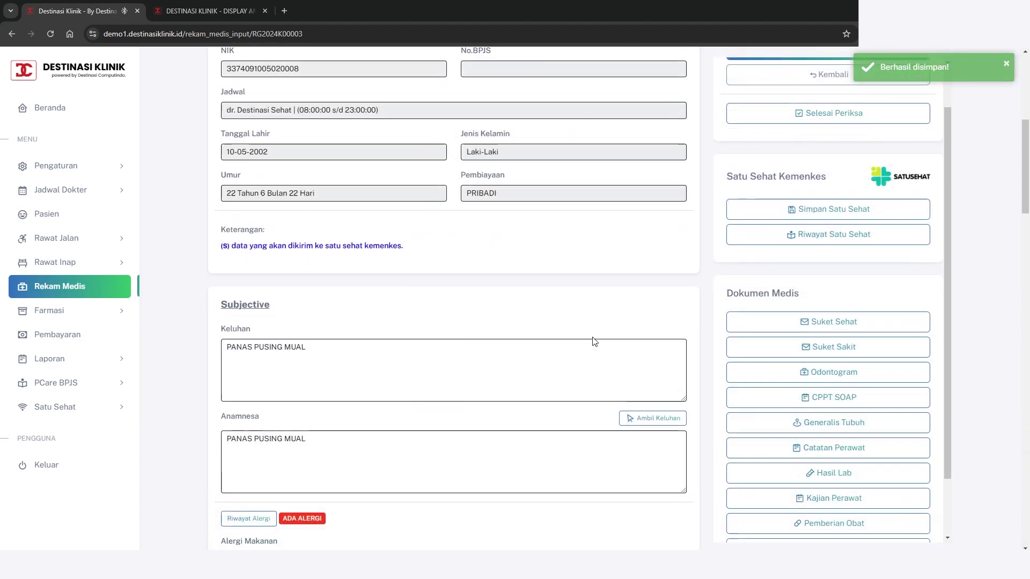
{"action": "scroll", "coordinate": [825, 349], "scroll_direction": "down", "scroll_amount": 2}
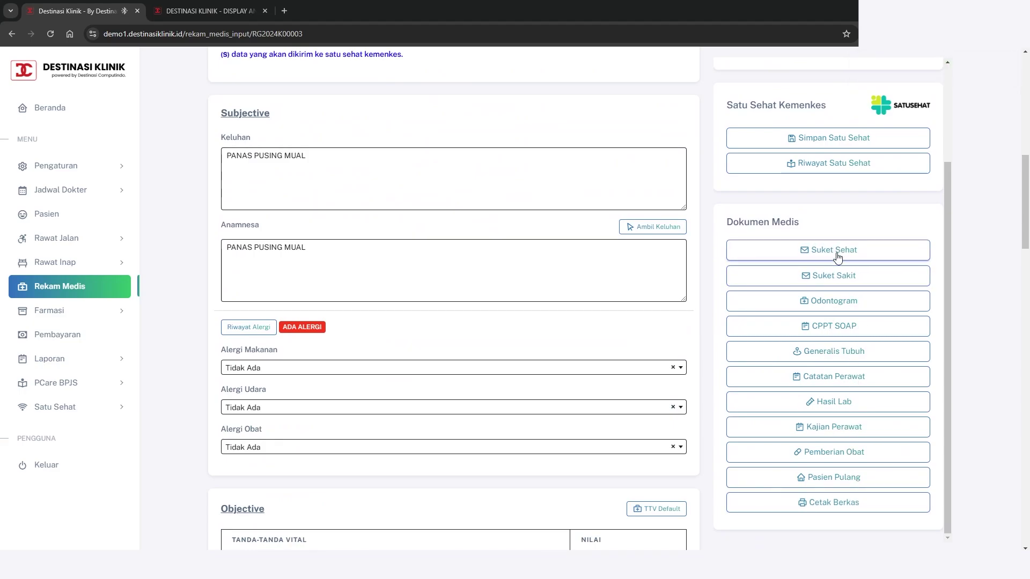
Fill in a health certificate with the patient's address, occupation SWASTA and purpose Daftar, then save it
{"action": "left_click", "coordinate": [837, 257]}
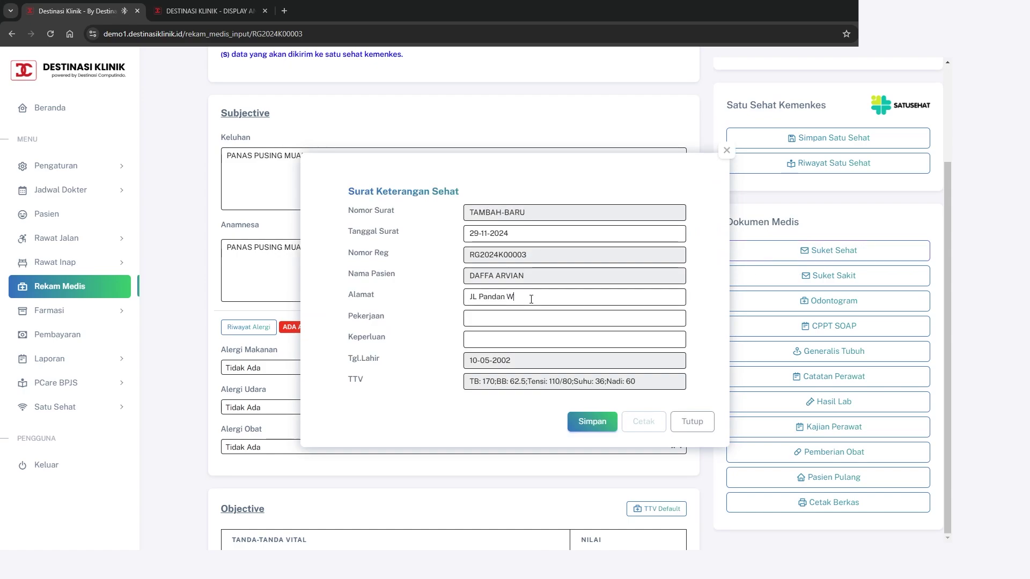
{"action": "type", "text": "i"}
{"action": "key", "text": "Tab"}
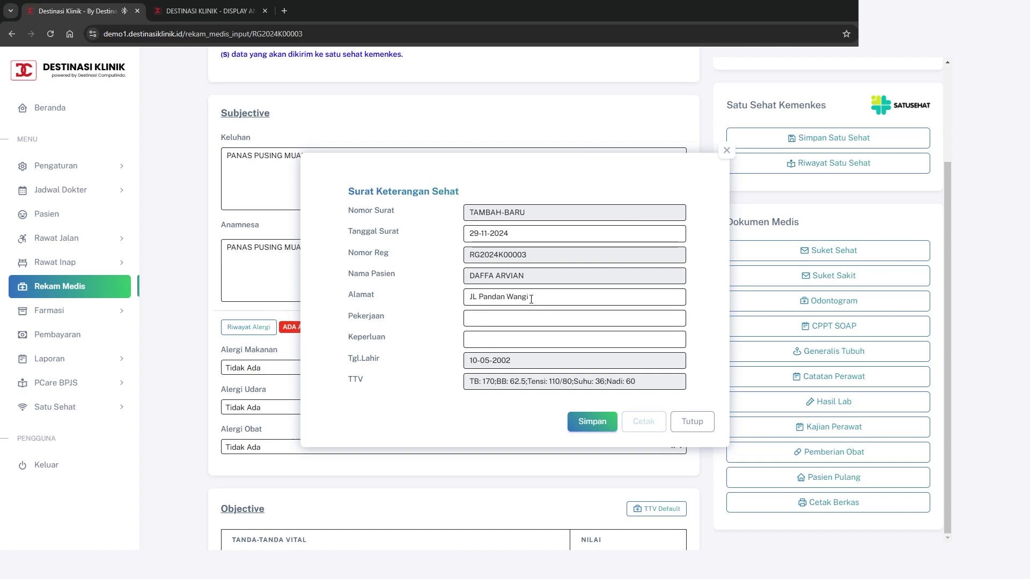
{"action": "type", "text": "SWASTA"}
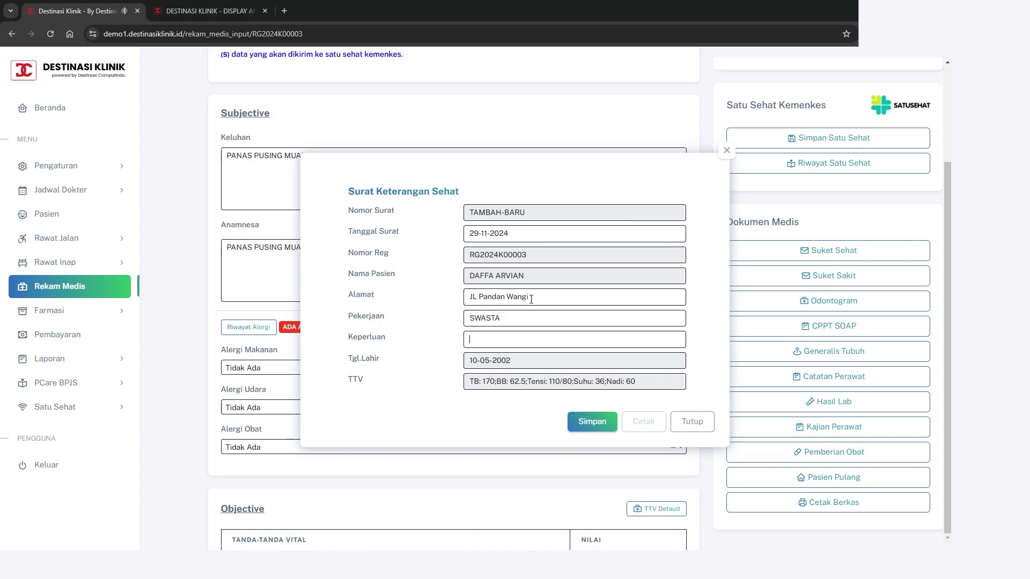
{"action": "type", "text": "Daftar"}
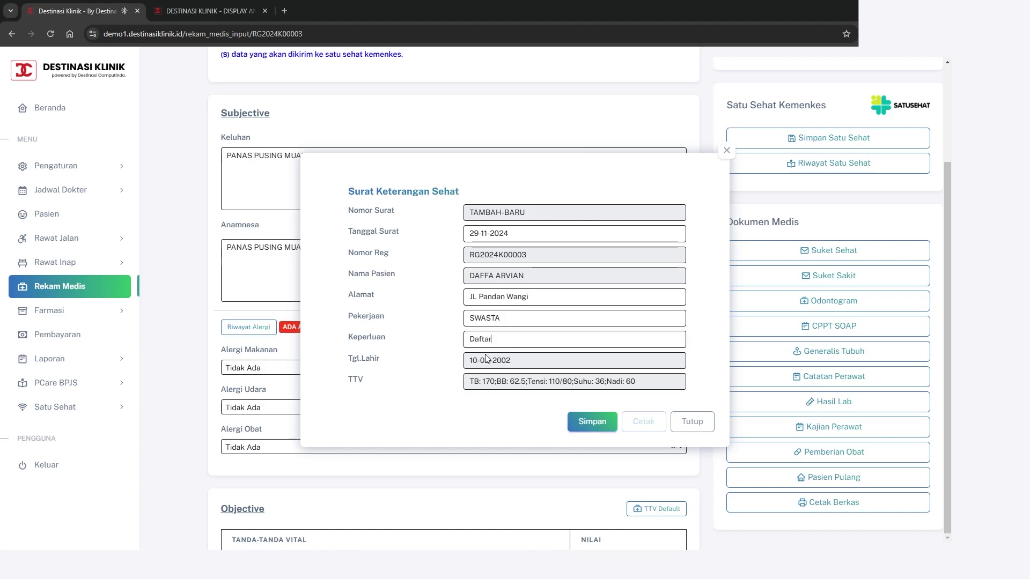
{"action": "left_click", "coordinate": [599, 423]}
Generate the health certificate printout and review its preview before closing it
{"action": "left_click", "coordinate": [635, 427]}
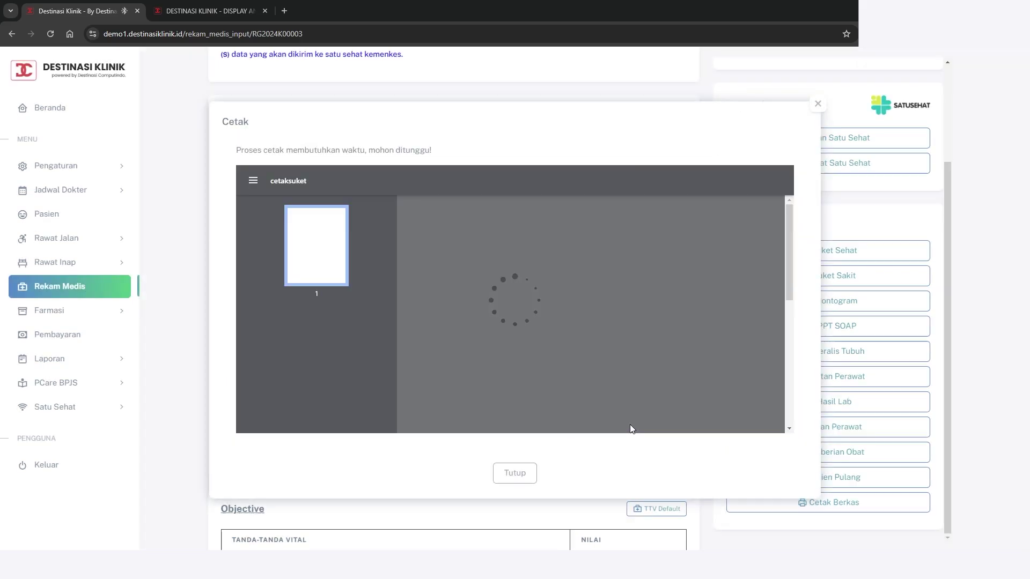
{"action": "scroll", "coordinate": [595, 361], "scroll_direction": "down", "scroll_amount": 2}
{"action": "scroll", "coordinate": [596, 361], "scroll_direction": "up", "scroll_amount": 2}
{"action": "scroll", "coordinate": [595, 358], "scroll_direction": "down", "scroll_amount": 4}
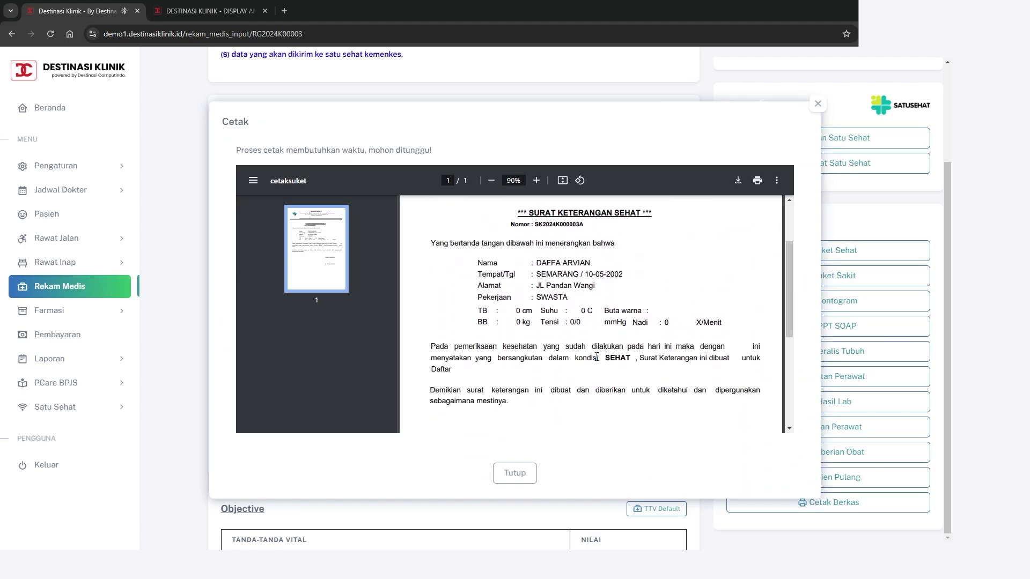
{"action": "scroll", "coordinate": [596, 356], "scroll_direction": "up", "scroll_amount": 4}
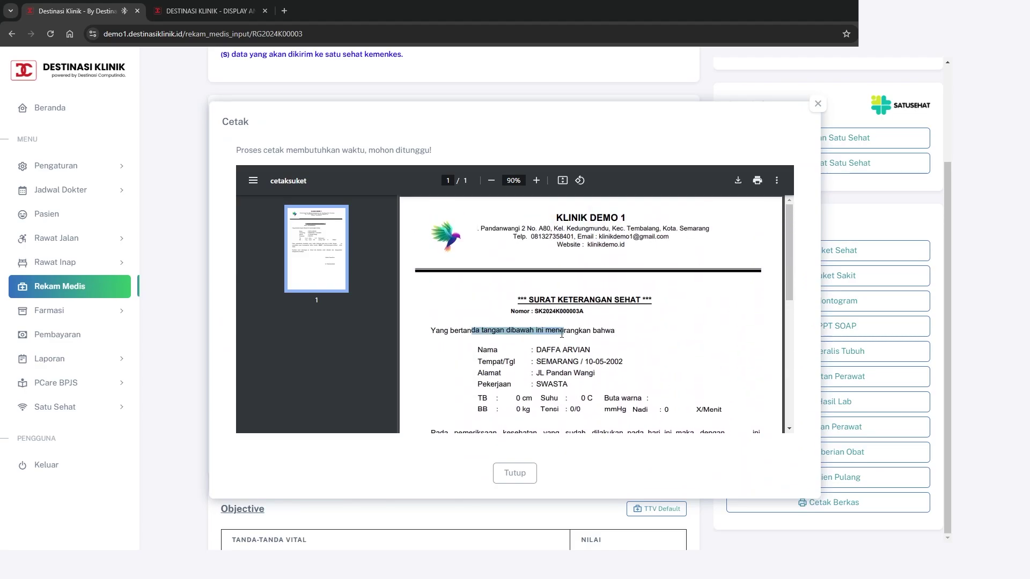
{"action": "scroll", "coordinate": [587, 362], "scroll_direction": "down", "scroll_amount": 1}
{"action": "scroll", "coordinate": [583, 366], "scroll_direction": "up", "scroll_amount": 1}
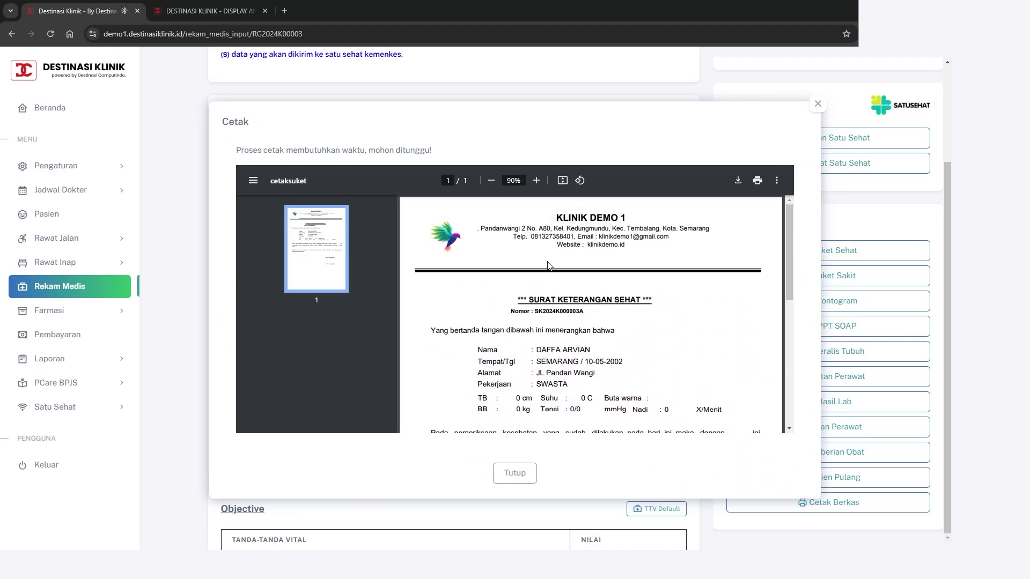
{"action": "scroll", "coordinate": [558, 284], "scroll_direction": "down", "scroll_amount": 3}
{"action": "scroll", "coordinate": [582, 319], "scroll_direction": "up", "scroll_amount": 1}
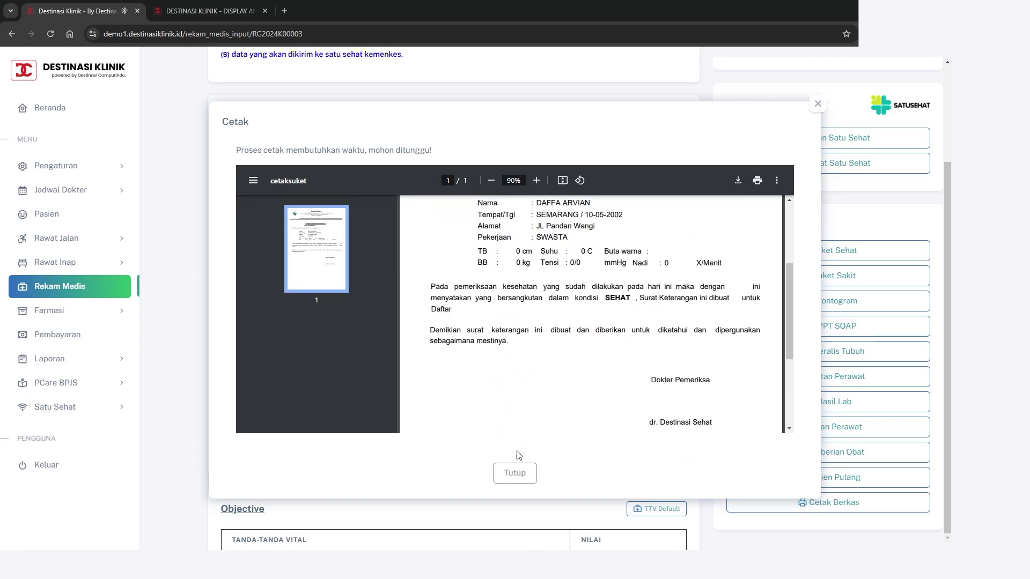
{"action": "left_click", "coordinate": [510, 473]}
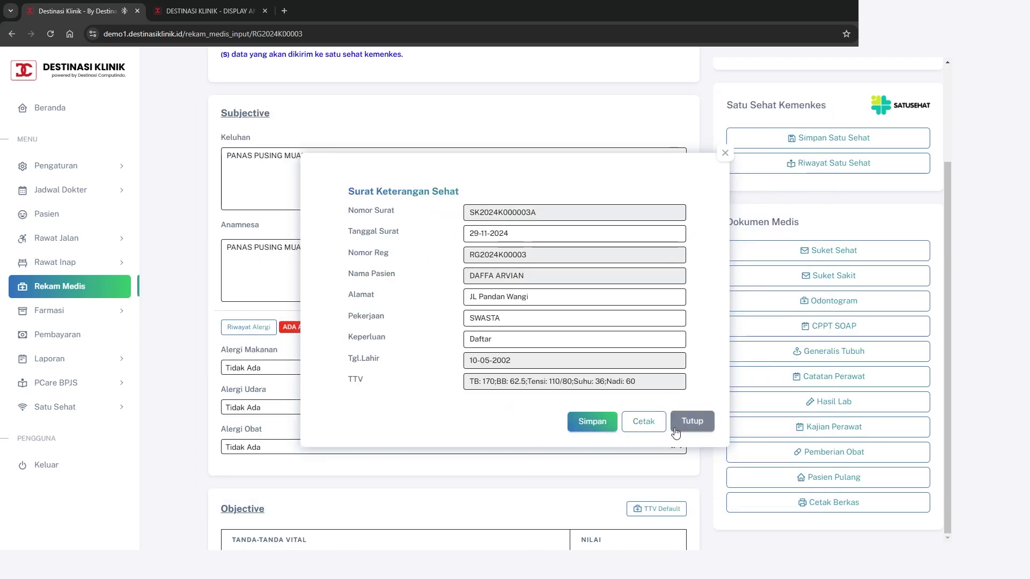
Start a sick-leave letter with the patient's address, occupation SWASTA and purpose Izin
{"action": "left_click", "coordinate": [691, 421]}
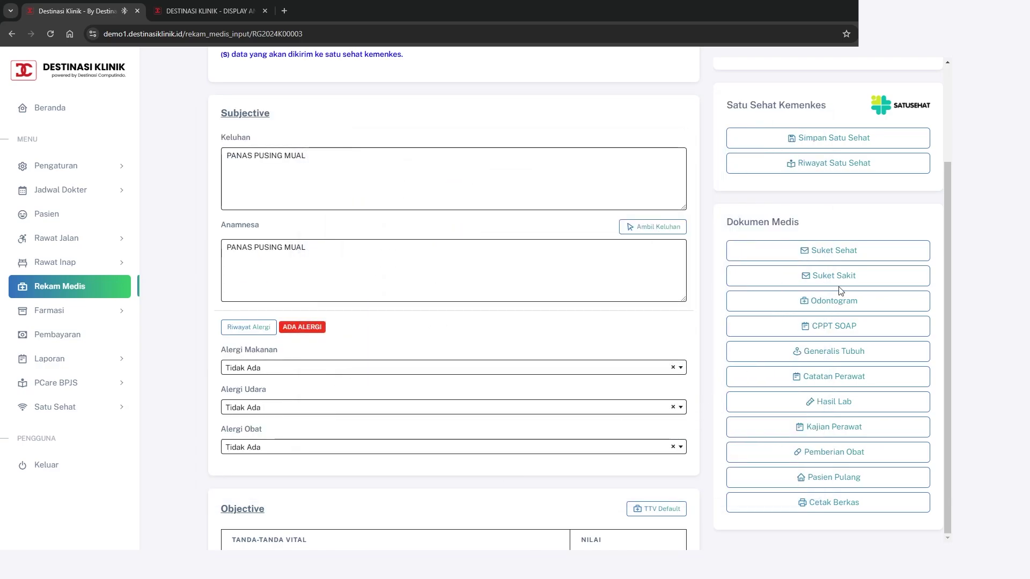
{"action": "left_click", "coordinate": [842, 276]}
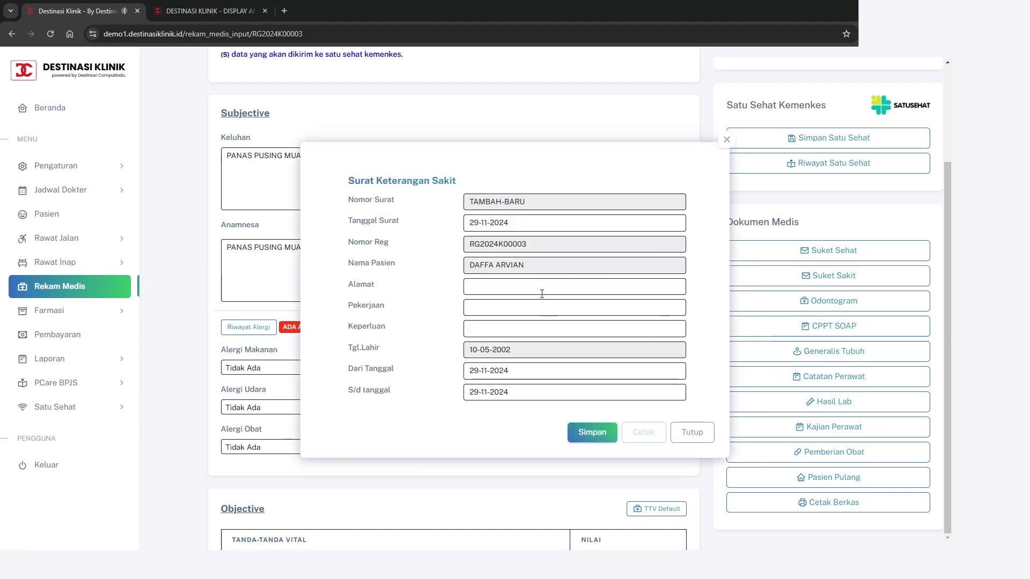
{"action": "left_click", "coordinate": [538, 286]}
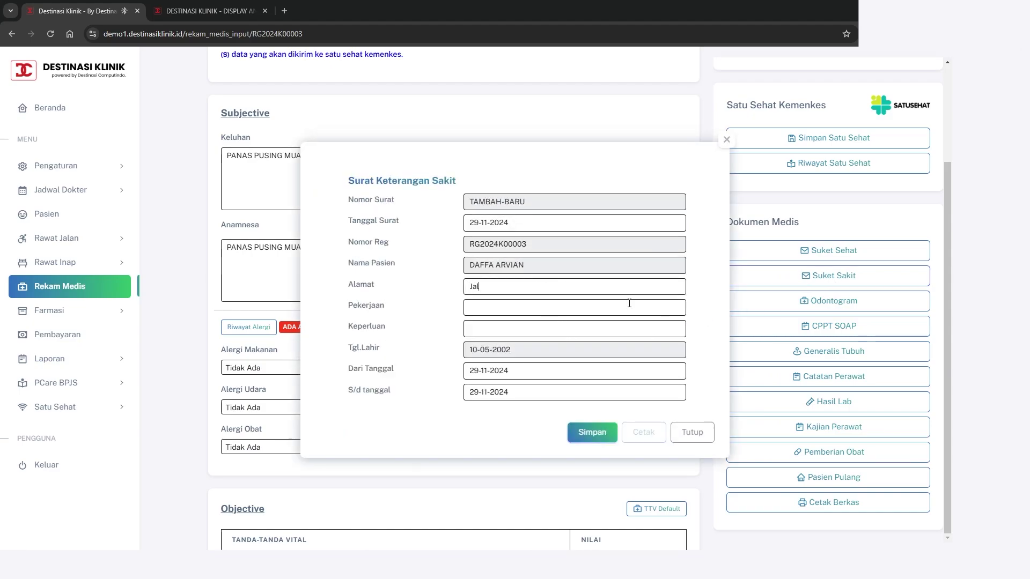
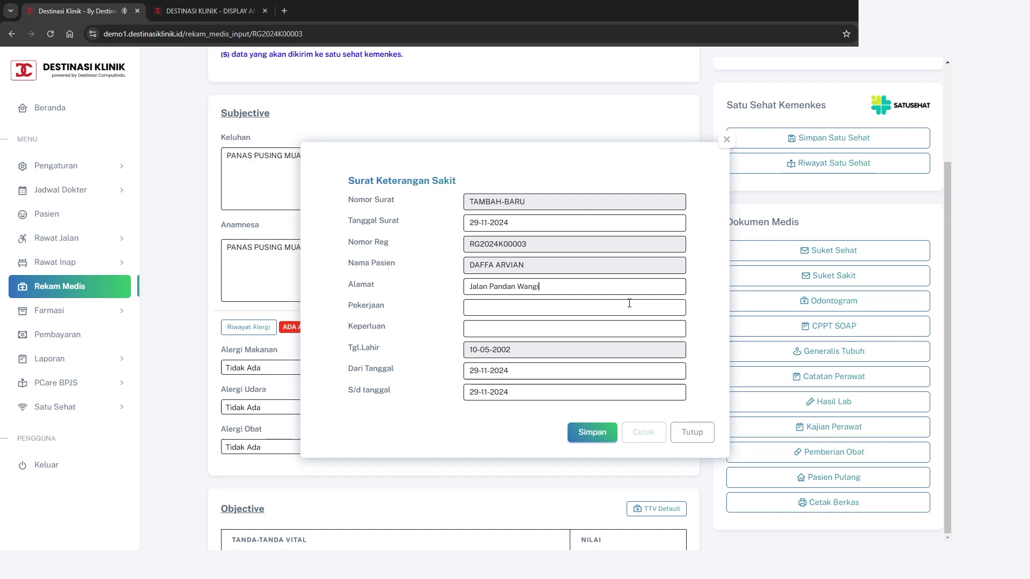
{"action": "left_click", "coordinate": [629, 303]}
{"action": "type", "text": "SWASTA"}
{"action": "key", "text": "Tab"}
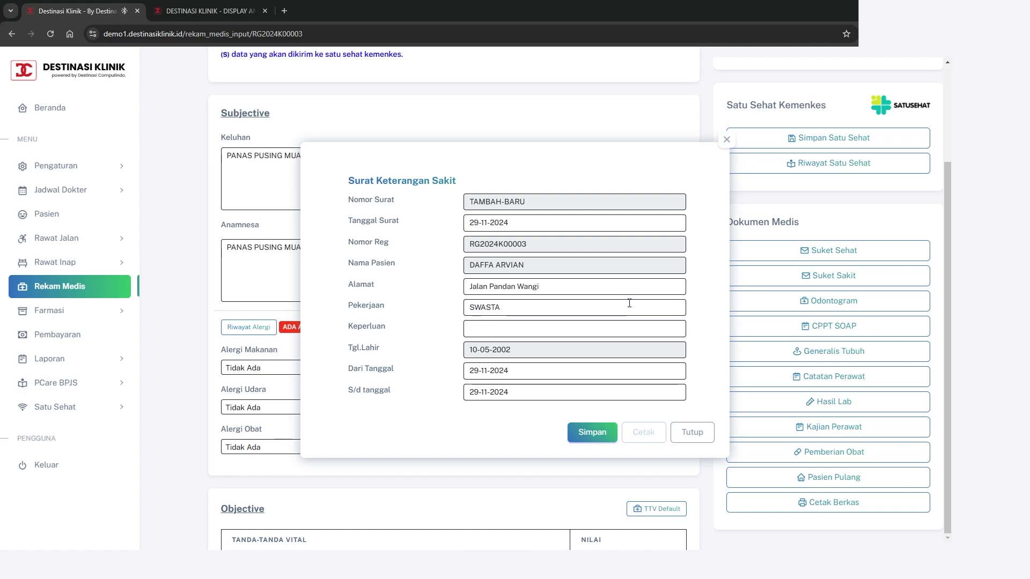
{"action": "type", "text": "Izin"}
Set the leave period from 29-11-2024 to 30-11-2024 and save the letter
{"action": "left_click", "coordinate": [508, 369]}
{"action": "left_click", "coordinate": [598, 394]}
{"action": "left_click", "coordinate": [580, 491]}
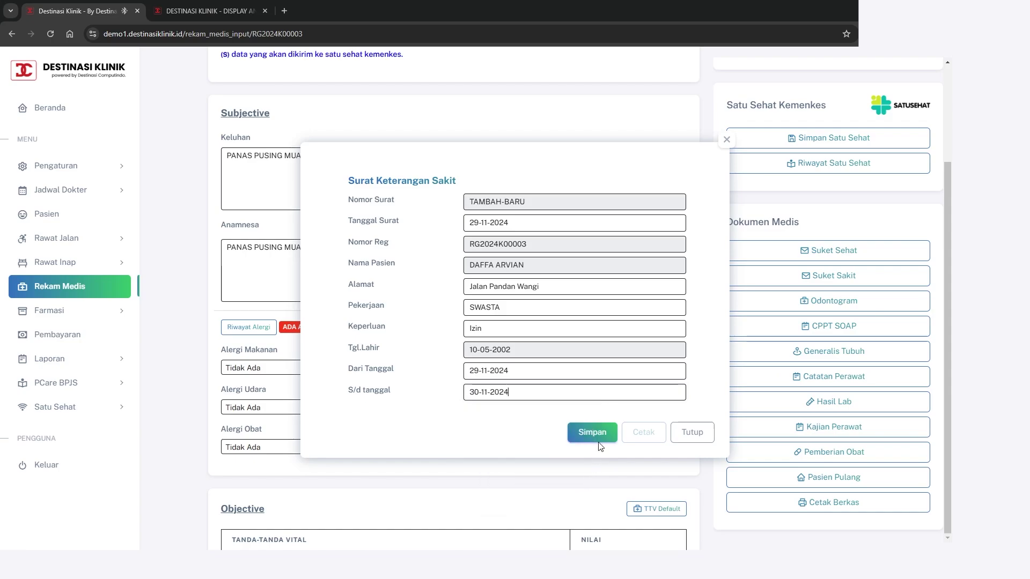
{"action": "left_click", "coordinate": [598, 443]}
Review the sick-leave letter printout, then close the preview and the form
{"action": "left_click", "coordinate": [653, 426]}
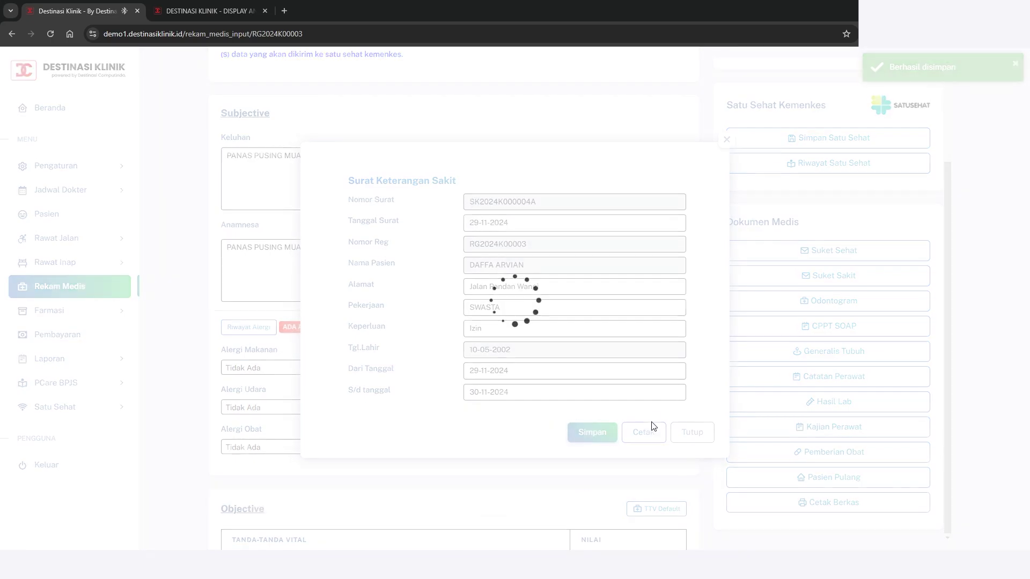
{"action": "scroll", "coordinate": [641, 363], "scroll_direction": "down", "scroll_amount": 3}
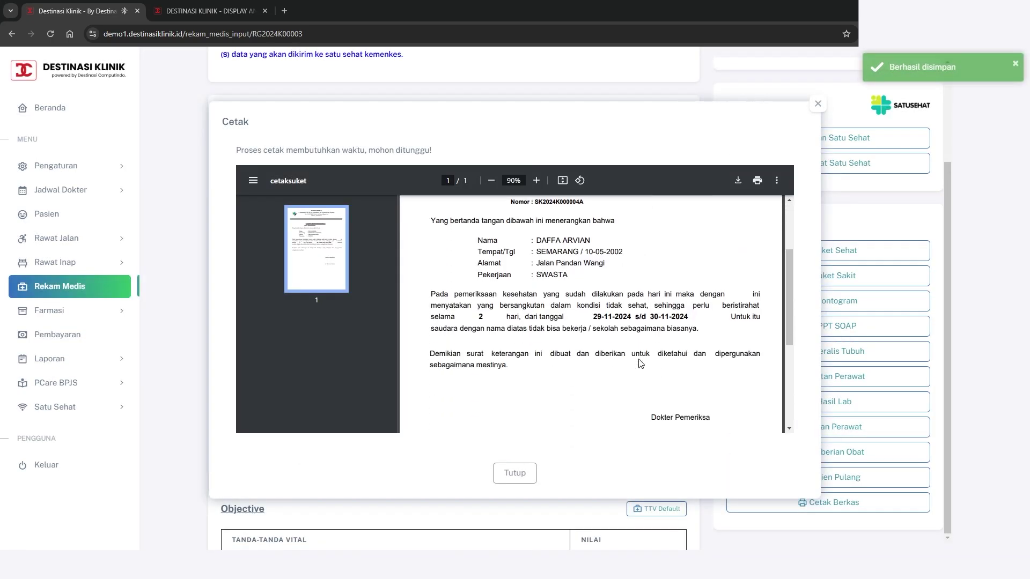
{"action": "scroll", "coordinate": [641, 363], "scroll_direction": "up", "scroll_amount": 3}
{"action": "scroll", "coordinate": [641, 364], "scroll_direction": "down", "scroll_amount": 6}
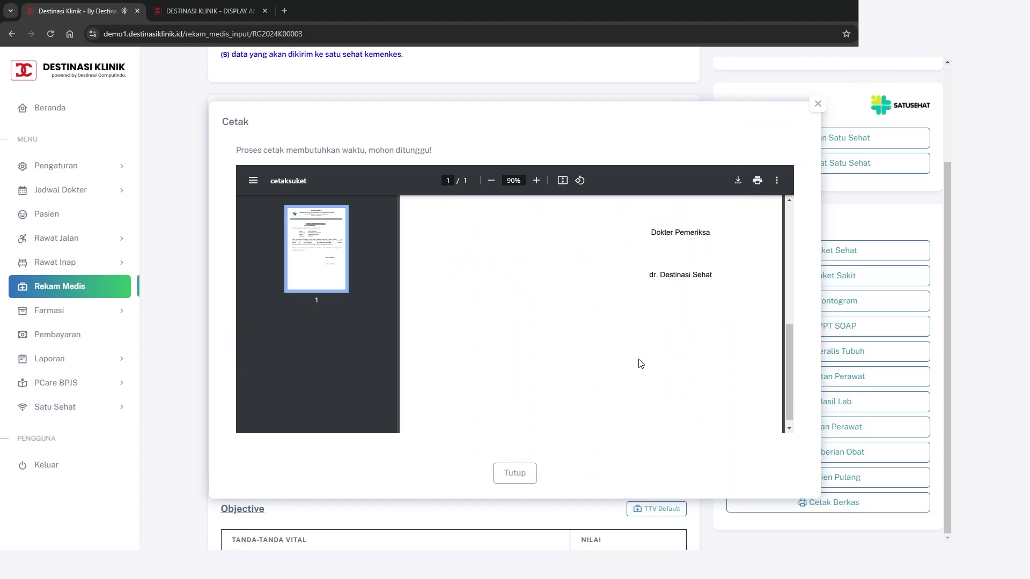
{"action": "scroll", "coordinate": [641, 363], "scroll_direction": "up", "scroll_amount": 5}
{"action": "left_click", "coordinate": [514, 472]}
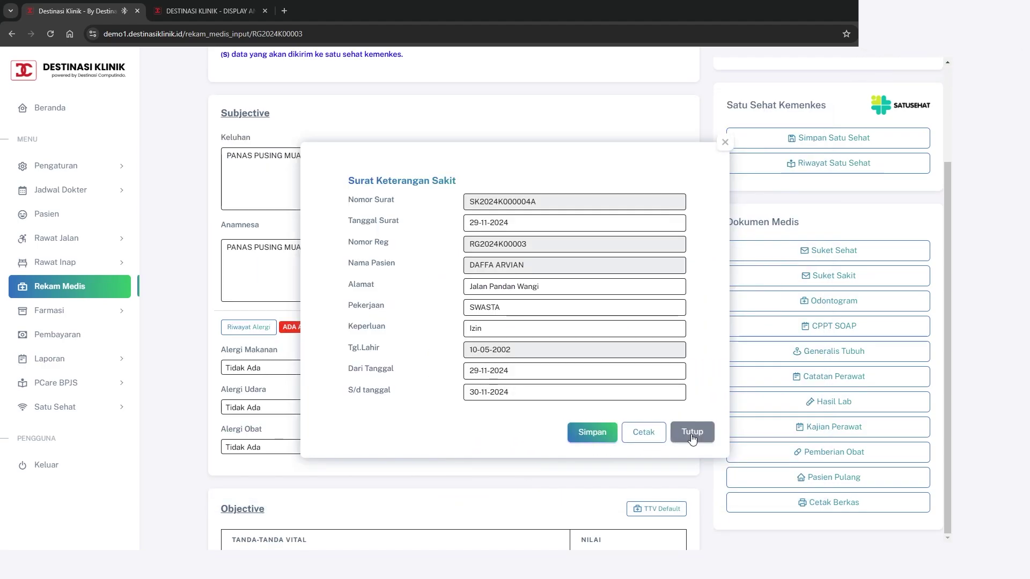
{"action": "left_click", "coordinate": [692, 436]}
Chart tooth 32's Oclusal and Mastial surfaces with a diagnosis and note 'Keterangan', and save
{"action": "left_click", "coordinate": [831, 301]}
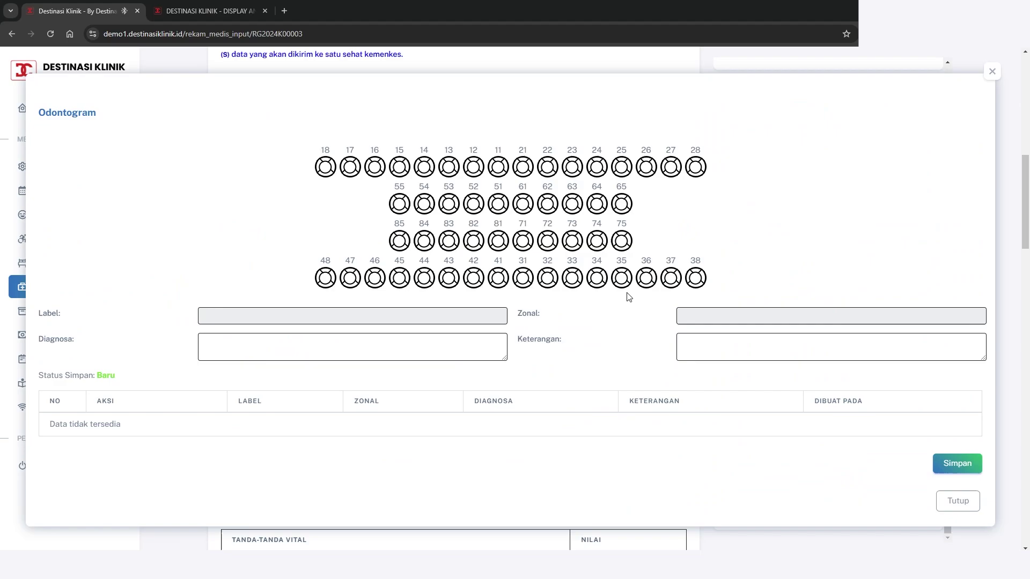
{"action": "left_click", "coordinate": [547, 278]}
{"action": "left_click", "coordinate": [557, 278]}
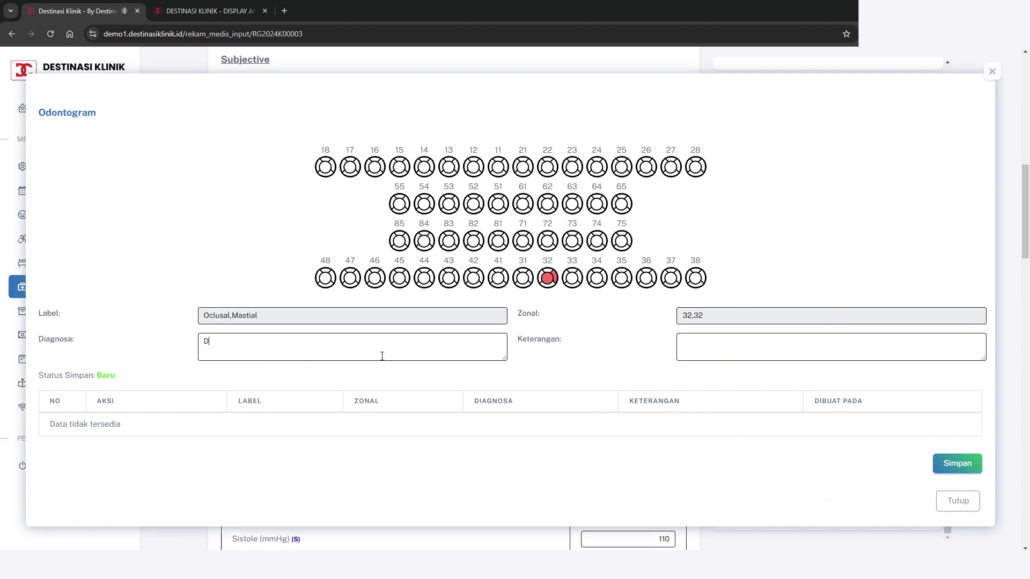
{"action": "key", "text": "Tab"}
{"action": "type", "text": "Keterangan"}
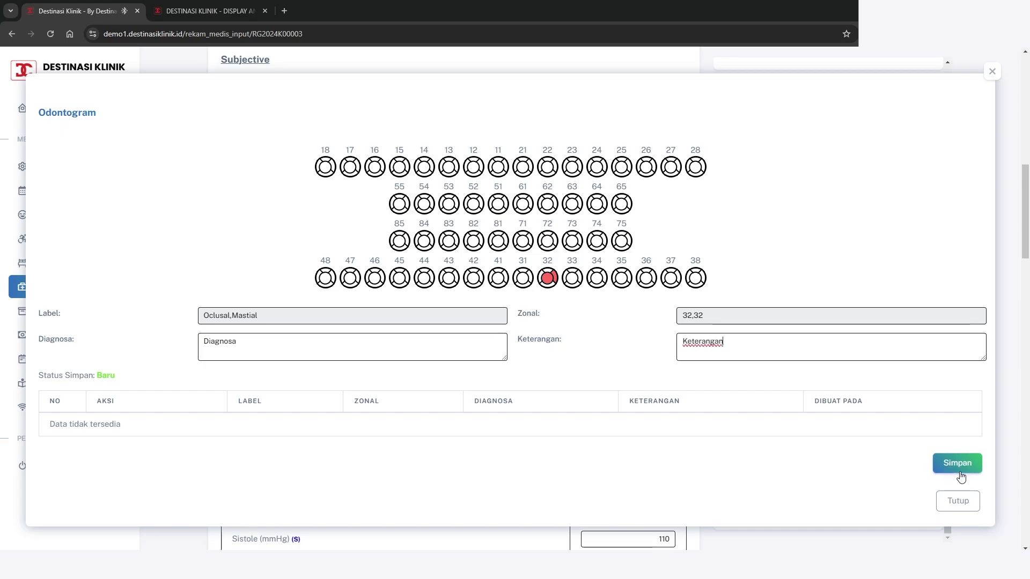
{"action": "left_click", "coordinate": [957, 464]}
{"action": "left_click", "coordinate": [957, 501]}
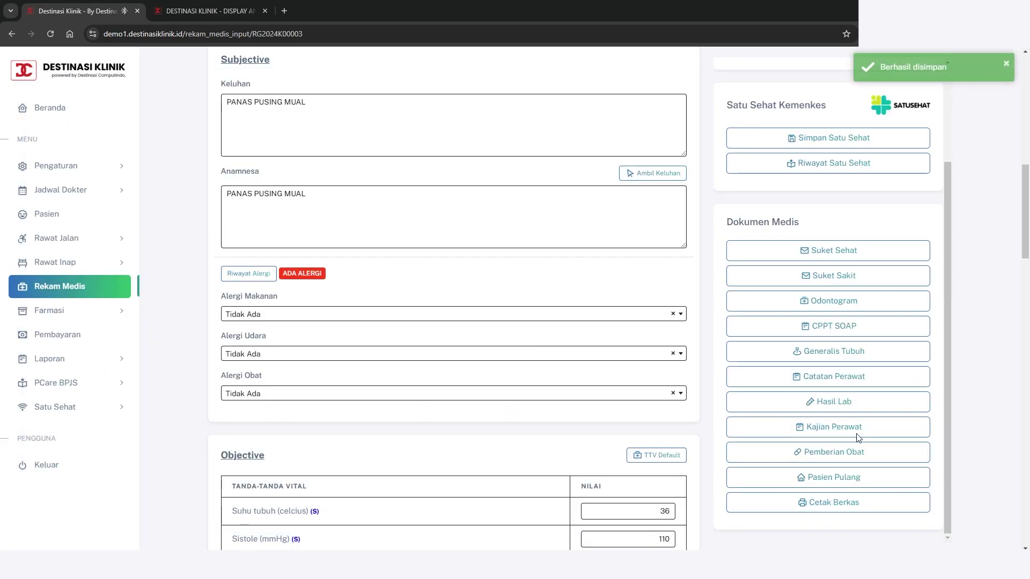
{"action": "left_click", "coordinate": [844, 329]}
{"action": "scroll", "coordinate": [696, 398], "scroll_direction": "down", "scroll_amount": 3}
{"action": "left_click", "coordinate": [774, 513]}
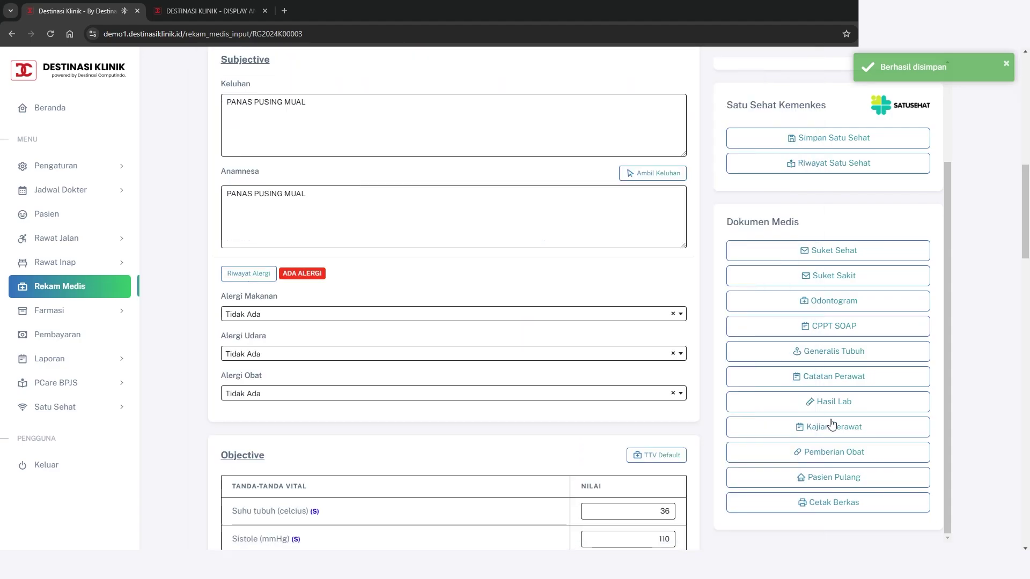
{"action": "left_click", "coordinate": [854, 356]}
{"action": "scroll", "coordinate": [700, 375], "scroll_direction": "down", "scroll_amount": 5}
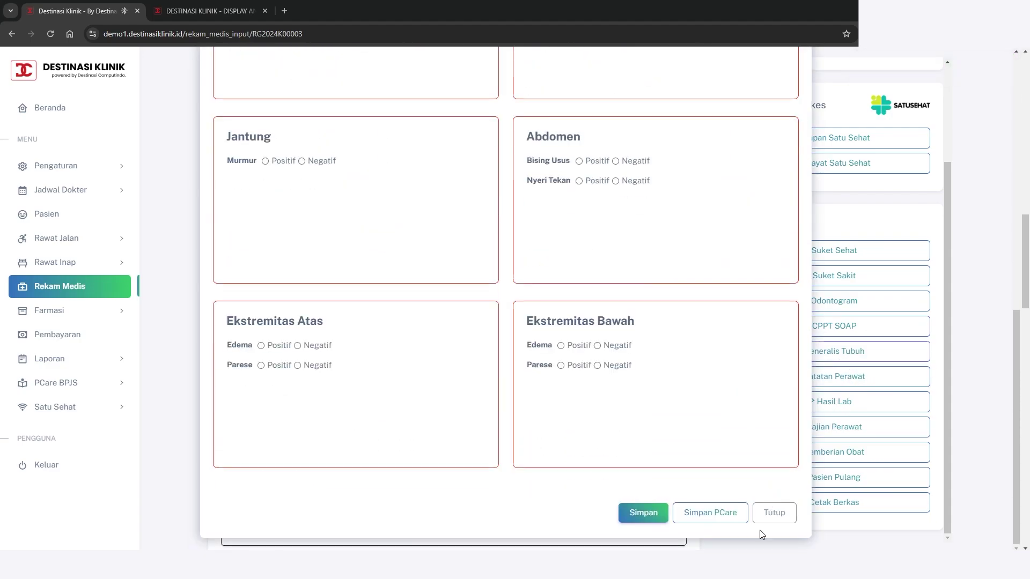
{"action": "left_click", "coordinate": [771, 516]}
{"action": "left_click", "coordinate": [832, 379]}
{"action": "scroll", "coordinate": [726, 409], "scroll_direction": "down", "scroll_amount": 2}
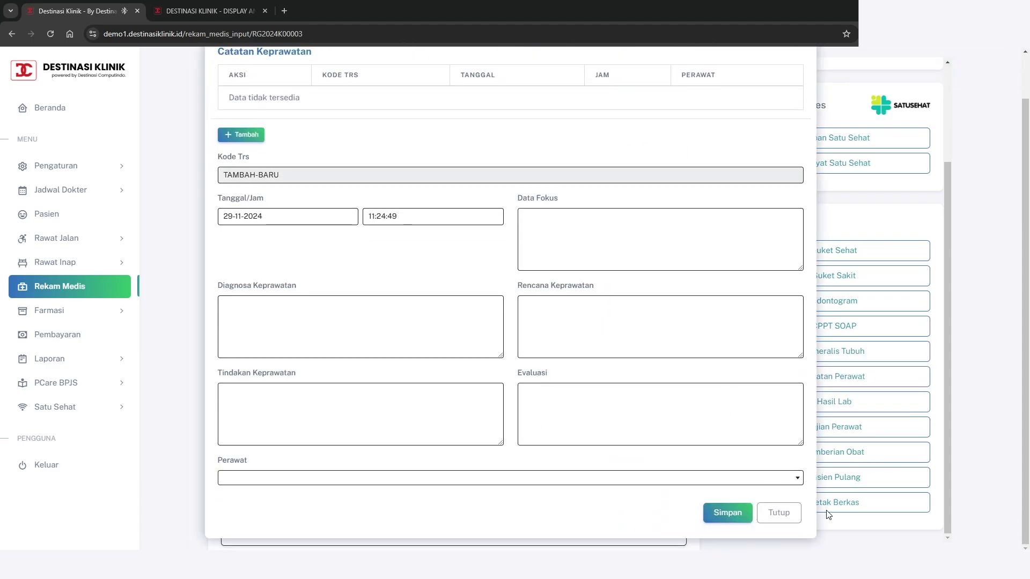
{"action": "left_click", "coordinate": [790, 514]}
{"action": "left_click", "coordinate": [788, 406]}
{"action": "scroll", "coordinate": [720, 490], "scroll_direction": "down", "scroll_amount": 5}
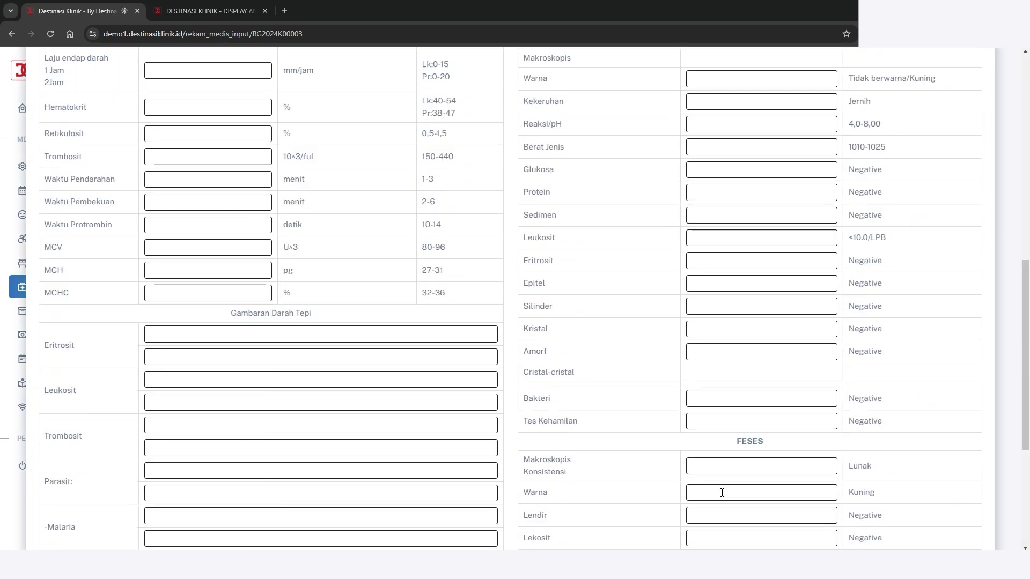
{"action": "left_click", "coordinate": [956, 513]}
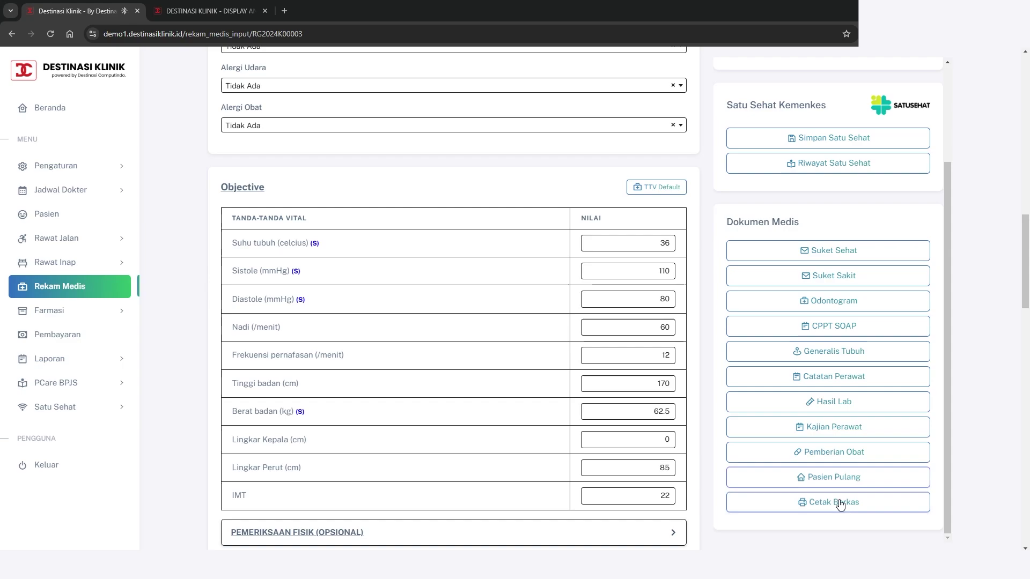
{"action": "left_click", "coordinate": [842, 504]}
{"action": "left_click", "coordinate": [530, 303]}
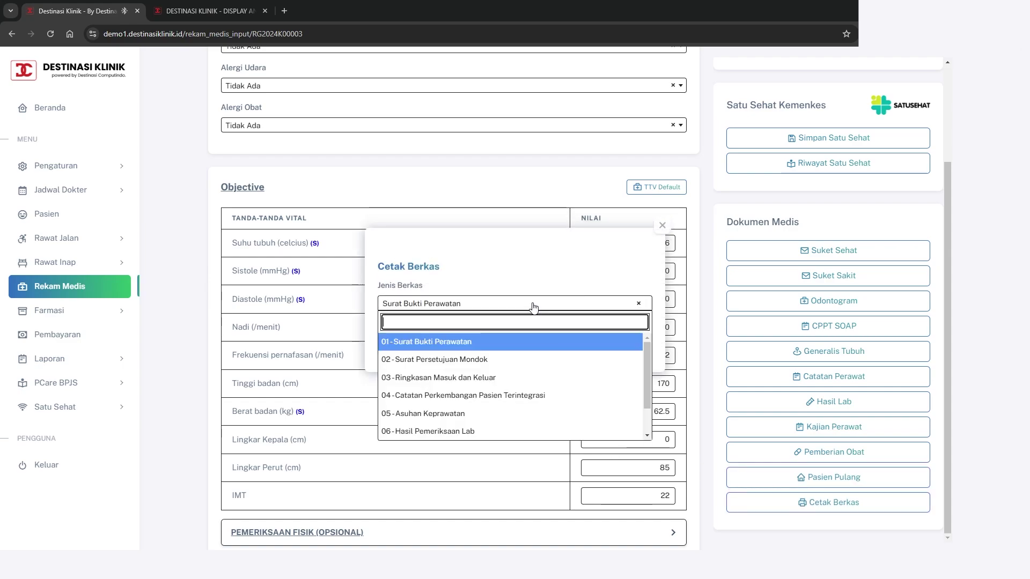
{"action": "scroll", "coordinate": [506, 372], "scroll_direction": "down", "scroll_amount": 2}
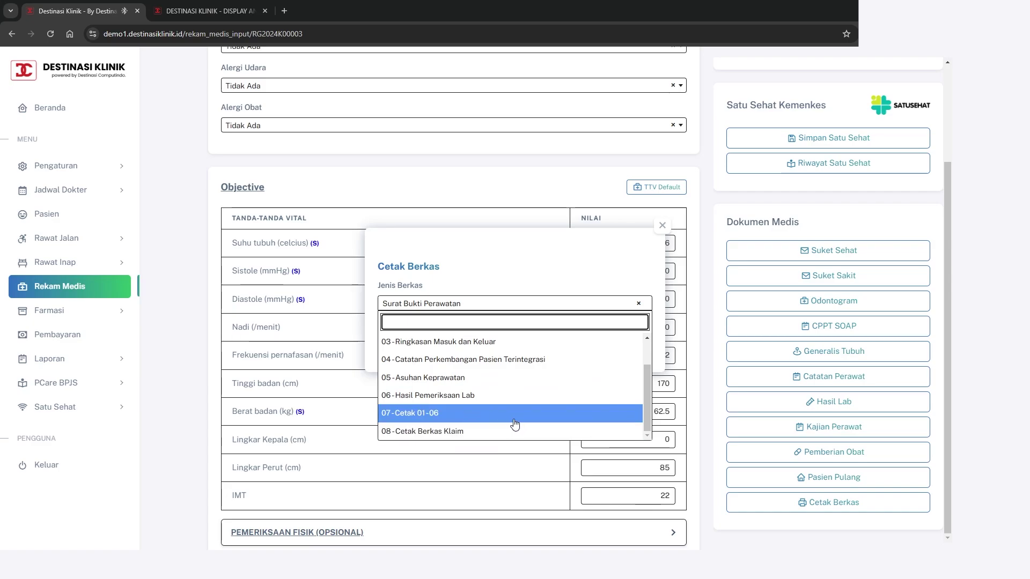
{"action": "left_click", "coordinate": [603, 265]}
{"action": "left_click", "coordinate": [638, 347]}
Save the medical record and mark the examination as finished
{"action": "scroll", "coordinate": [888, 380], "scroll_direction": "up", "scroll_amount": 2}
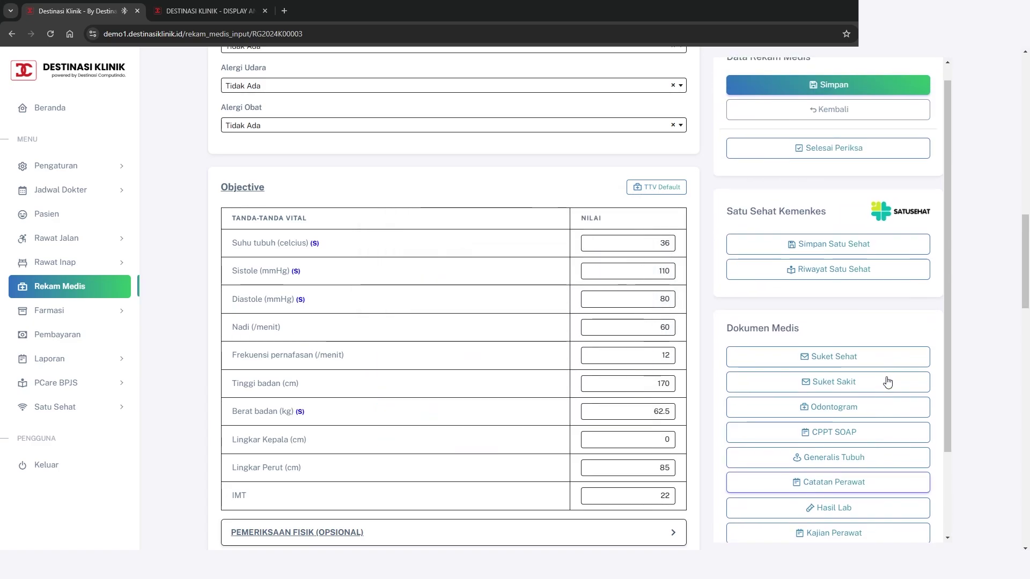
{"action": "scroll", "coordinate": [887, 382], "scroll_direction": "down", "scroll_amount": 2}
{"action": "scroll", "coordinate": [888, 381], "scroll_direction": "up", "scroll_amount": 1}
{"action": "scroll", "coordinate": [594, 367], "scroll_direction": "up", "scroll_amount": 4}
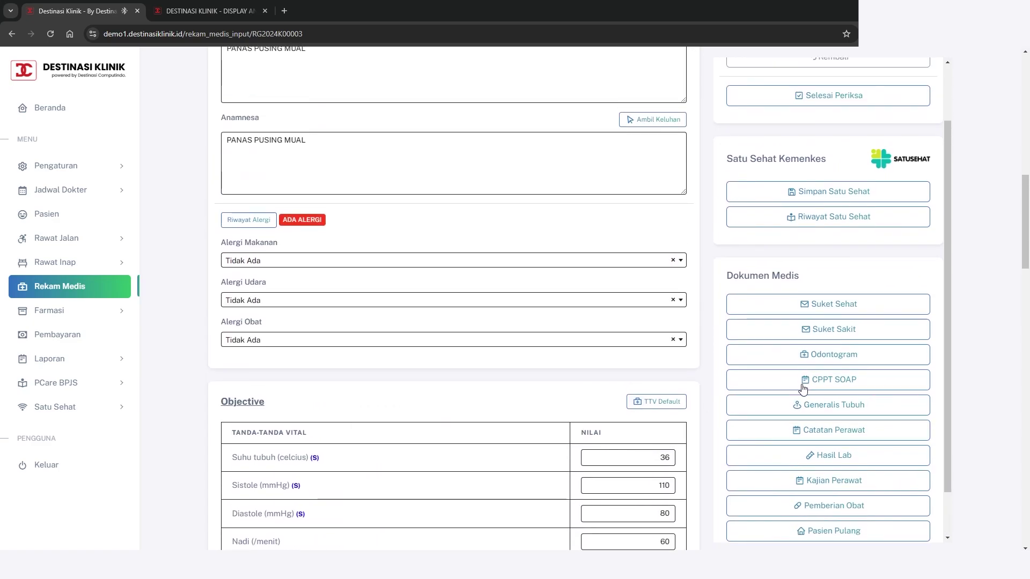
{"action": "scroll", "coordinate": [804, 382], "scroll_direction": "up", "scroll_amount": 1}
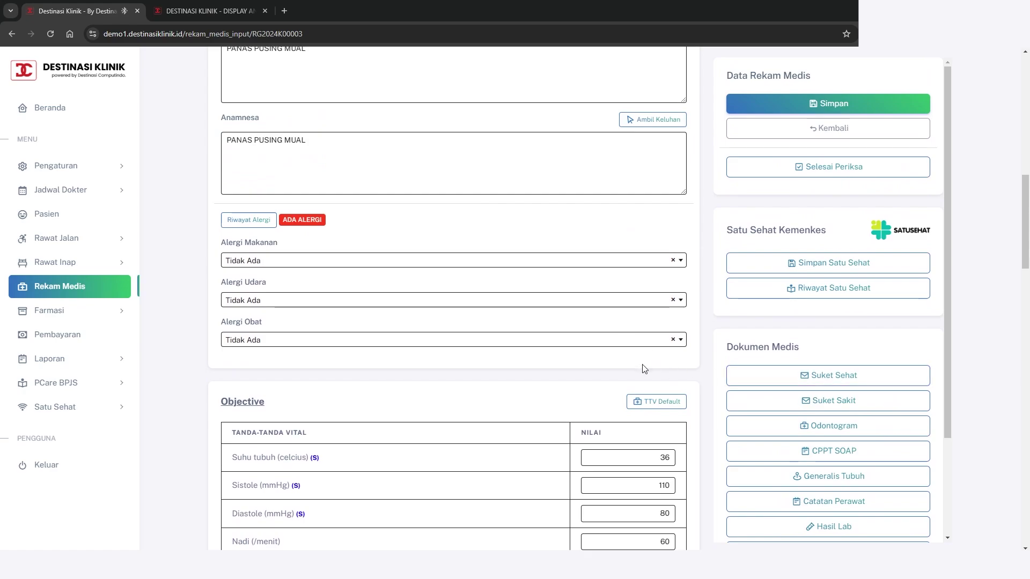
{"action": "scroll", "coordinate": [644, 368], "scroll_direction": "up", "scroll_amount": 3}
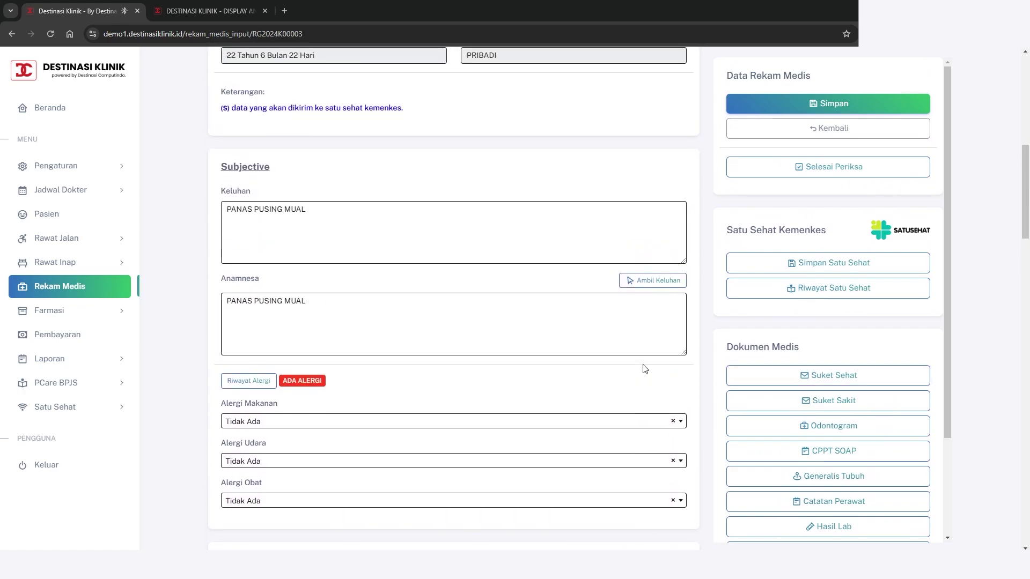
{"action": "left_click", "coordinate": [846, 104]}
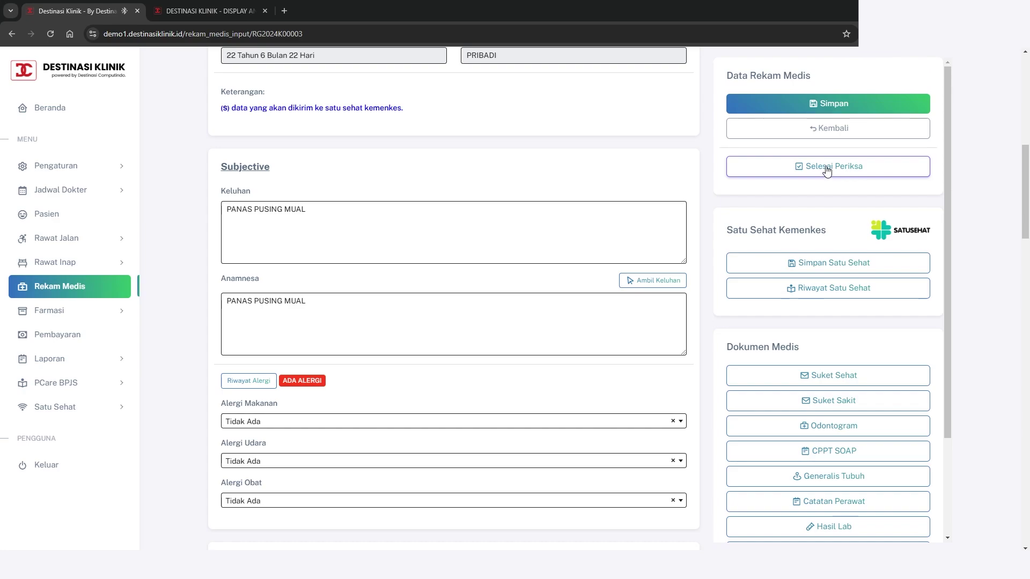
{"action": "left_click", "coordinate": [827, 171]}
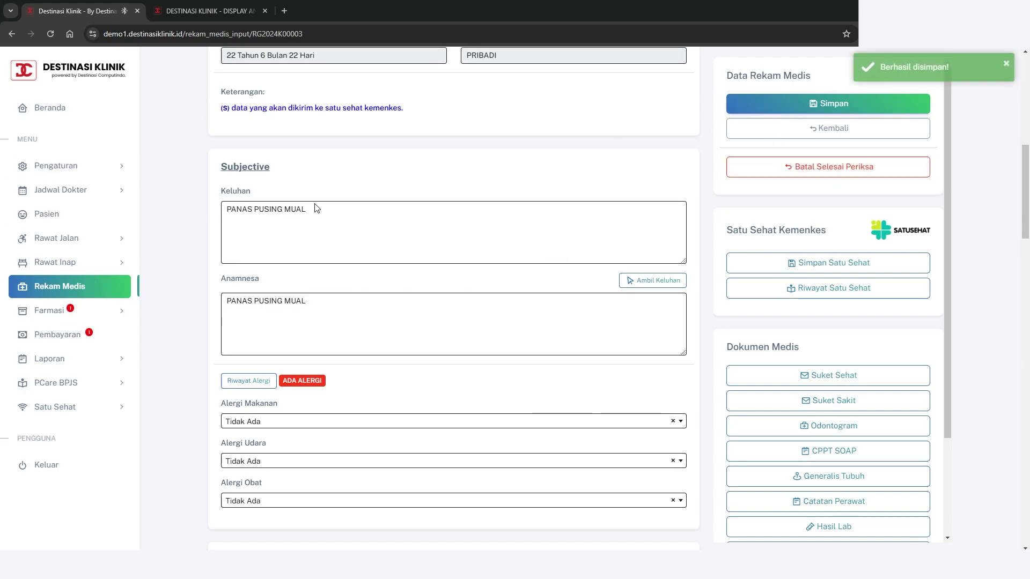
Cancel the finished status, mark the examination finished again, and check the Plan's prescriptions
{"action": "scroll", "coordinate": [527, 314], "scroll_direction": "down", "scroll_amount": 1}
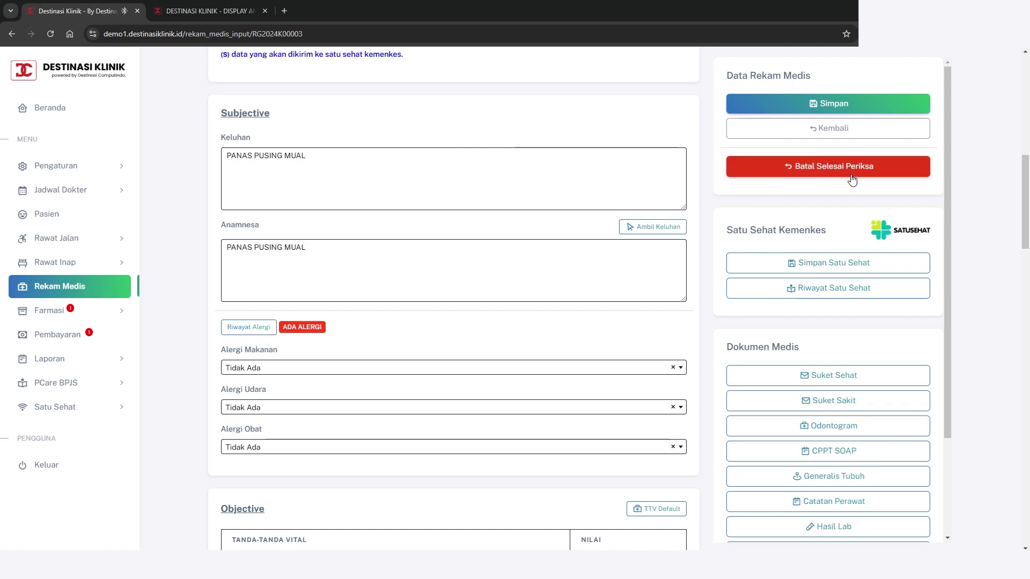
{"action": "left_click", "coordinate": [834, 167]}
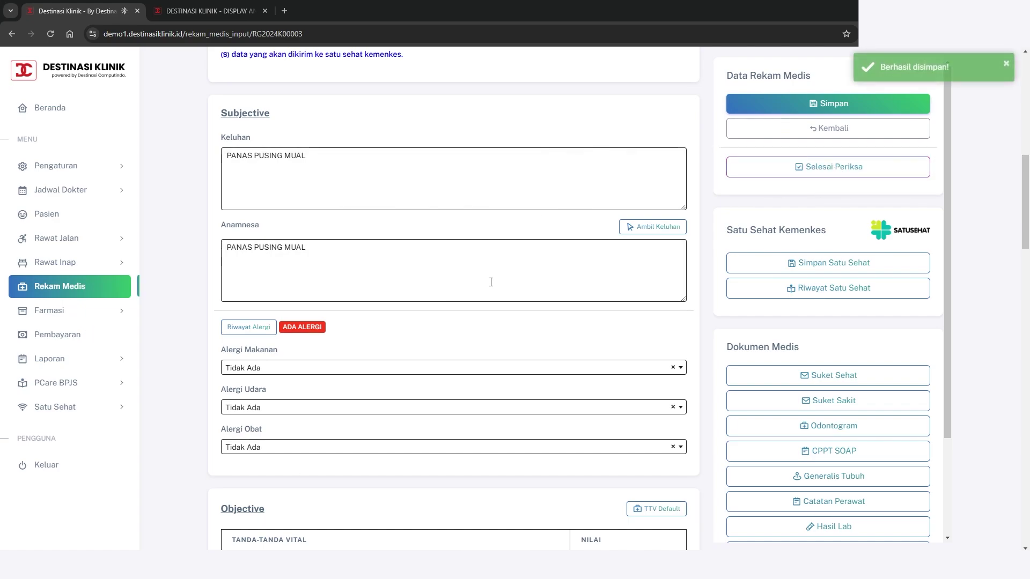
{"action": "scroll", "coordinate": [491, 282], "scroll_direction": "down", "scroll_amount": 6}
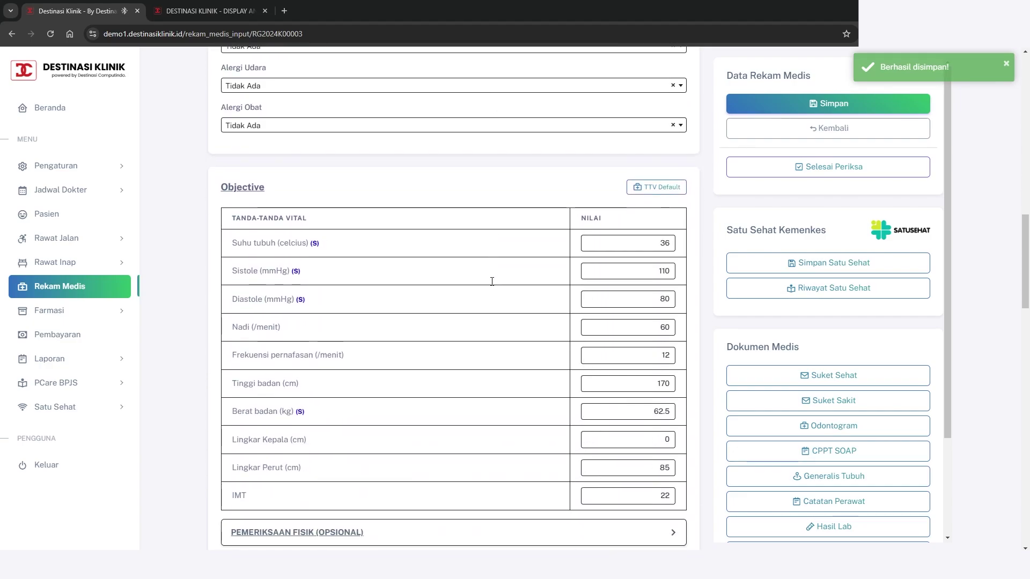
{"action": "scroll", "coordinate": [492, 281], "scroll_direction": "up", "scroll_amount": 8}
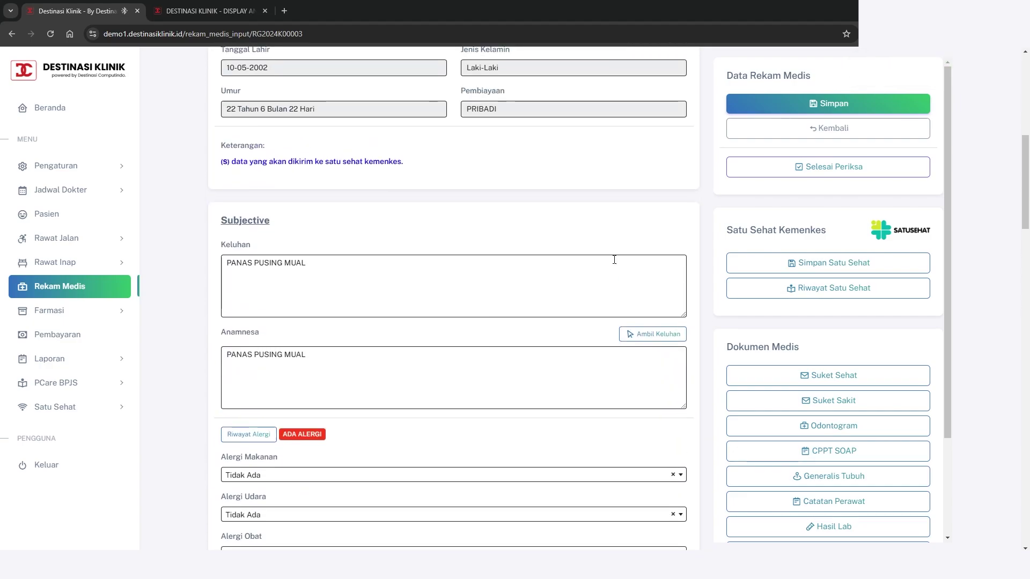
{"action": "left_click", "coordinate": [835, 171]}
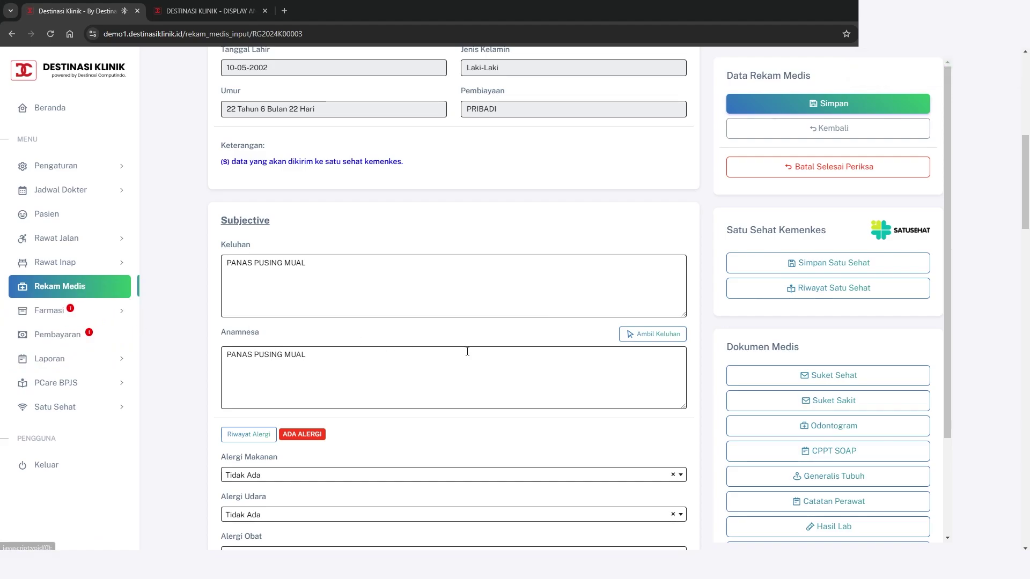
{"action": "scroll", "coordinate": [468, 350], "scroll_direction": "down", "scroll_amount": 15}
{"action": "scroll", "coordinate": [470, 353], "scroll_direction": "down", "scroll_amount": 9}
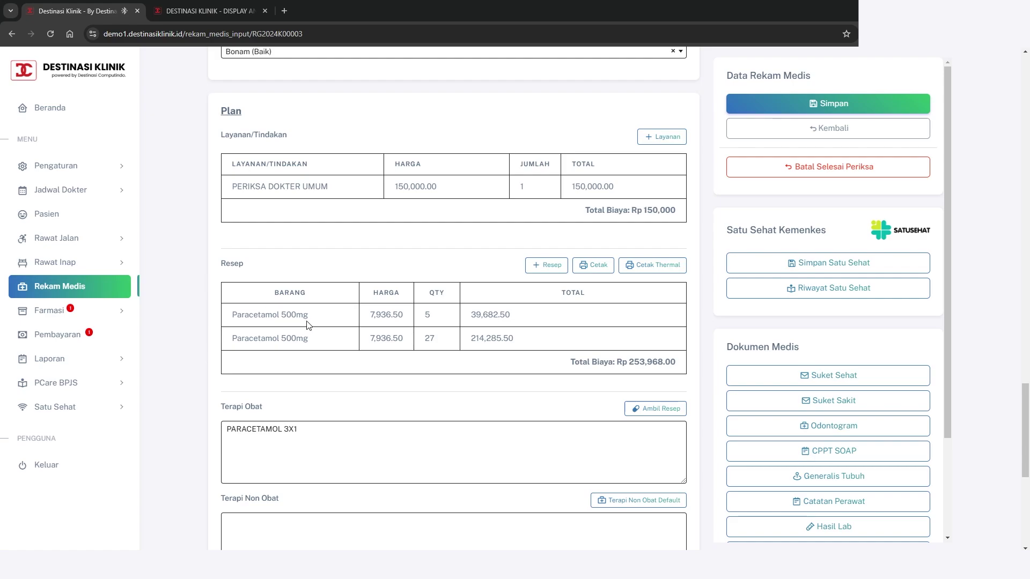
Open the Farmasi pharmacy queue and start processing the patient's prescription
{"action": "left_click", "coordinate": [101, 318]}
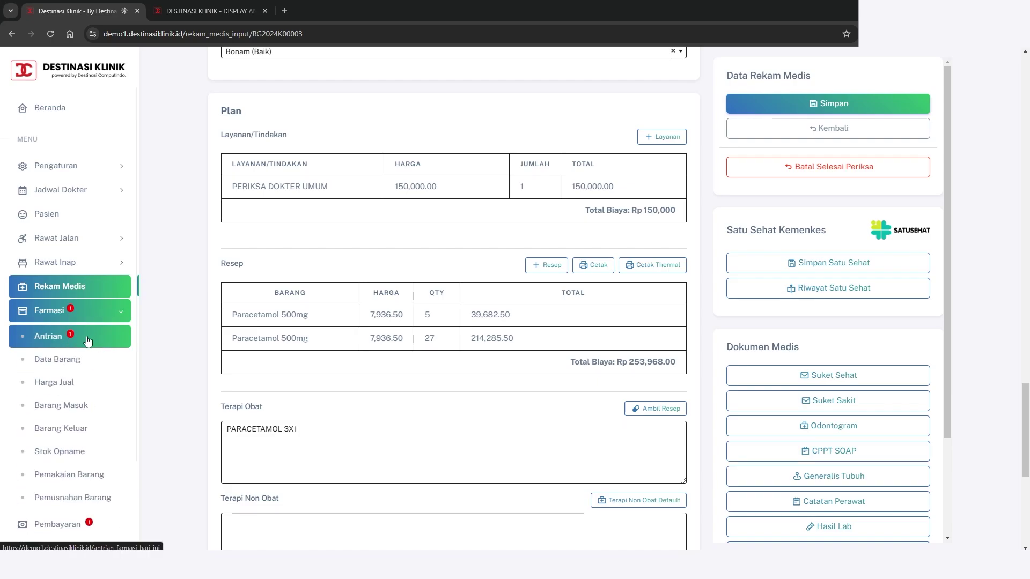
{"action": "left_click", "coordinate": [88, 337]}
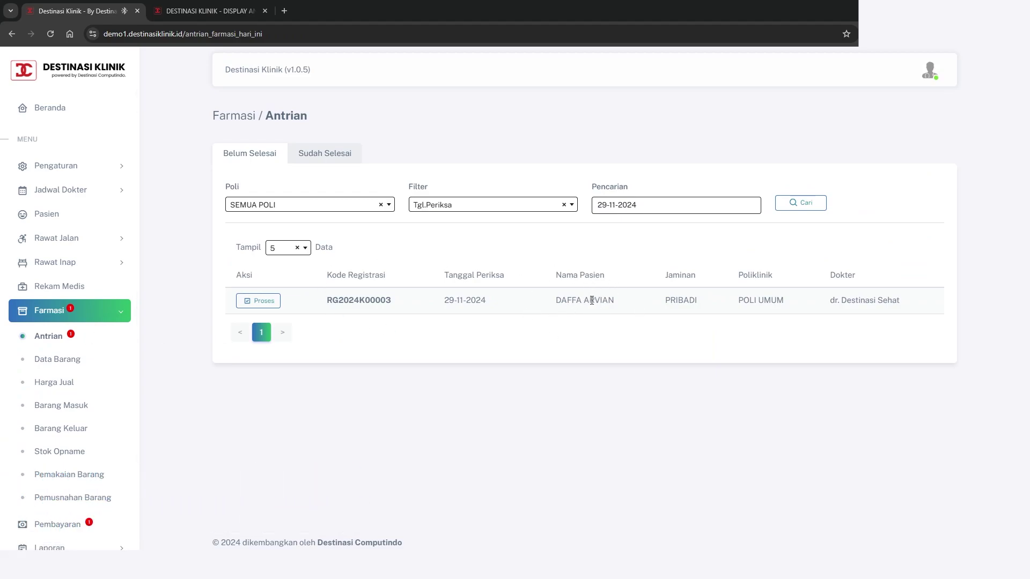
{"action": "left_click", "coordinate": [255, 301]}
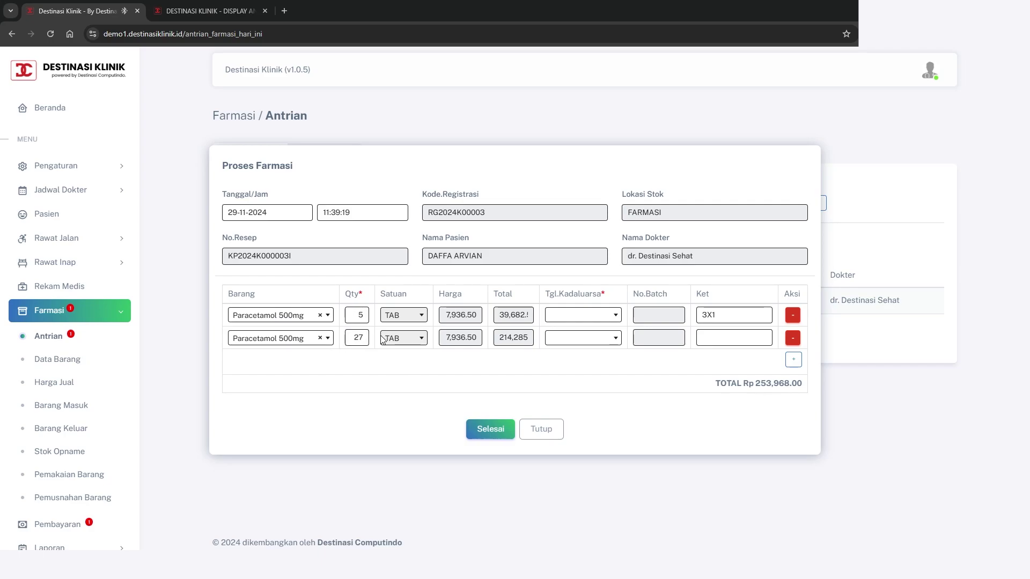
Assign batches expiring 2025-07-18 and 2025-09-12 to the two Paracetamol 500mg lines and finish dispensing
{"action": "left_click", "coordinate": [590, 320]}
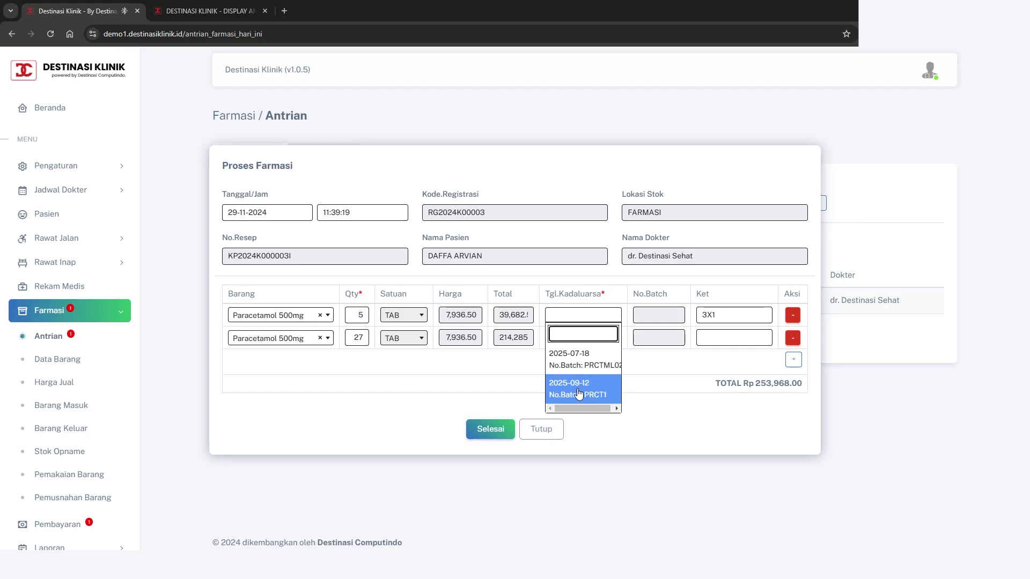
{"action": "left_click", "coordinate": [590, 372]}
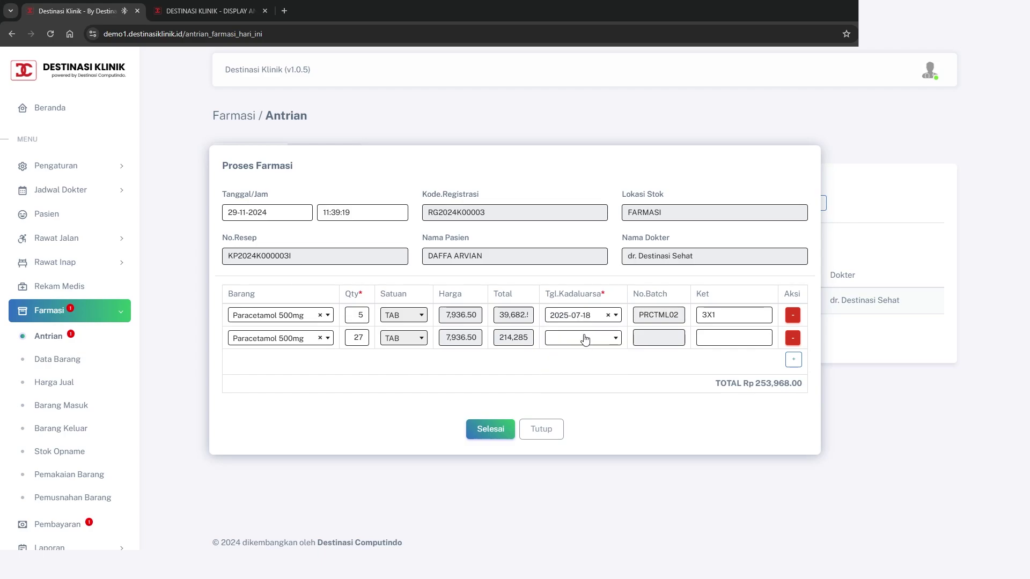
{"action": "left_click", "coordinate": [583, 338]}
{"action": "left_click", "coordinate": [568, 417]}
{"action": "right_click", "coordinate": [487, 431]}
{"action": "left_click", "coordinate": [487, 430]}
{"action": "right_click", "coordinate": [486, 430]}
{"action": "left_click", "coordinate": [443, 408]}
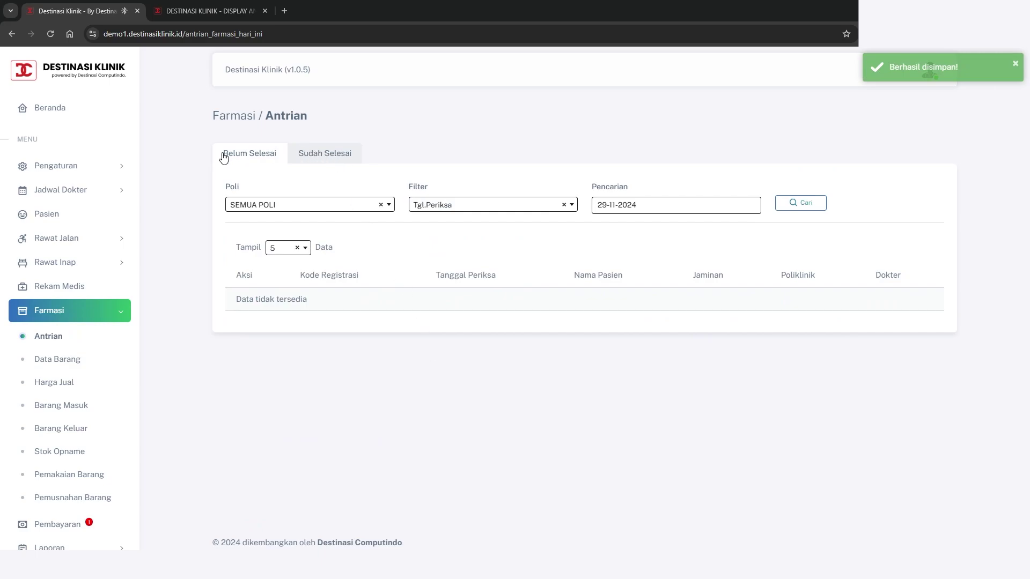
View the patient's dispensed items under Sudah Selesai, then return to that completed-queue list
{"action": "left_click", "coordinate": [325, 155]}
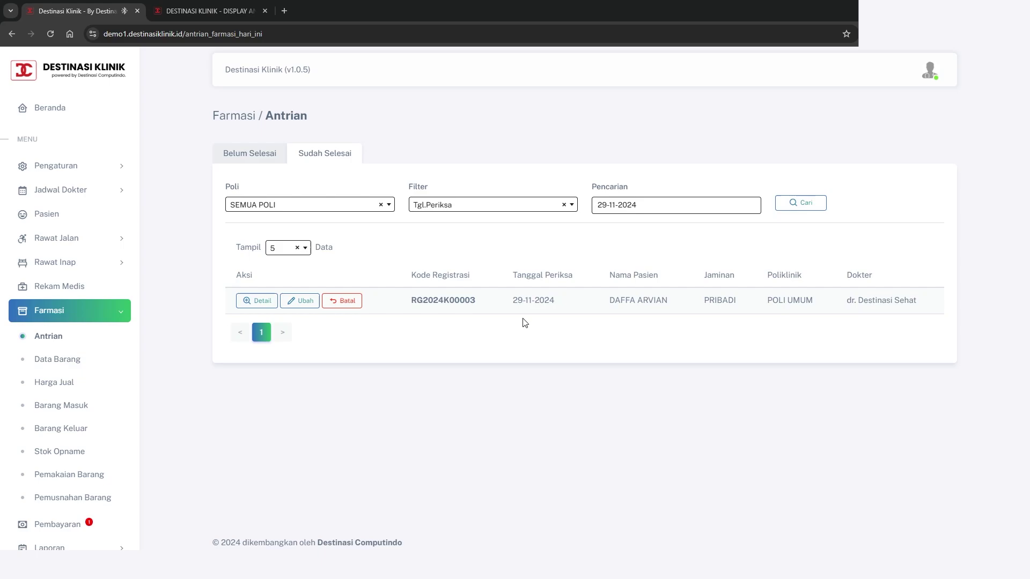
{"action": "left_click", "coordinate": [265, 300]}
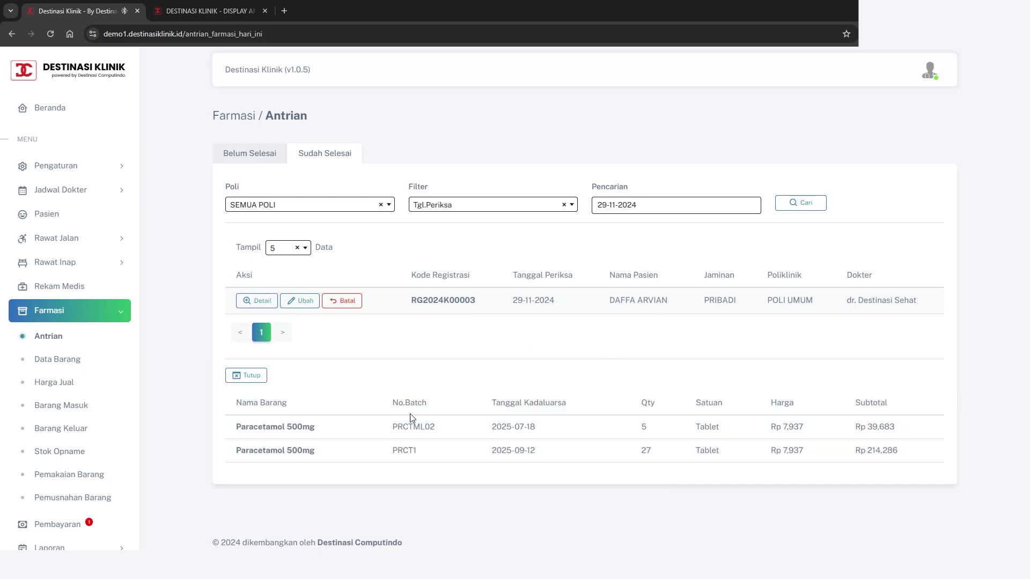
{"action": "left_click_drag", "start_coordinate": [237, 429], "coordinate": [480, 444]}
{"action": "left_click_drag", "start_coordinate": [784, 458], "coordinate": [866, 459]}
{"action": "left_click", "coordinate": [922, 463]}
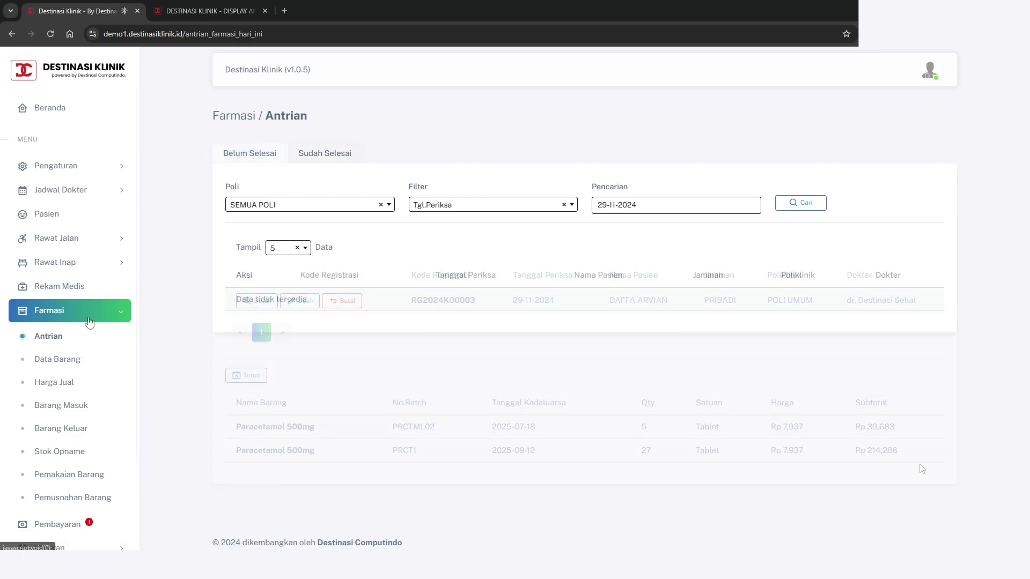
{"action": "left_click", "coordinate": [87, 318]}
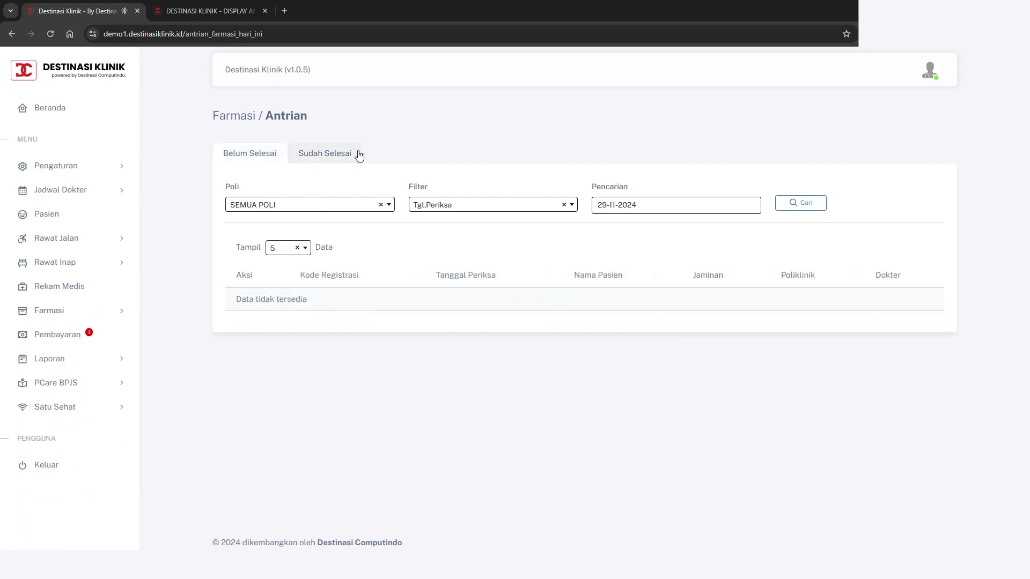
{"action": "left_click", "coordinate": [359, 155]}
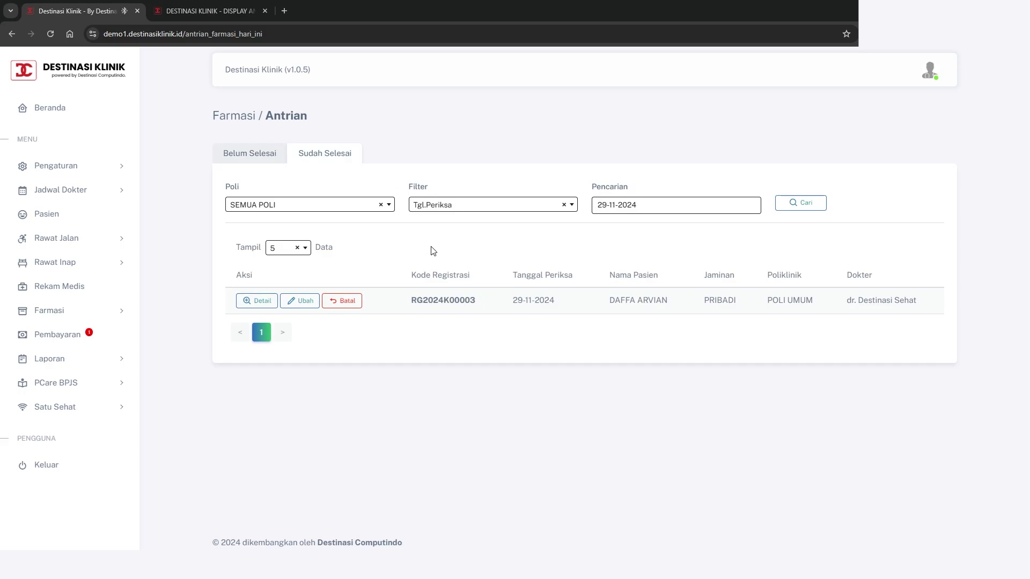
{"action": "left_click", "coordinate": [90, 338]}
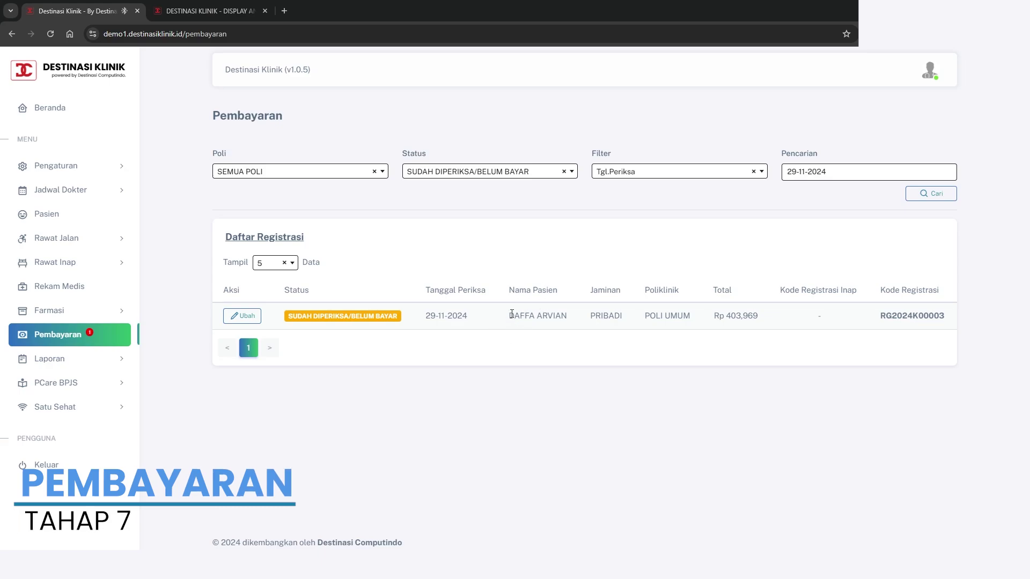
{"action": "left_click_drag", "start_coordinate": [509, 315], "coordinate": [567, 315]}
{"action": "left_click", "coordinate": [542, 349]}
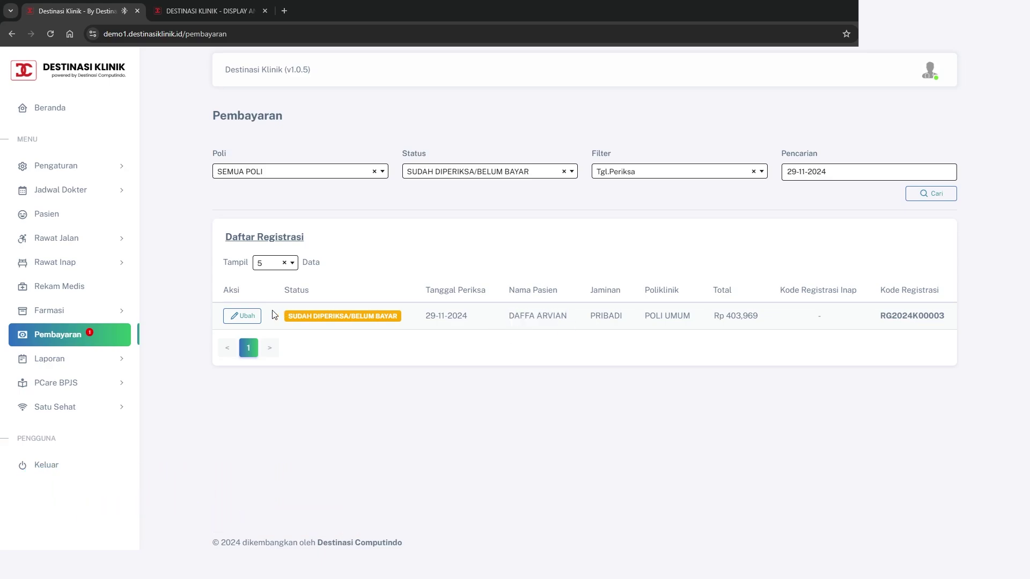
{"action": "left_click", "coordinate": [241, 319]}
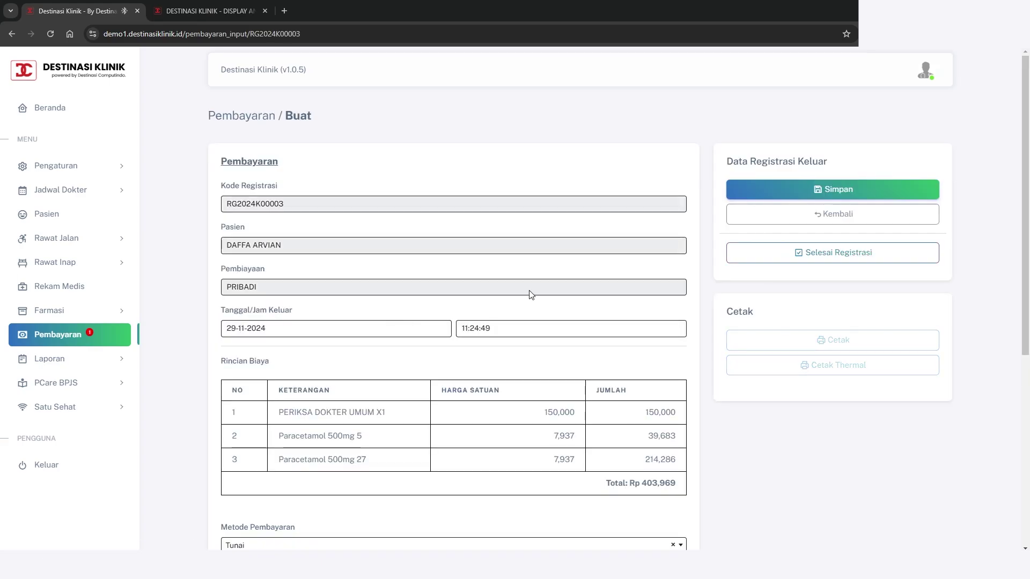
{"action": "scroll", "coordinate": [531, 294], "scroll_direction": "down", "scroll_amount": 2}
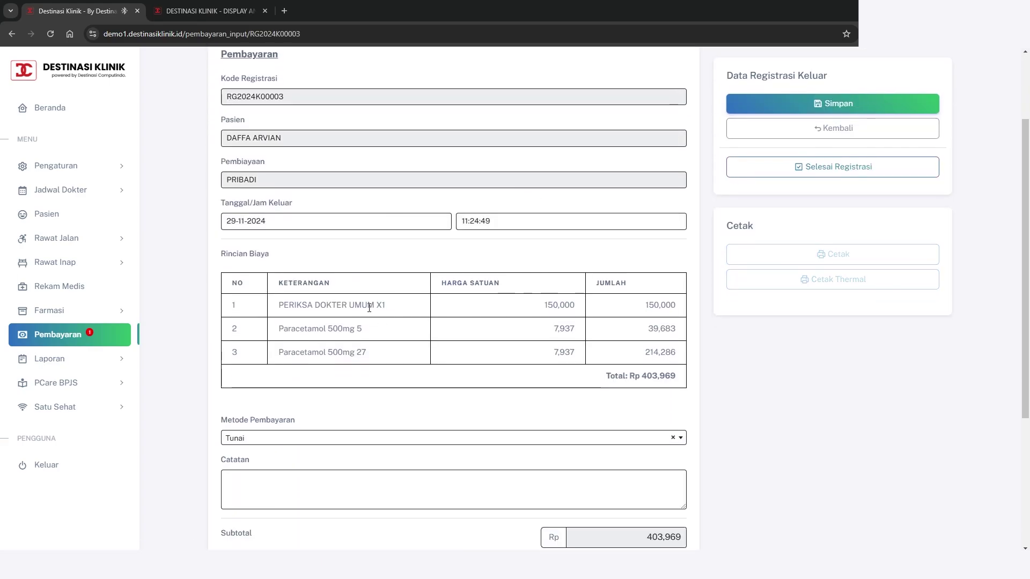
{"action": "left_click_drag", "start_coordinate": [278, 303], "coordinate": [402, 303]}
{"action": "left_click_drag", "start_coordinate": [544, 305], "coordinate": [581, 308]}
{"action": "left_click_drag", "start_coordinate": [644, 307], "coordinate": [695, 309]}
{"action": "left_click", "coordinate": [662, 324]}
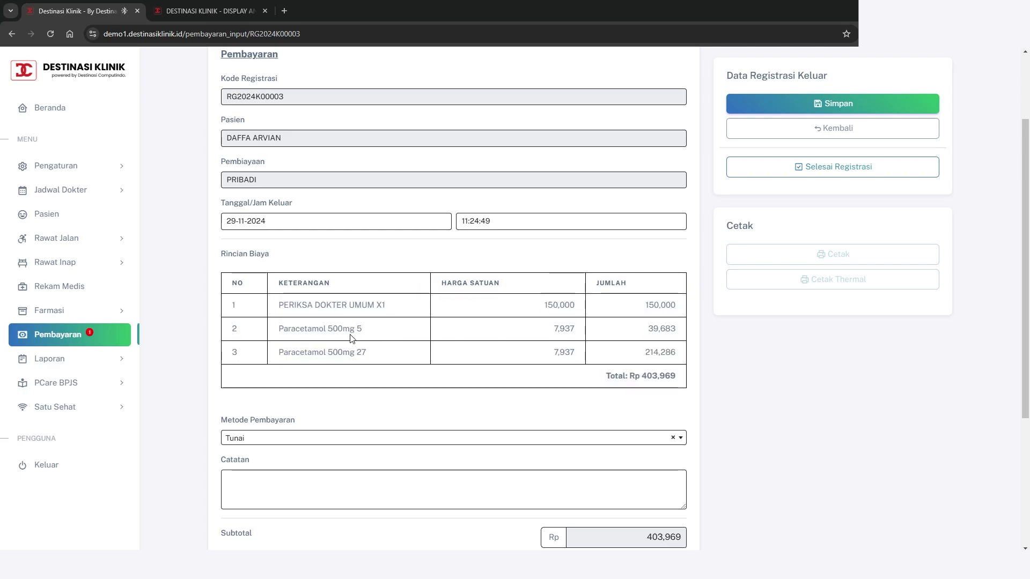
{"action": "left_click_drag", "start_coordinate": [278, 336], "coordinate": [429, 338]}
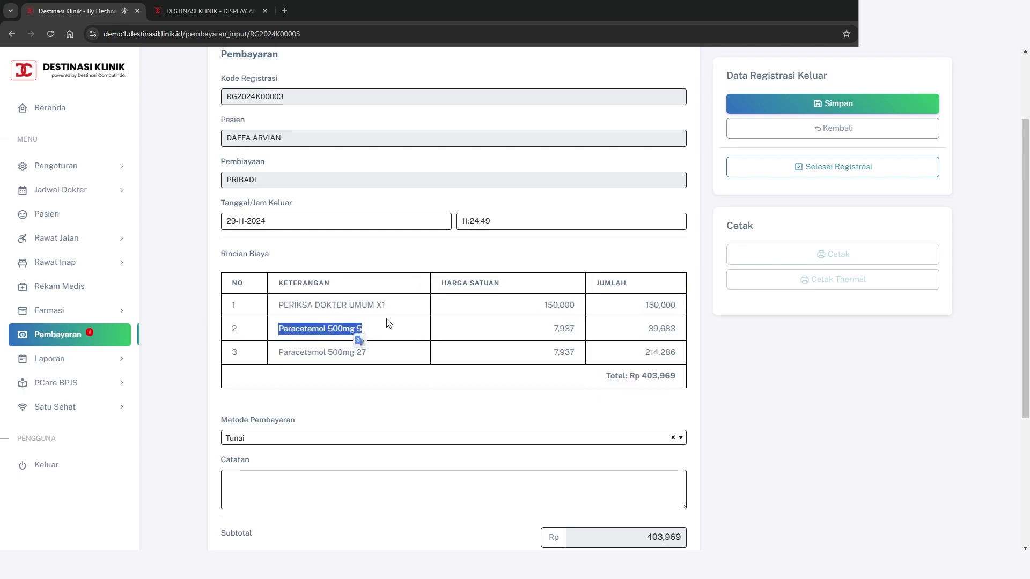
{"action": "left_click", "coordinate": [372, 329]}
{"action": "left_click_drag", "start_coordinate": [357, 328], "coordinate": [374, 329]}
{"action": "left_click", "coordinate": [370, 333]}
{"action": "left_click_drag", "start_coordinate": [569, 328], "coordinate": [578, 328]}
{"action": "left_click_drag", "start_coordinate": [647, 330], "coordinate": [653, 331]}
{"action": "left_click_drag", "start_coordinate": [646, 349], "coordinate": [658, 348]}
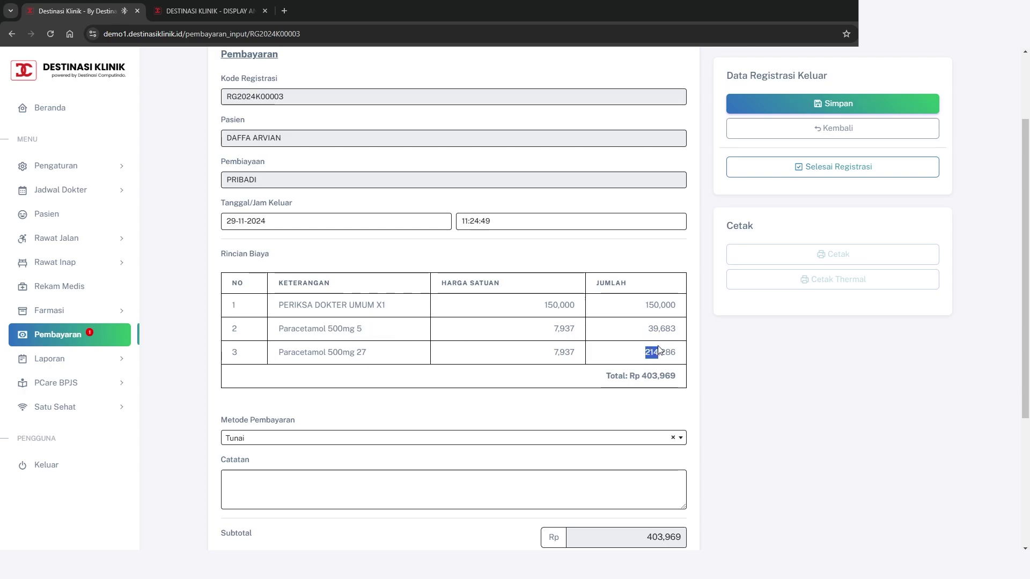
{"action": "left_click", "coordinate": [715, 359]}
{"action": "scroll", "coordinate": [718, 363], "scroll_direction": "down", "scroll_amount": 1}
{"action": "left_click_drag", "start_coordinate": [602, 328], "coordinate": [689, 333]}
{"action": "left_click", "coordinate": [727, 341]}
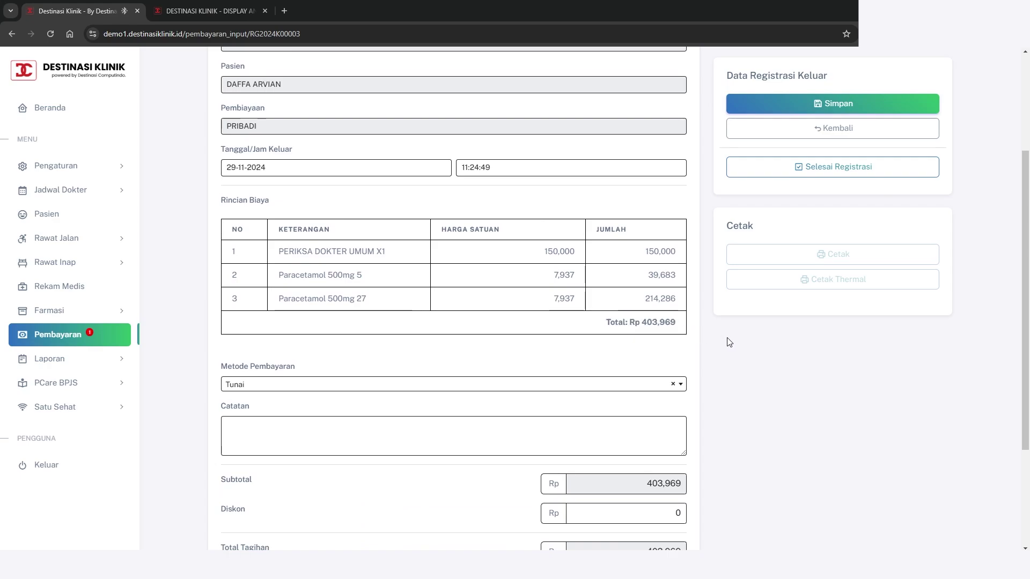
{"action": "scroll", "coordinate": [730, 343], "scroll_direction": "down", "scroll_amount": 2}
{"action": "scroll", "coordinate": [575, 349], "scroll_direction": "up", "scroll_amount": 1}
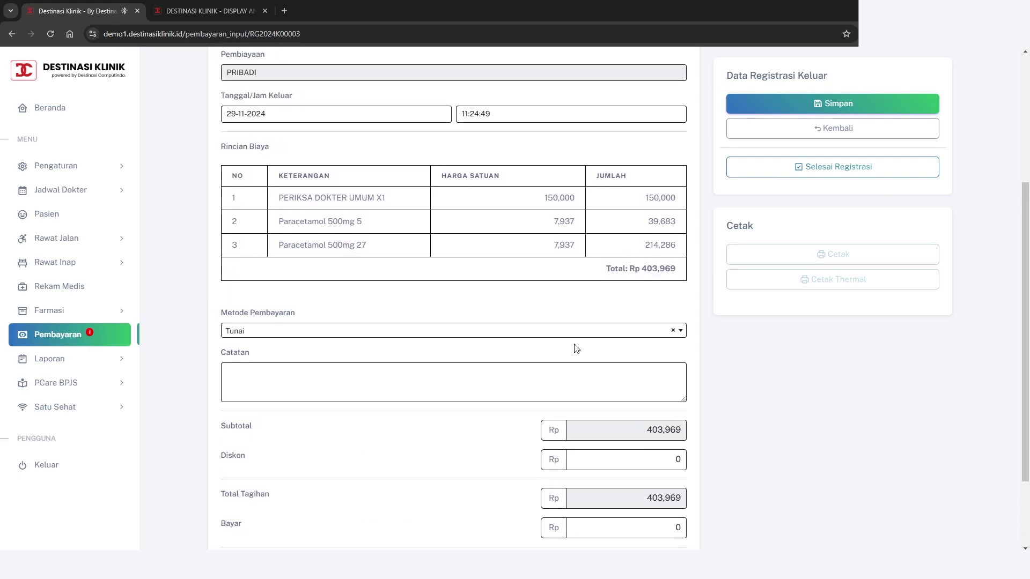
Set the payment method to Tunai, enter 403969 as the amount paid, and save
{"action": "left_click", "coordinate": [480, 330]}
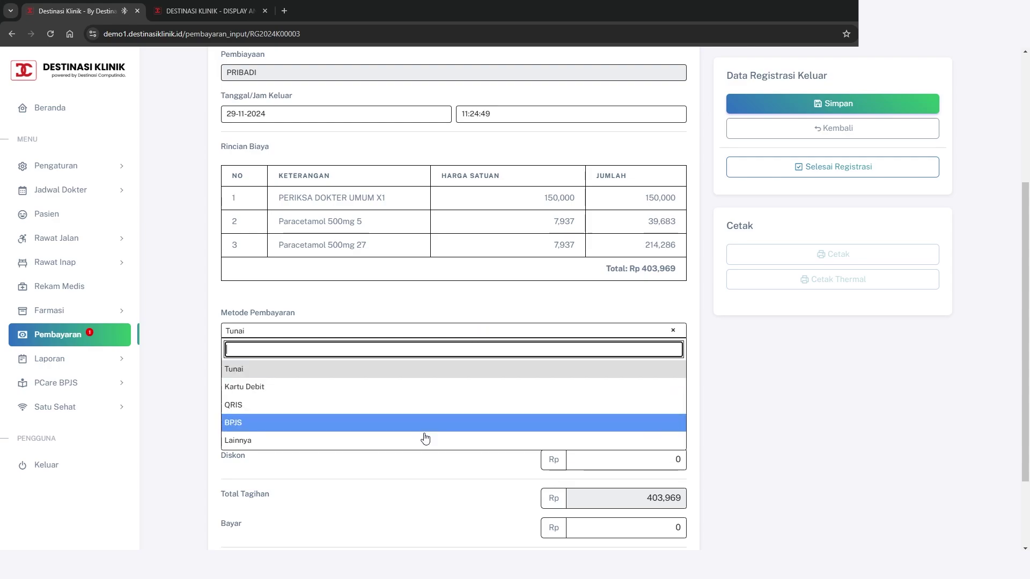
{"action": "left_click", "coordinate": [342, 421]}
{"action": "scroll", "coordinate": [705, 450], "scroll_direction": "down", "scroll_amount": 2}
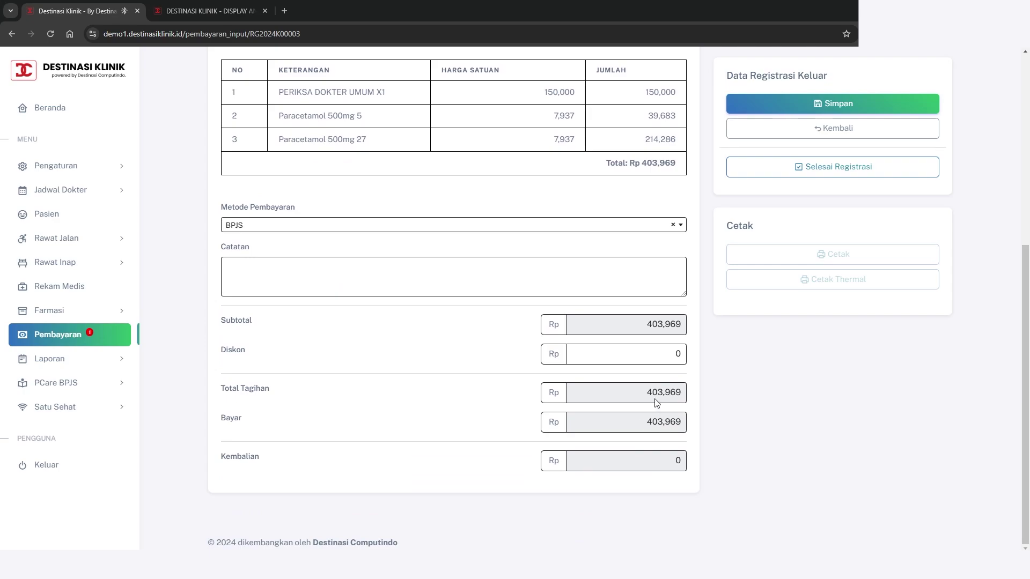
{"action": "left_click", "coordinate": [498, 225]}
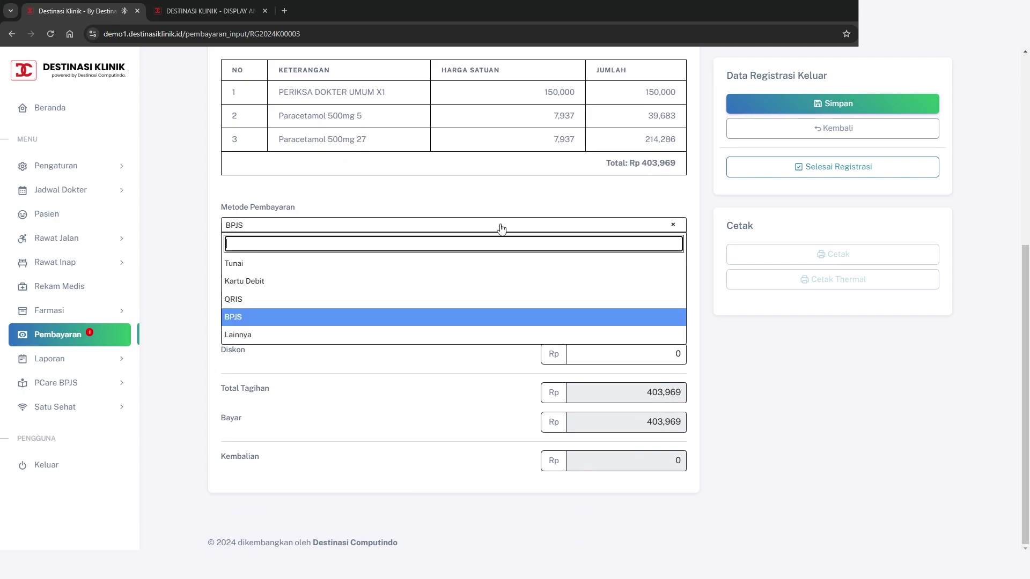
{"action": "left_click", "coordinate": [382, 264]}
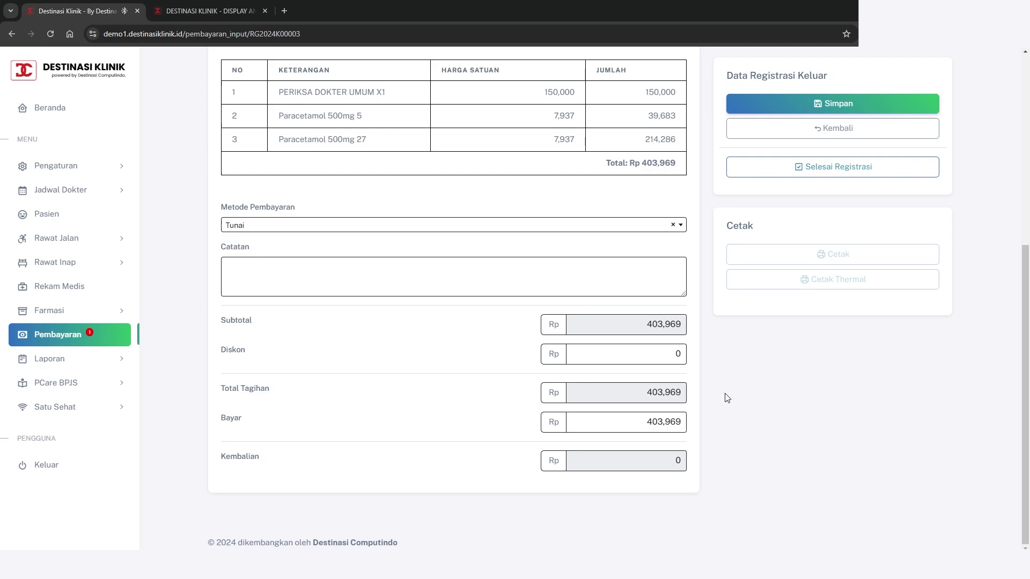
{"action": "left_click_drag", "start_coordinate": [642, 424], "coordinate": [604, 426]}
{"action": "type", "text": "403969"}
{"action": "left_click", "coordinate": [837, 102]}
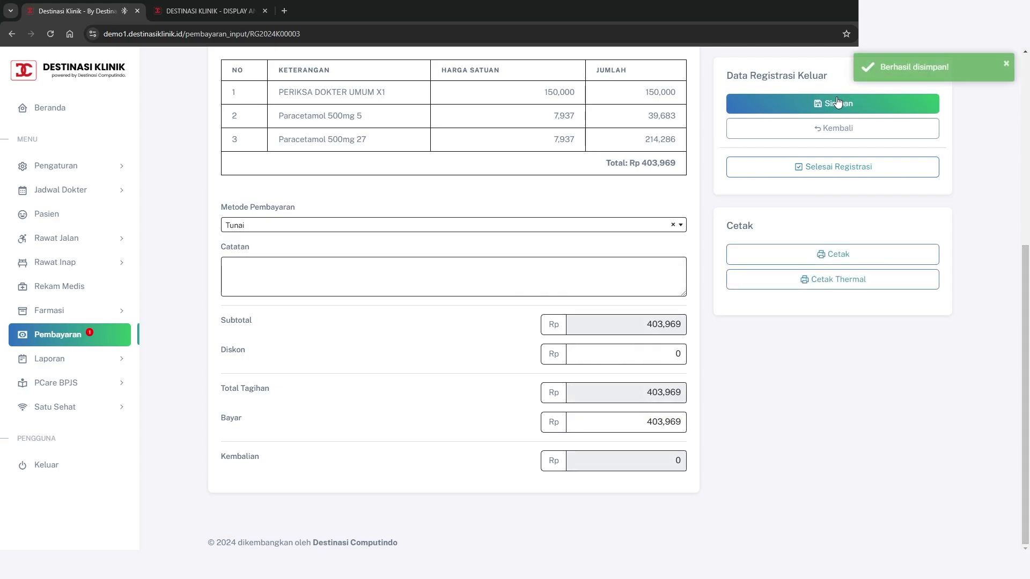
Finish the registration, then preview the 403,969 clinic bill and close the preview
{"action": "scroll", "coordinate": [711, 211], "scroll_direction": "up", "scroll_amount": 2}
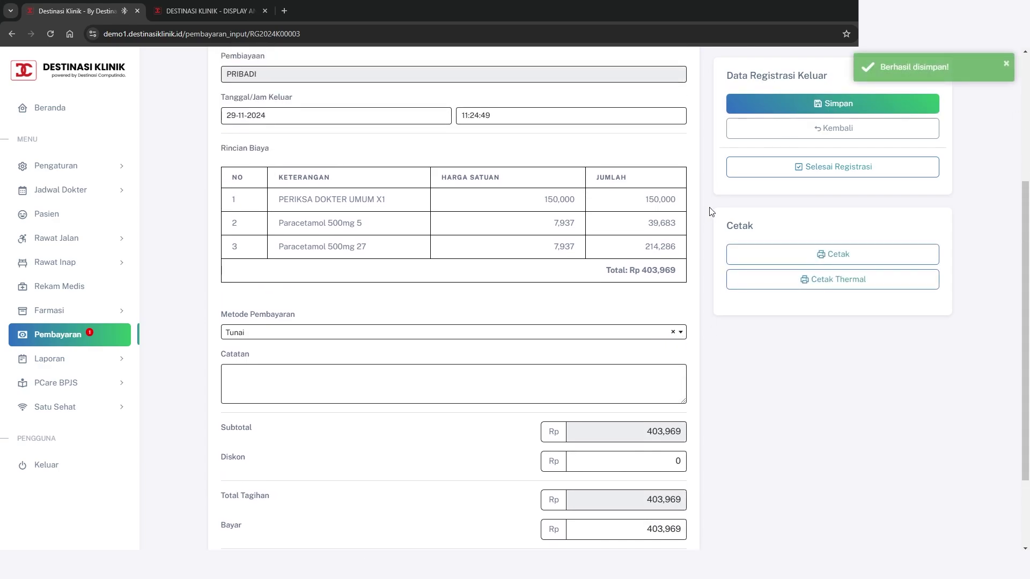
{"action": "scroll", "coordinate": [711, 211], "scroll_direction": "down", "scroll_amount": 2}
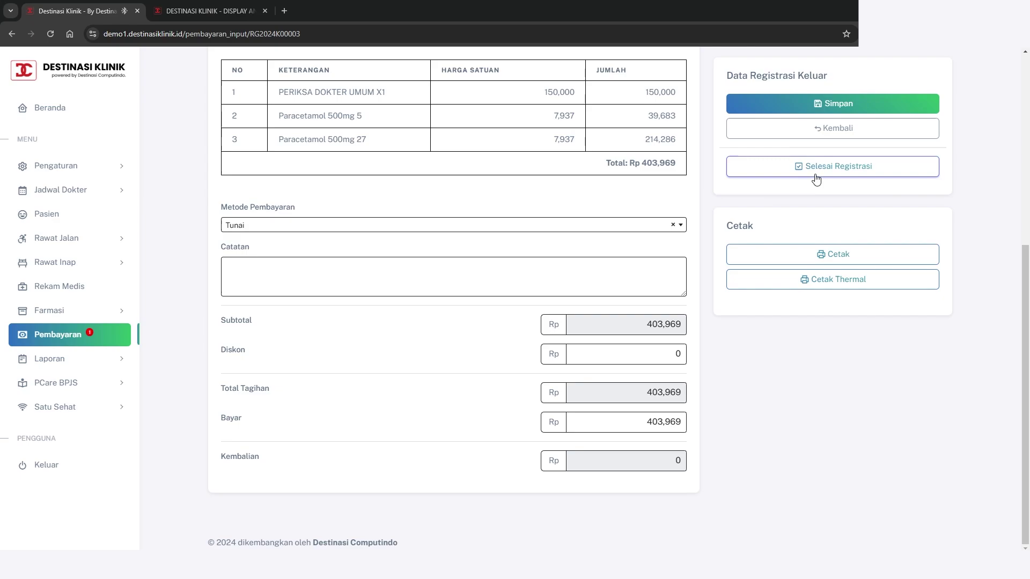
{"action": "left_click", "coordinate": [828, 166]}
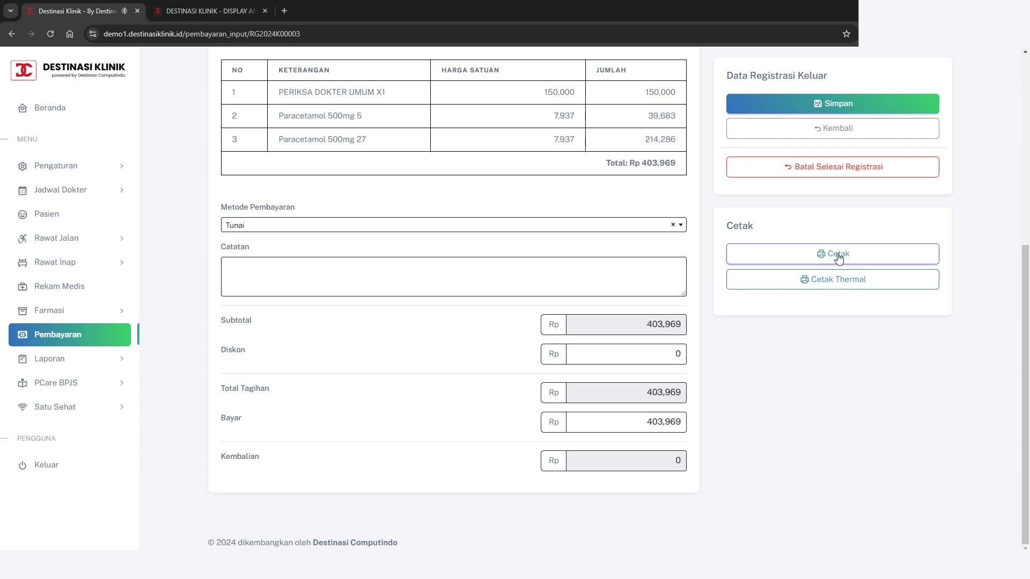
{"action": "left_click", "coordinate": [839, 258]}
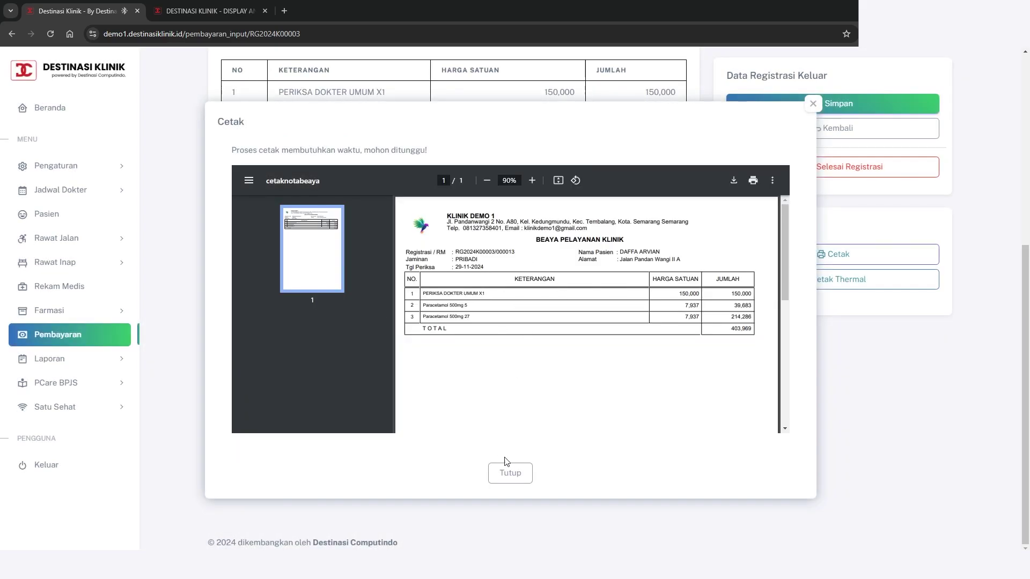
{"action": "left_click", "coordinate": [510, 472]}
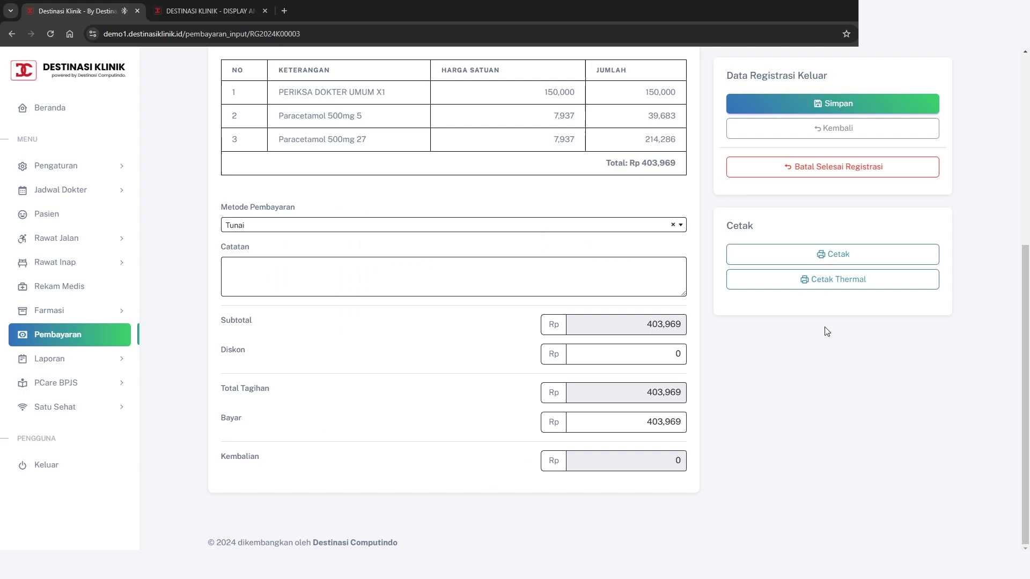
Print the receipt on the paired RPP02N 58MM thermal printer and close the print settings
{"action": "left_click", "coordinate": [872, 286]}
{"action": "left_click", "coordinate": [480, 298]}
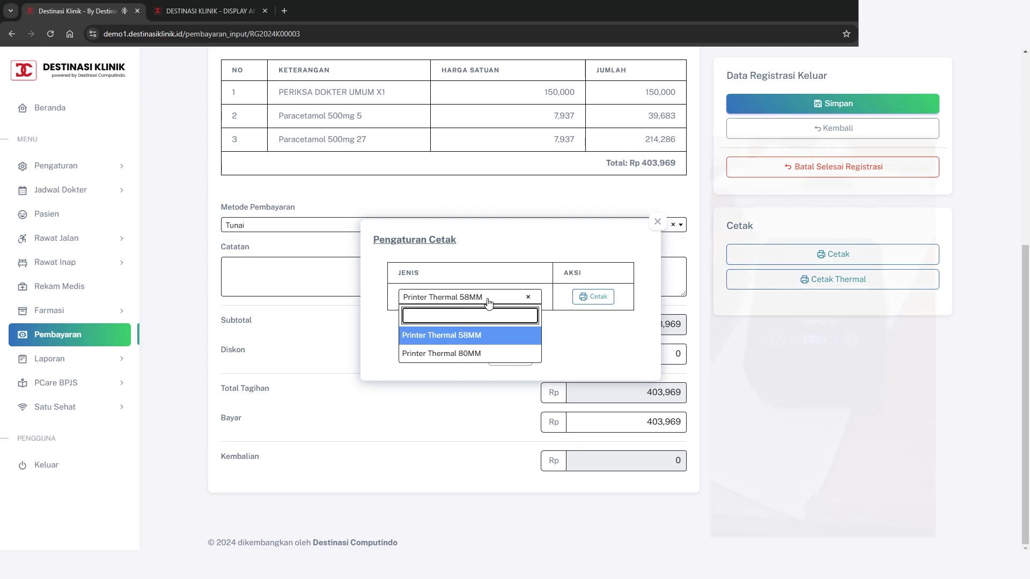
{"action": "left_click", "coordinate": [489, 303]}
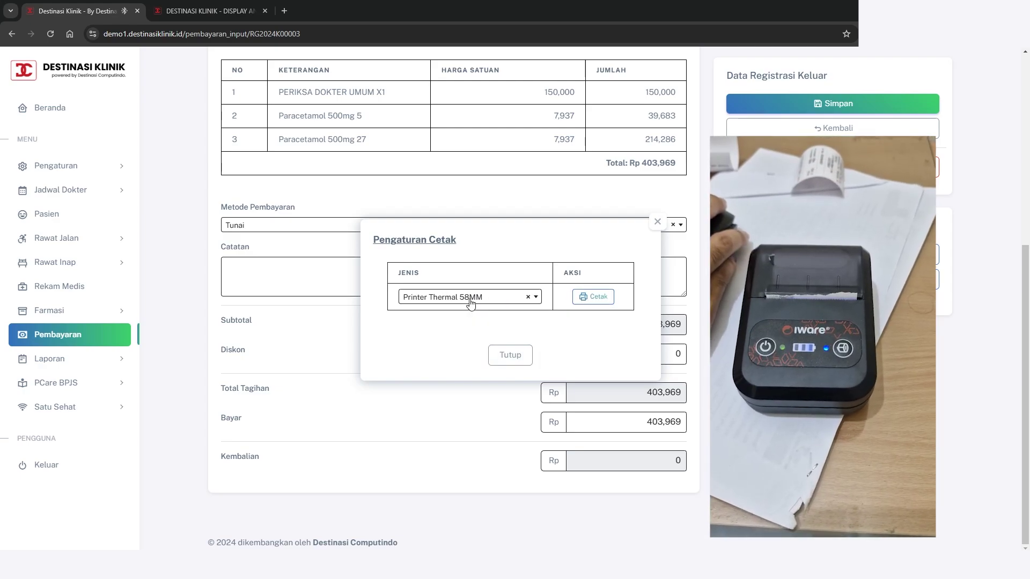
{"action": "left_click", "coordinate": [596, 297]}
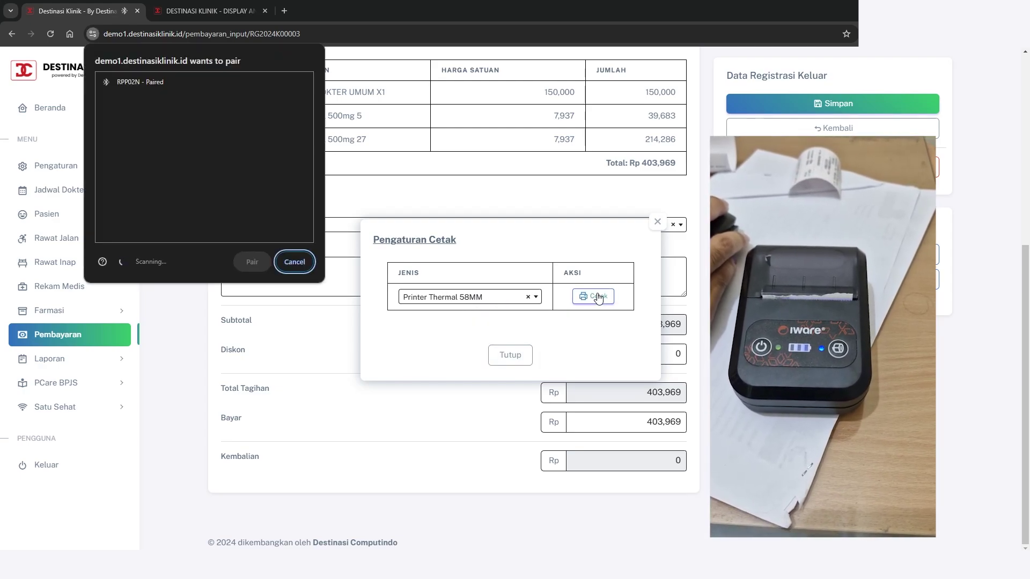
{"action": "left_click", "coordinate": [129, 82]}
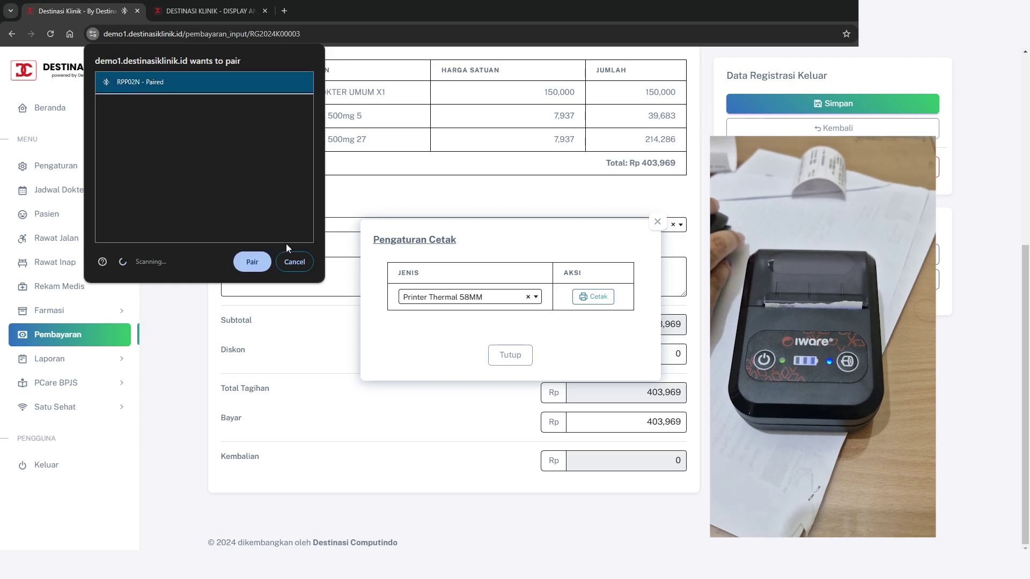
{"action": "left_click", "coordinate": [252, 261]}
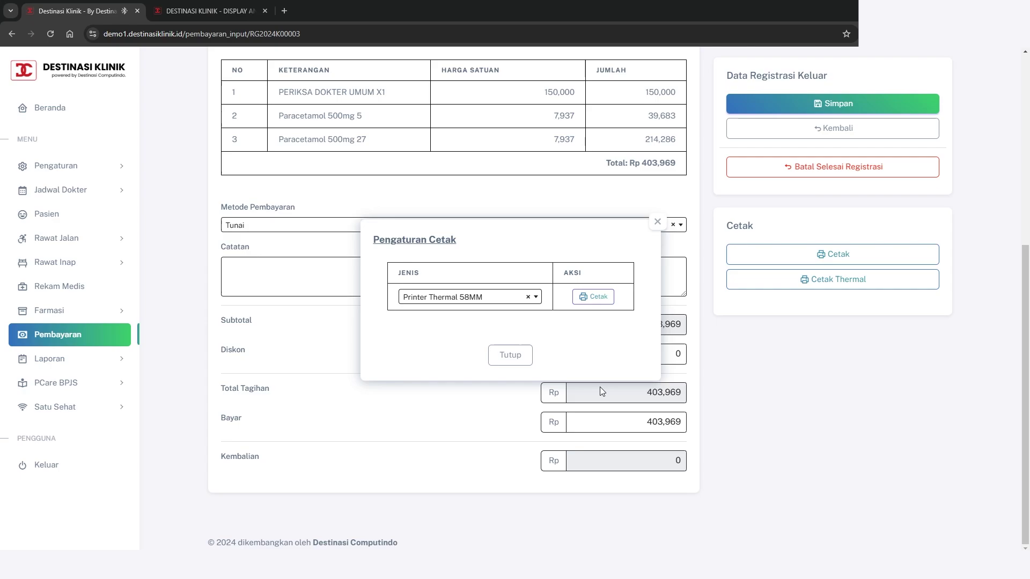
{"action": "left_click", "coordinate": [599, 387]}
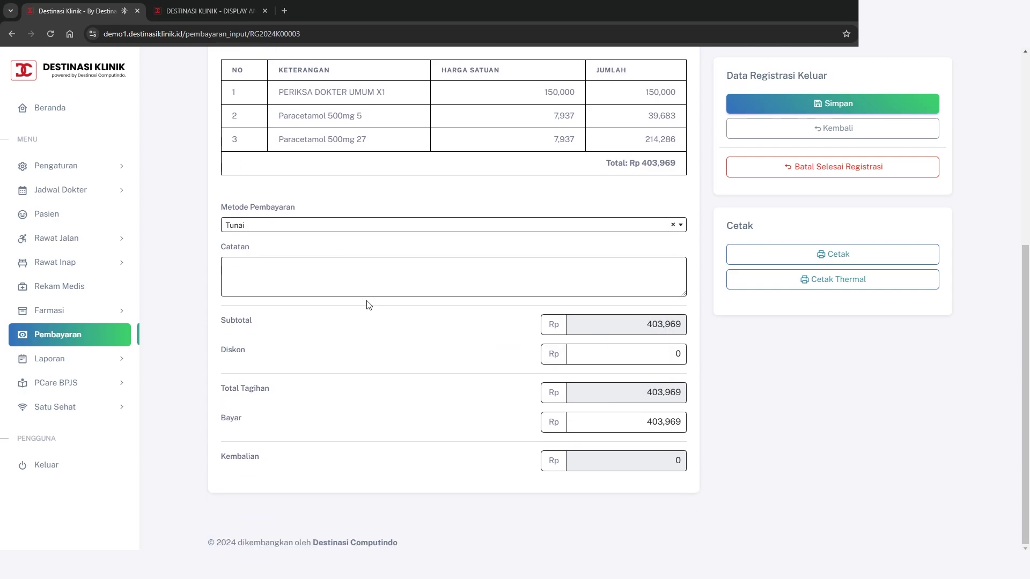
Open Rawat Jalan > Registrasi and confirm the 29-11-2024 POLI UMUM visit shows SUDAH BAYAR/SELESAI
{"action": "left_click", "coordinate": [83, 237]}
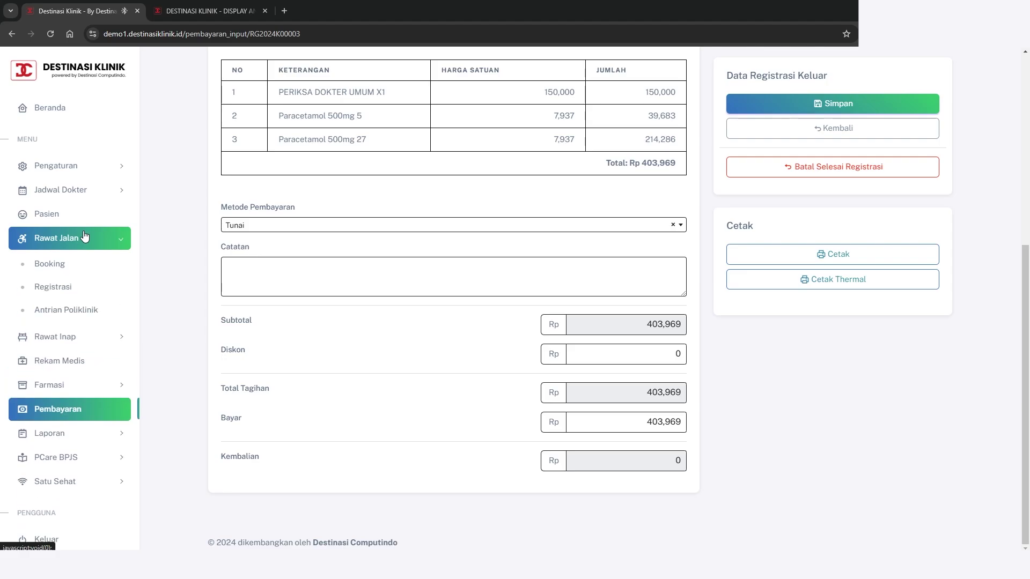
{"action": "left_click", "coordinate": [80, 287]}
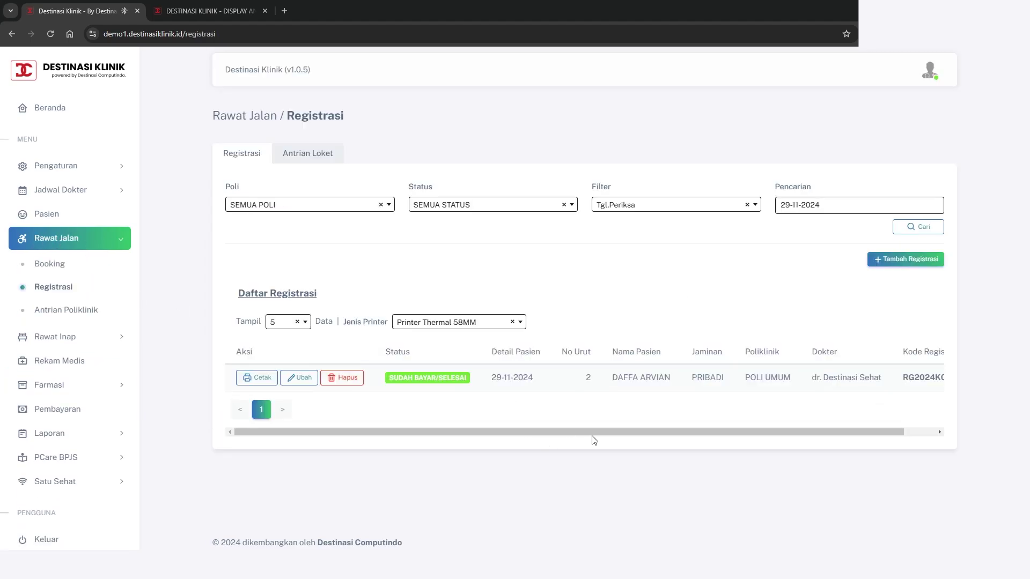
{"action": "left_click_drag", "start_coordinate": [390, 379], "coordinate": [469, 388]}
{"action": "left_click", "coordinate": [509, 417]}
{"action": "left_click", "coordinate": [104, 432]}
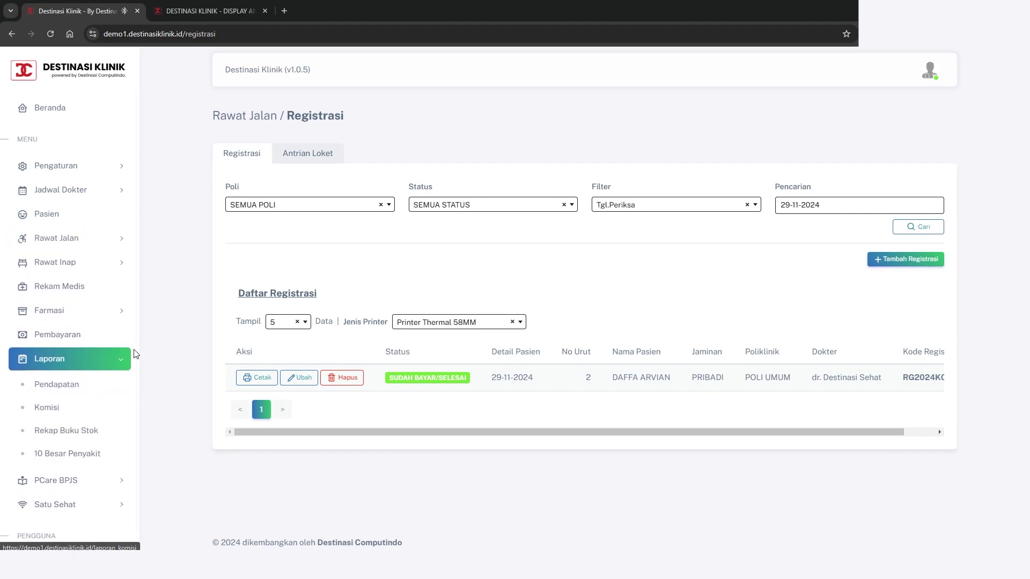
Check revenue of Rp150,000 services, Rp253,969 pharmacy, Rp403,969 total, then open the 29-11-2024 details
{"action": "left_click", "coordinate": [68, 393]}
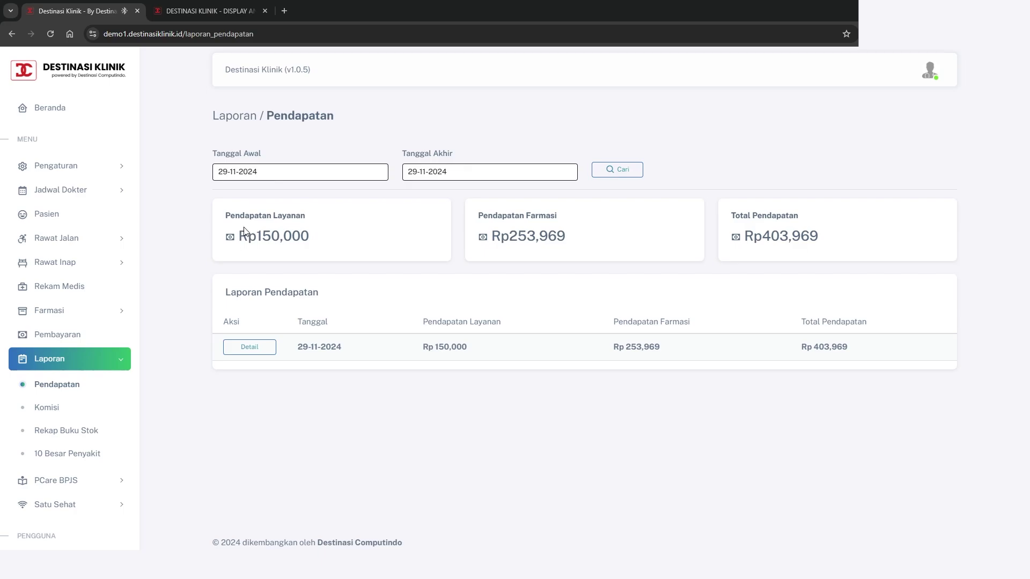
{"action": "left_click_drag", "start_coordinate": [239, 236], "coordinate": [310, 238]}
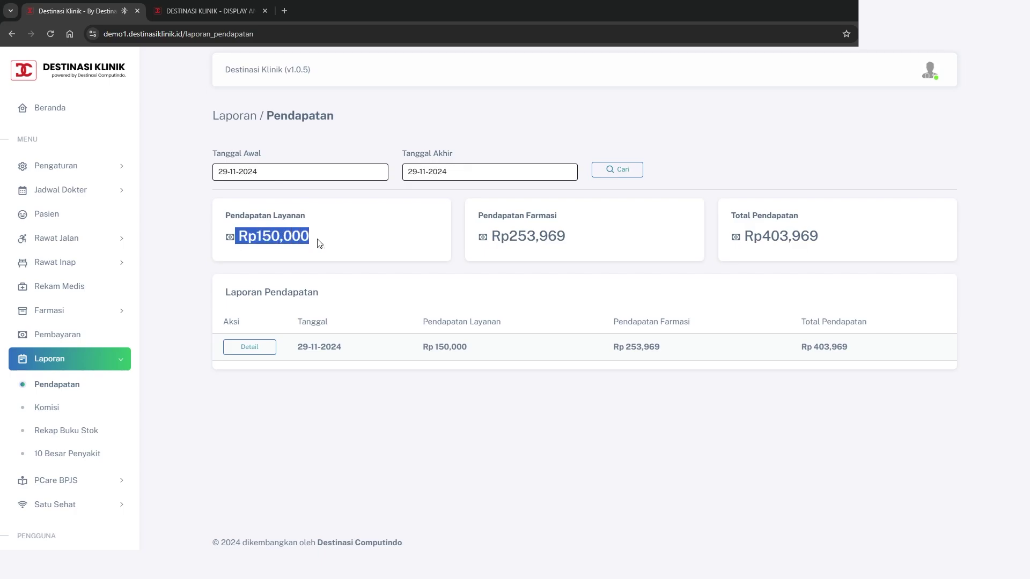
{"action": "left_click", "coordinate": [367, 244]}
{"action": "left_click_drag", "start_coordinate": [495, 236], "coordinate": [593, 236]}
{"action": "left_click", "coordinate": [596, 236]}
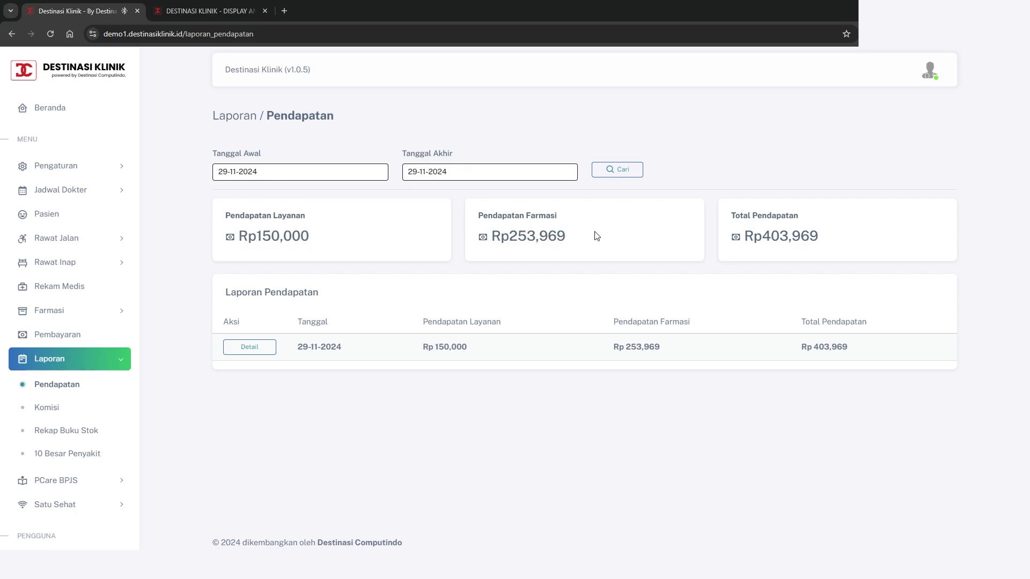
{"action": "left_click_drag", "start_coordinate": [744, 237], "coordinate": [858, 233]}
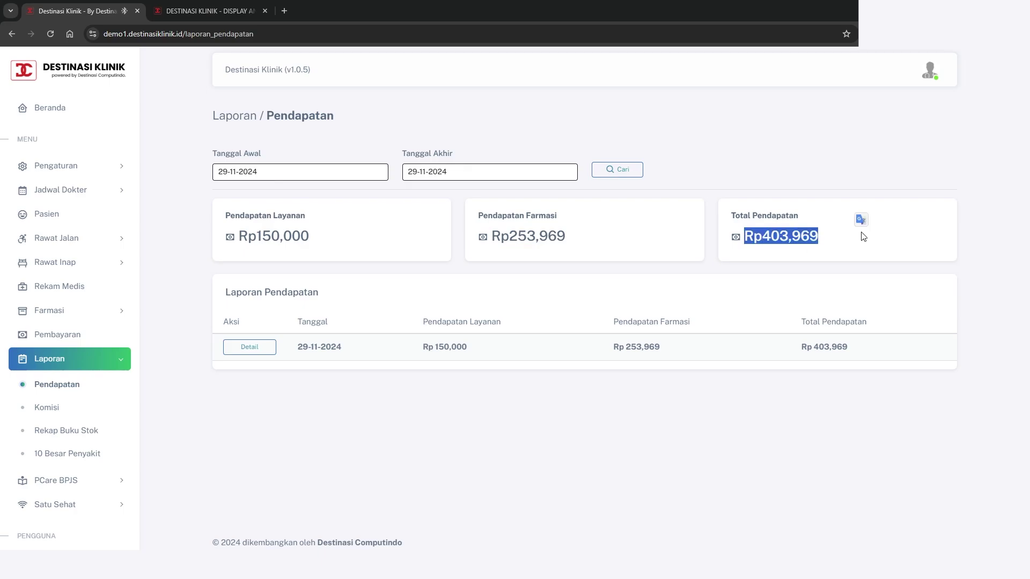
{"action": "left_click", "coordinate": [854, 290]}
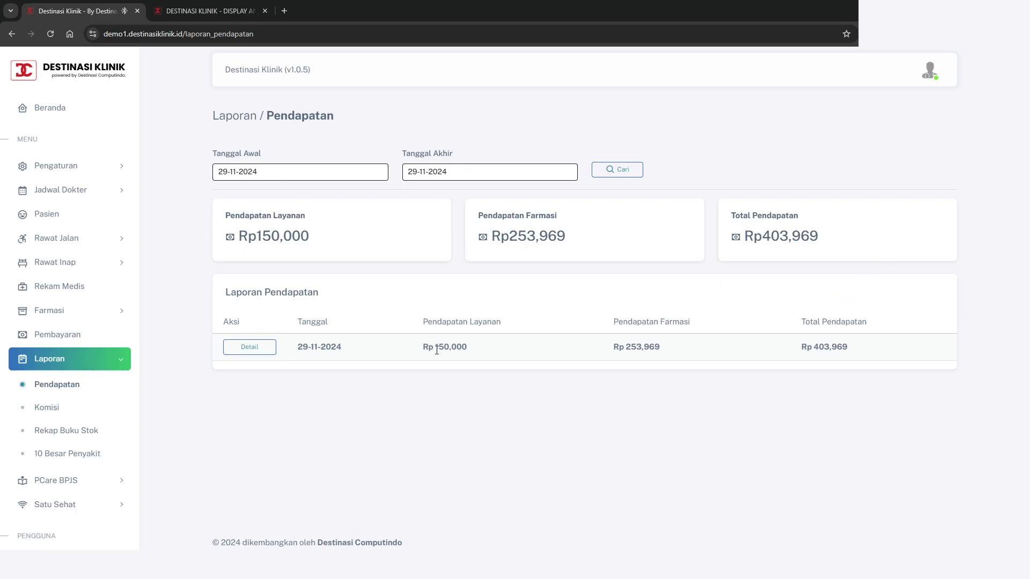
{"action": "left_click", "coordinate": [240, 346]}
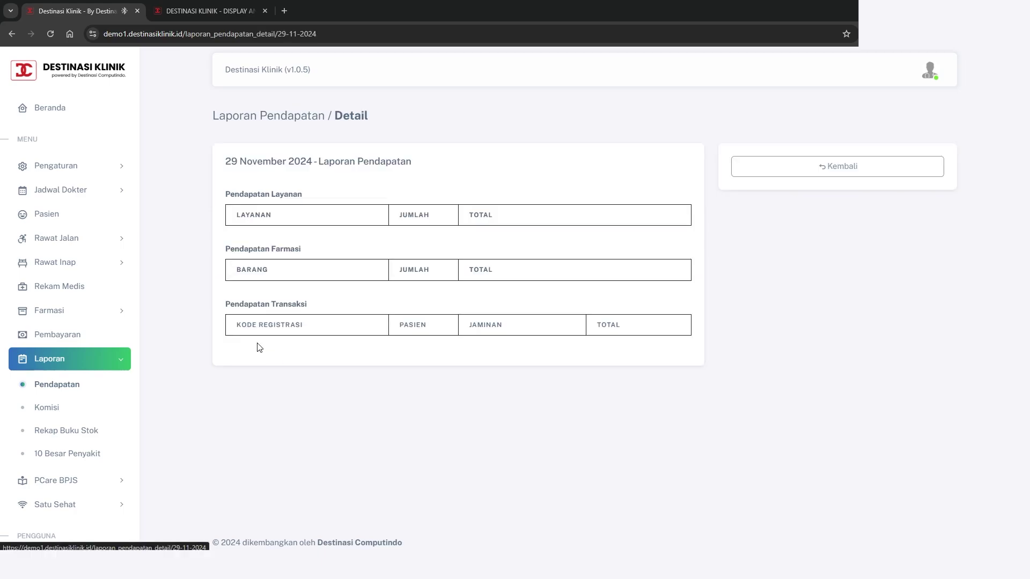